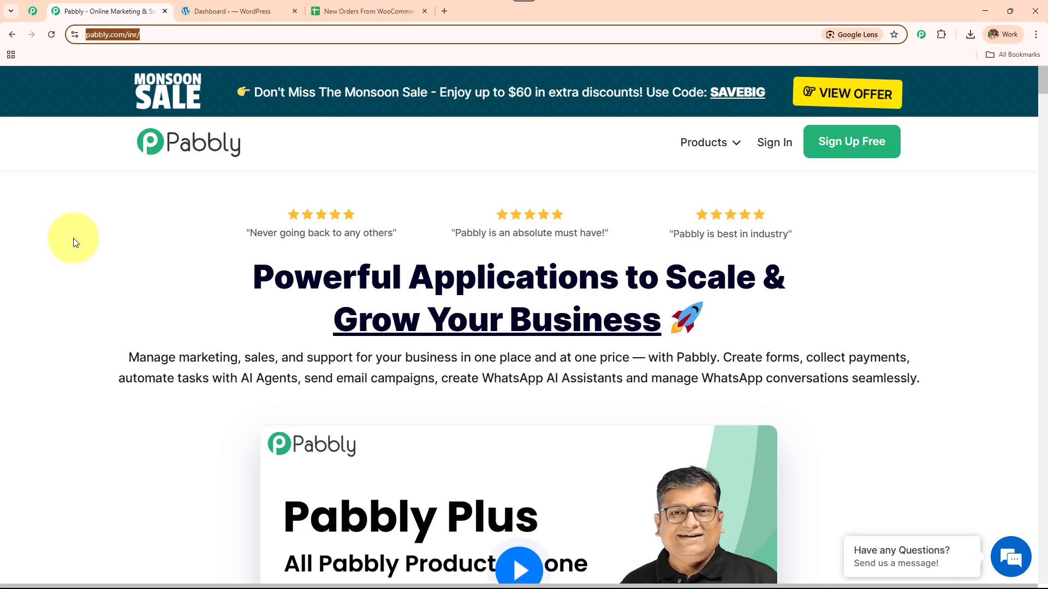
Step: Sign in to Pabbly and launch Pabbly Connect from the All Pabbly Apps list
middle_click(185, 234)
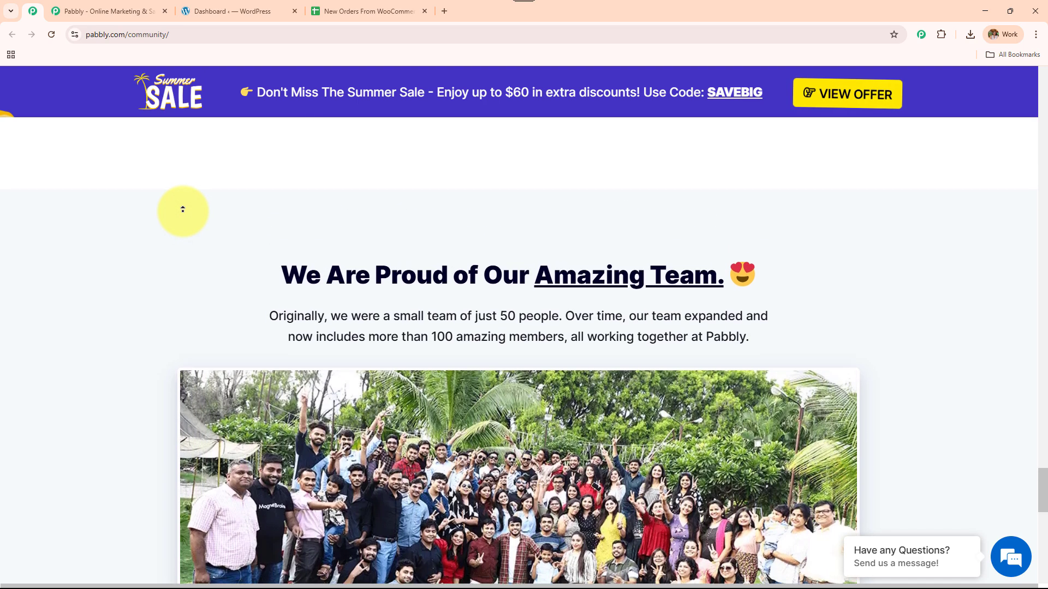
click(110, 16)
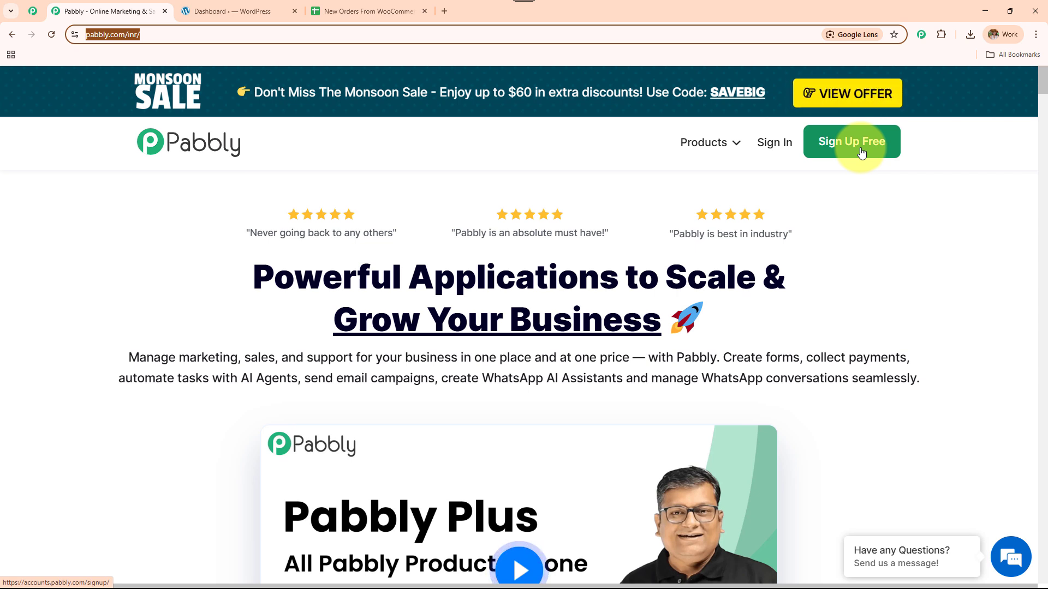
click(781, 154)
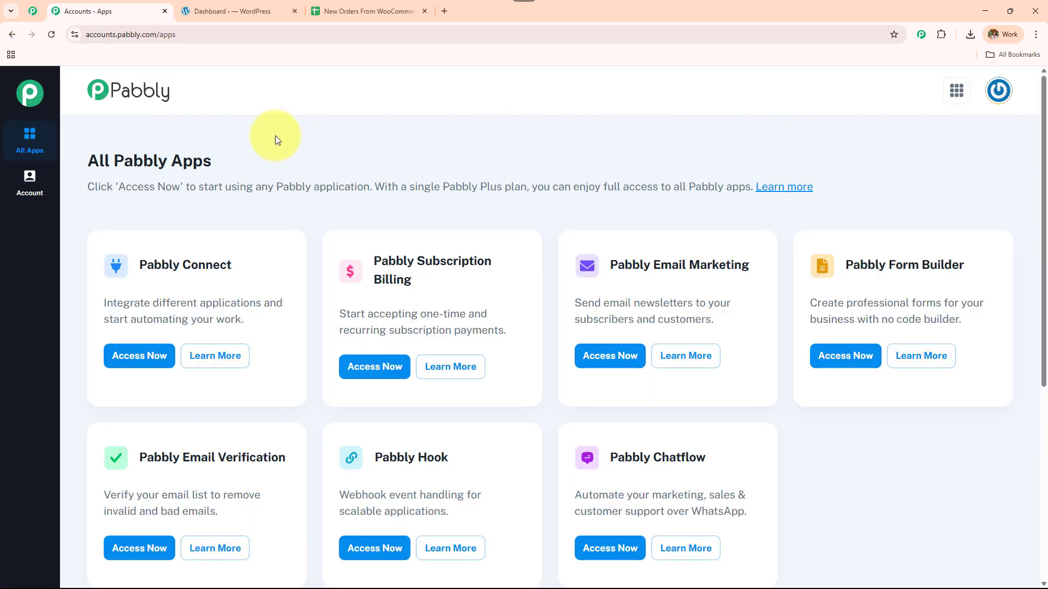
drag(87, 159, 257, 168)
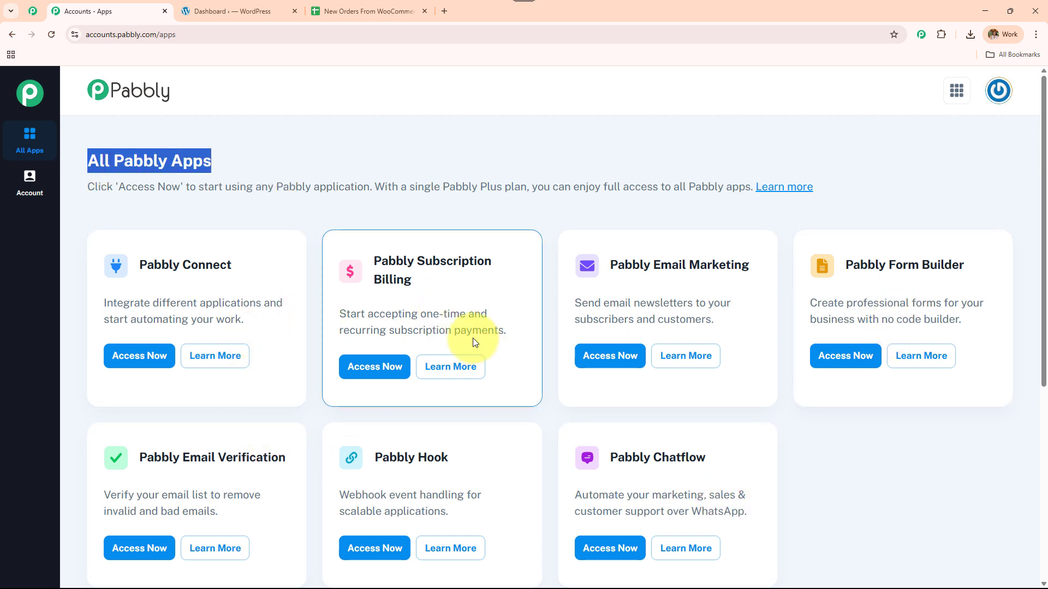
drag(140, 264, 277, 267)
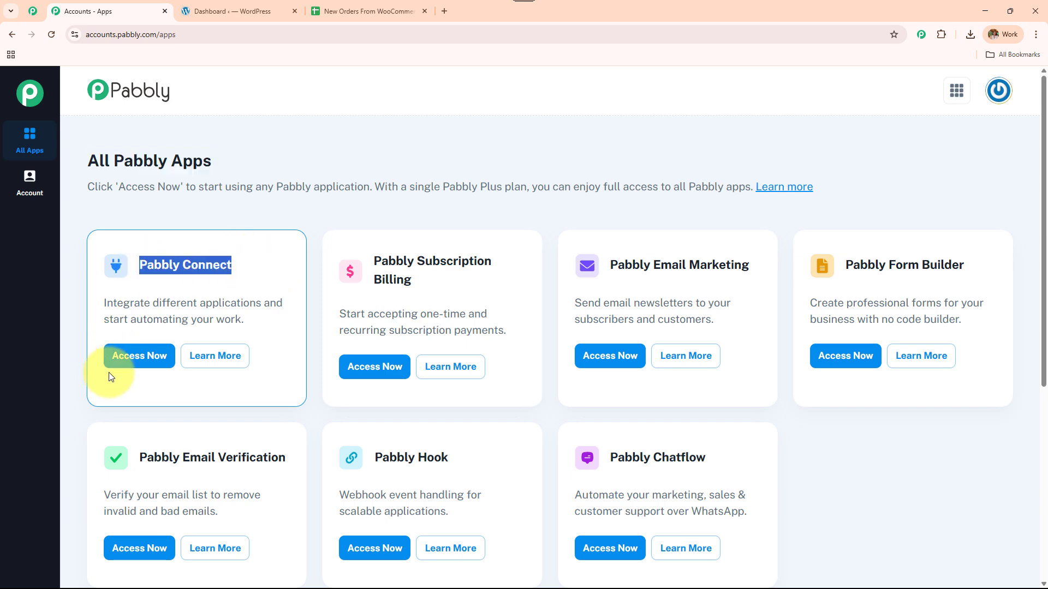
click(131, 361)
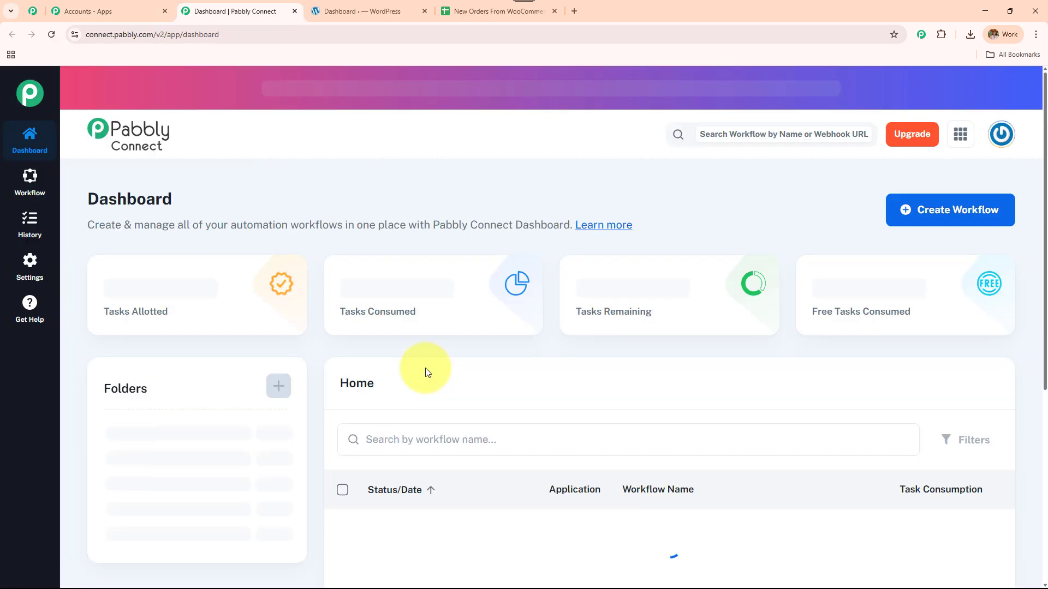
Step: Review the dashboard's task counts, then open and cancel the Create Folder form
drag(87, 199, 257, 195)
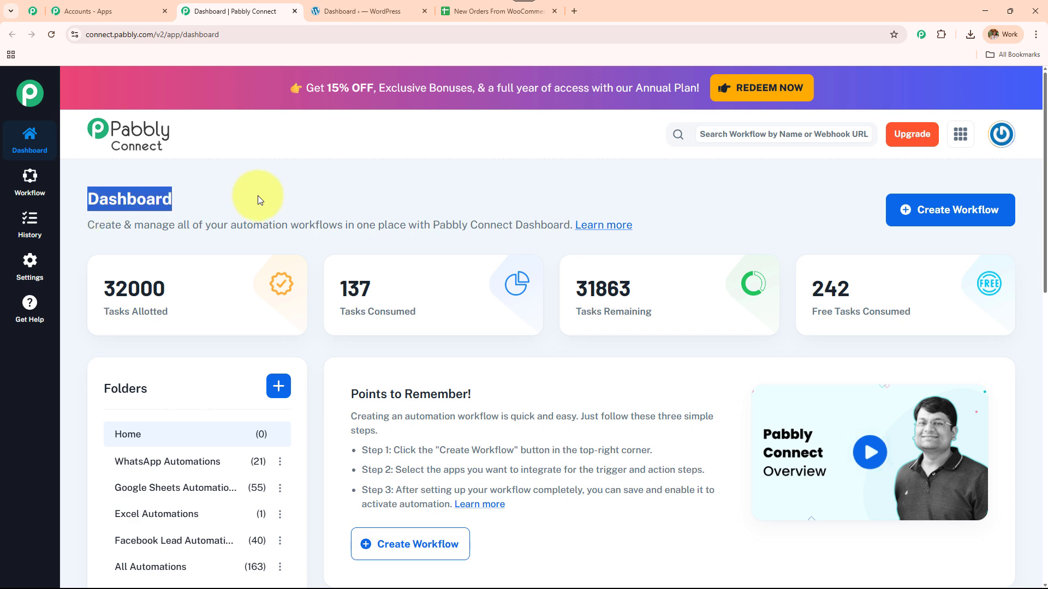
scroll(493, 395, down, 5)
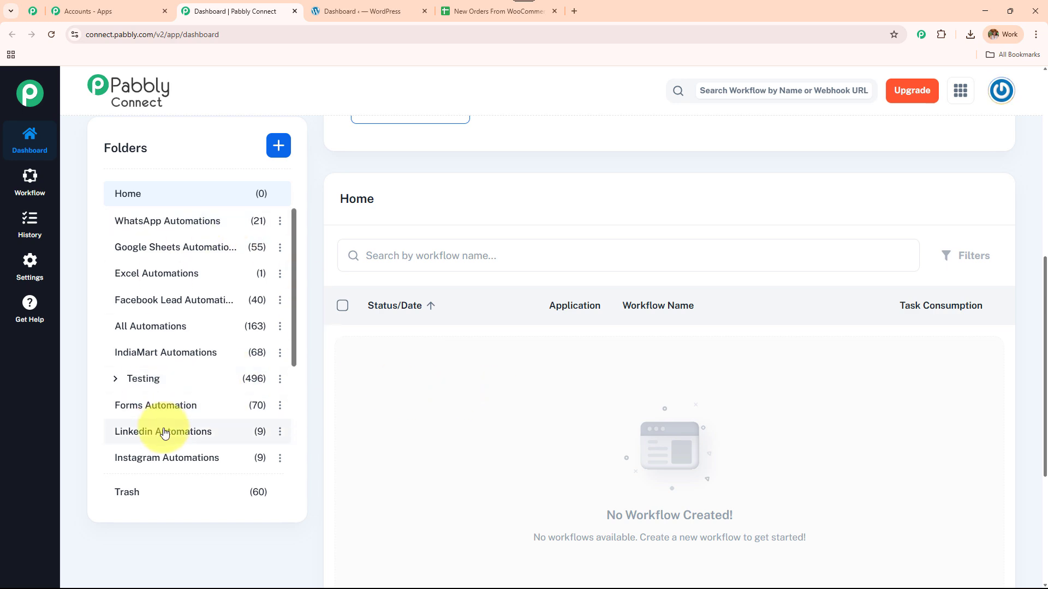
scroll(363, 416, up, 5)
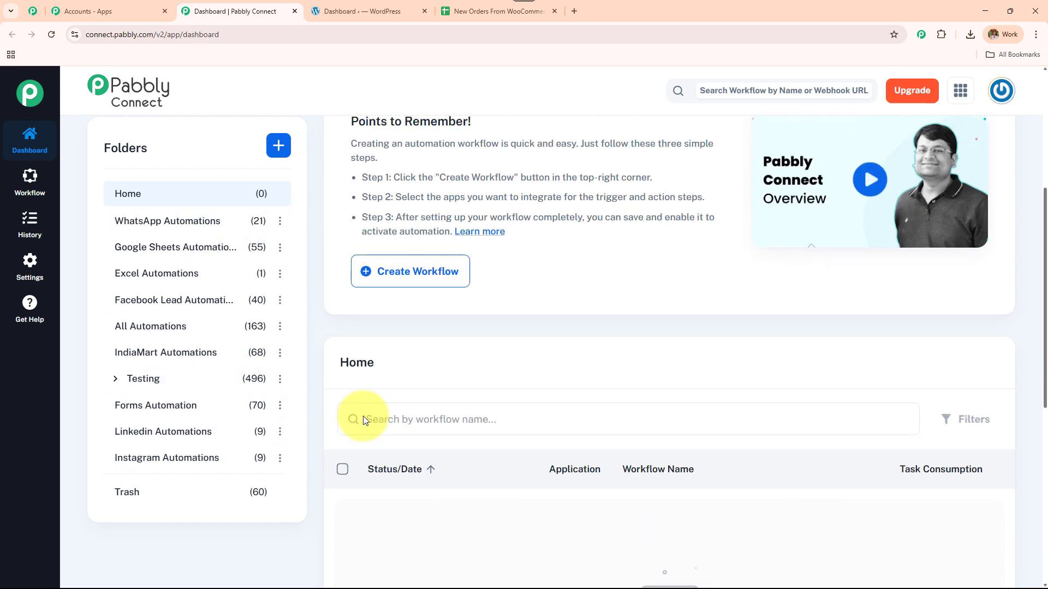
click(279, 329)
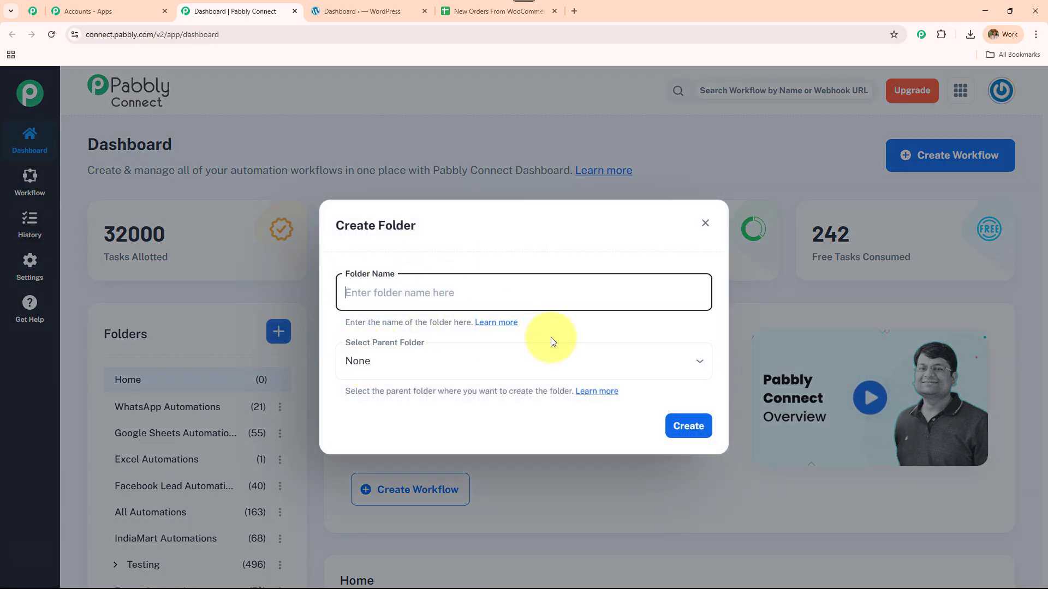
click(703, 227)
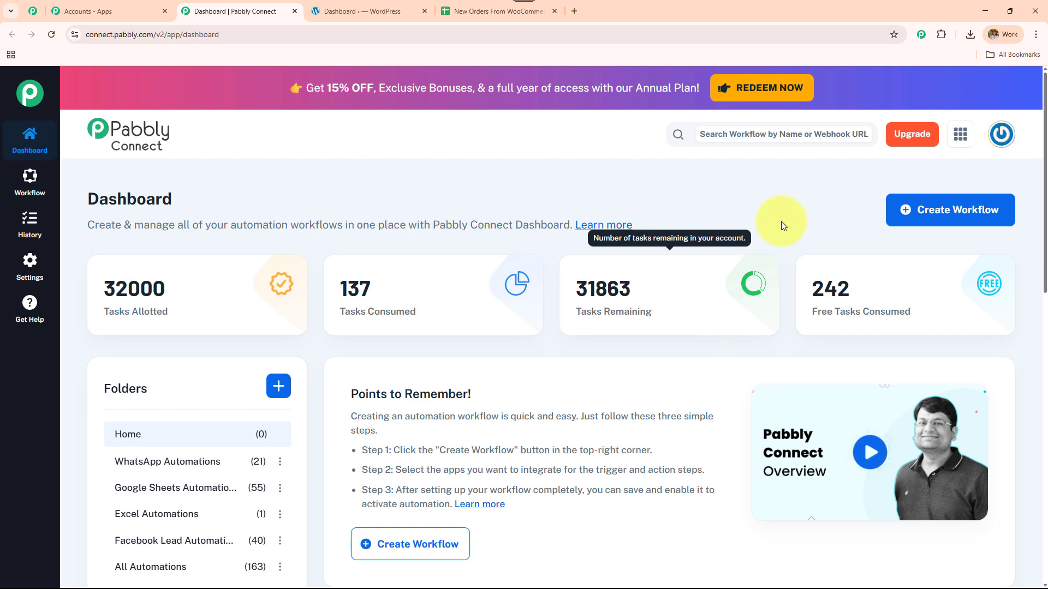
Step: Start a New (Beta) workflow named 'Sync New WooCommerce Orders to Google Sheets'
click(922, 213)
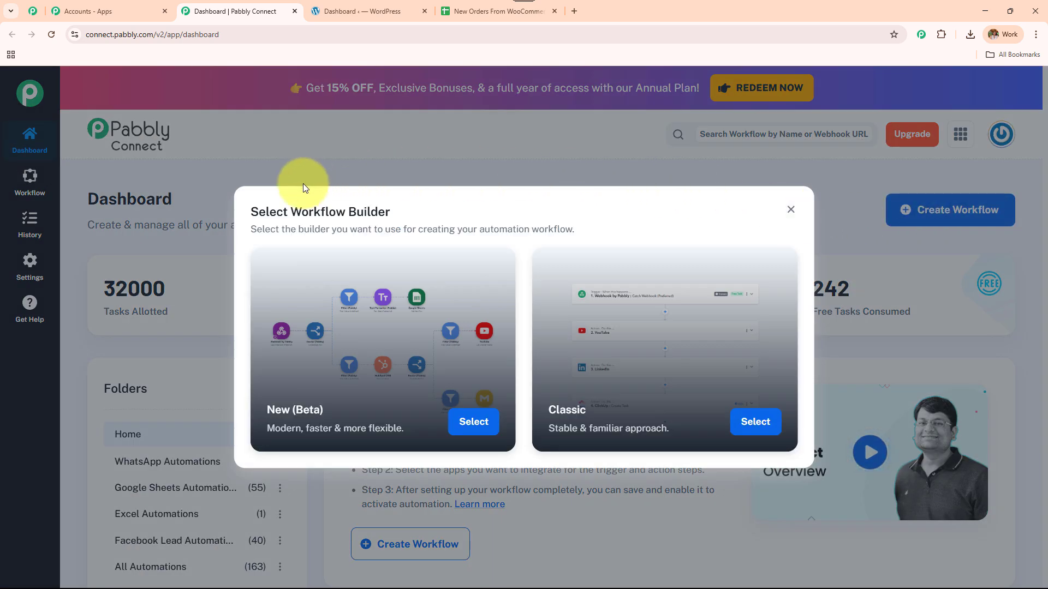
drag(288, 212, 413, 213)
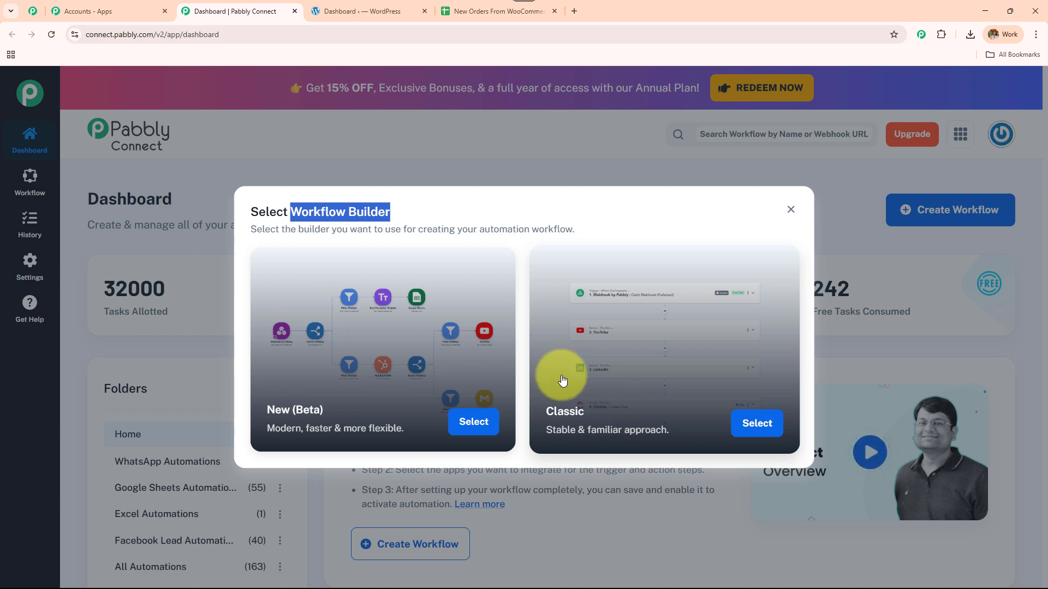
click(470, 421)
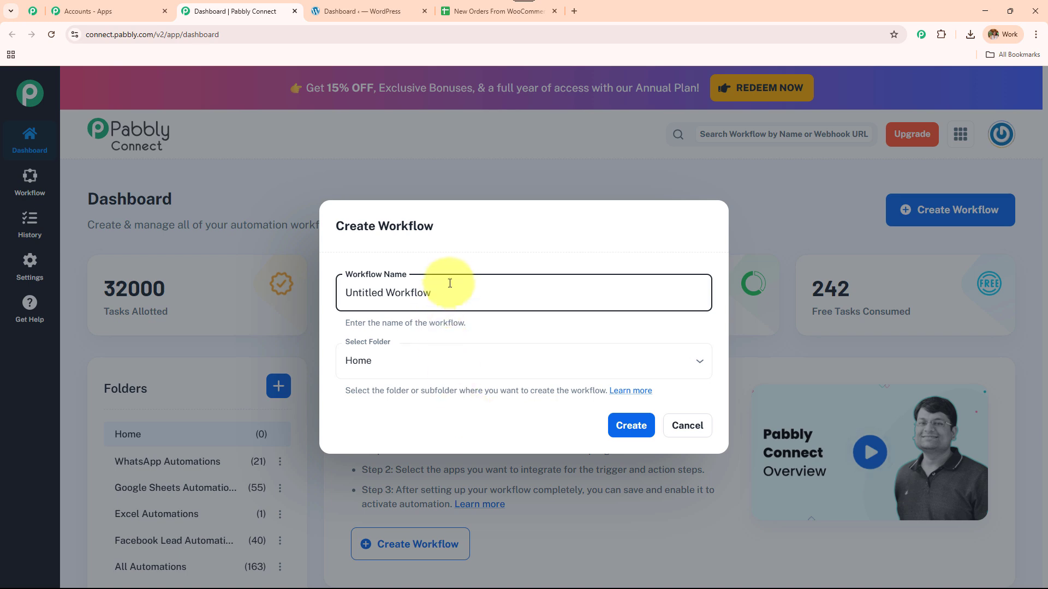
key(ctrl+a)
key(BackSpace)
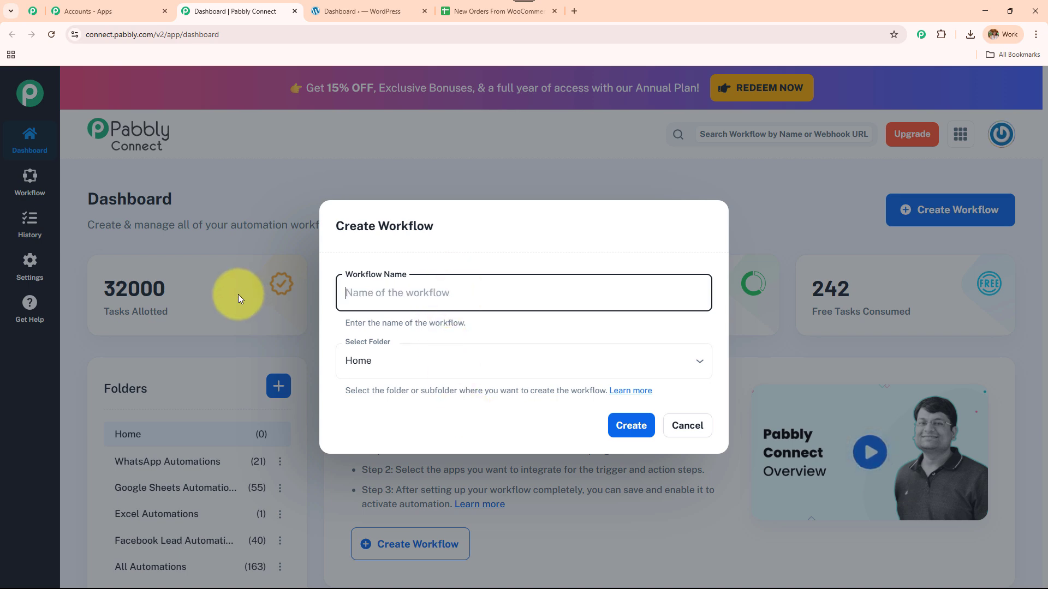
text(Sync New WooCommerce Orders to Google Sheets)
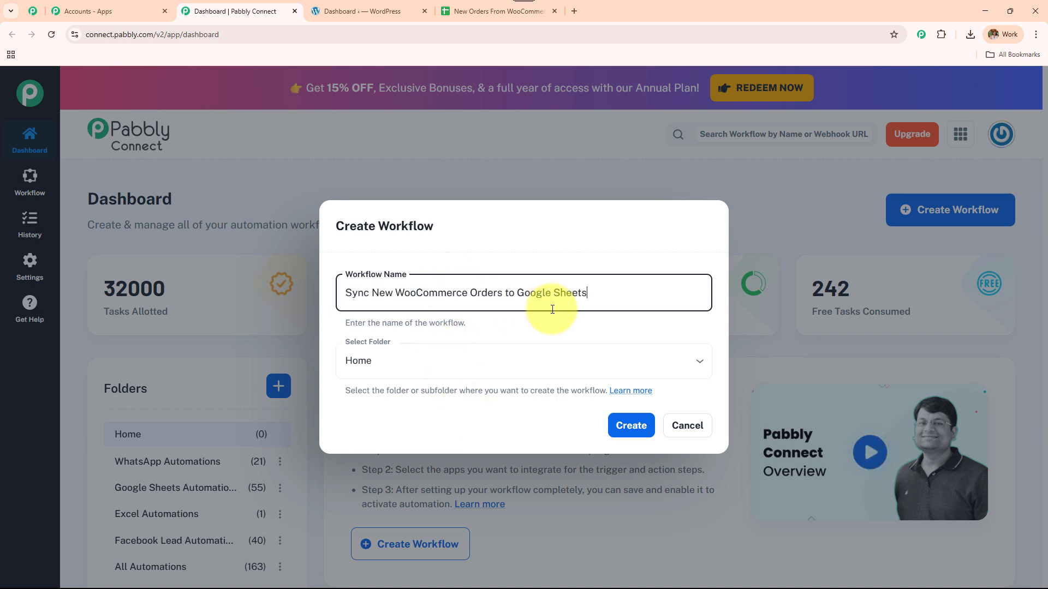
triple_click(584, 292)
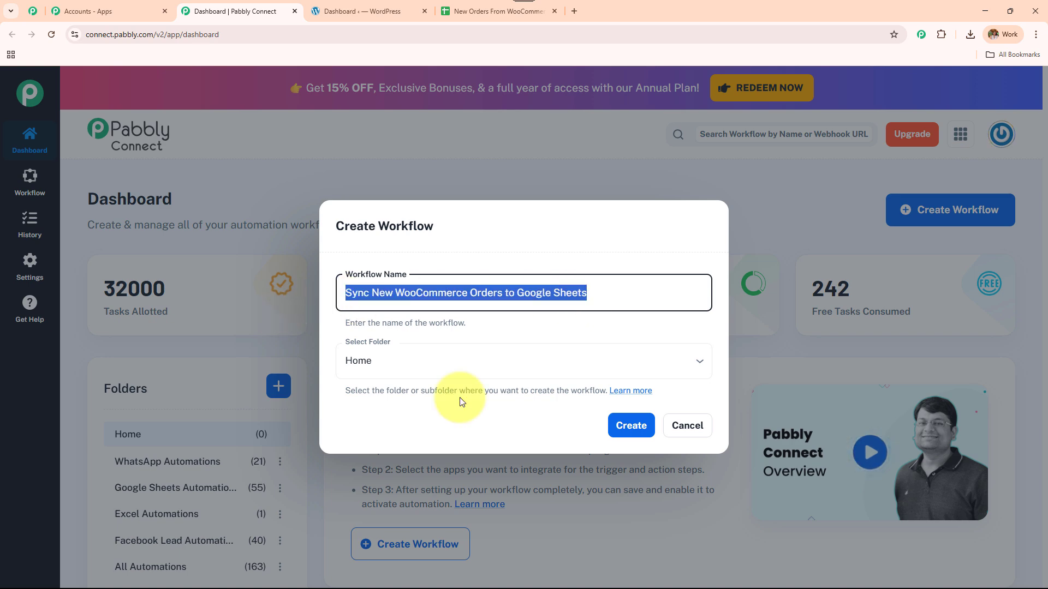
Step: Place the workflow in the Google Sheets Automations folder and create it
click(475, 349)
scroll(530, 281, down, 5)
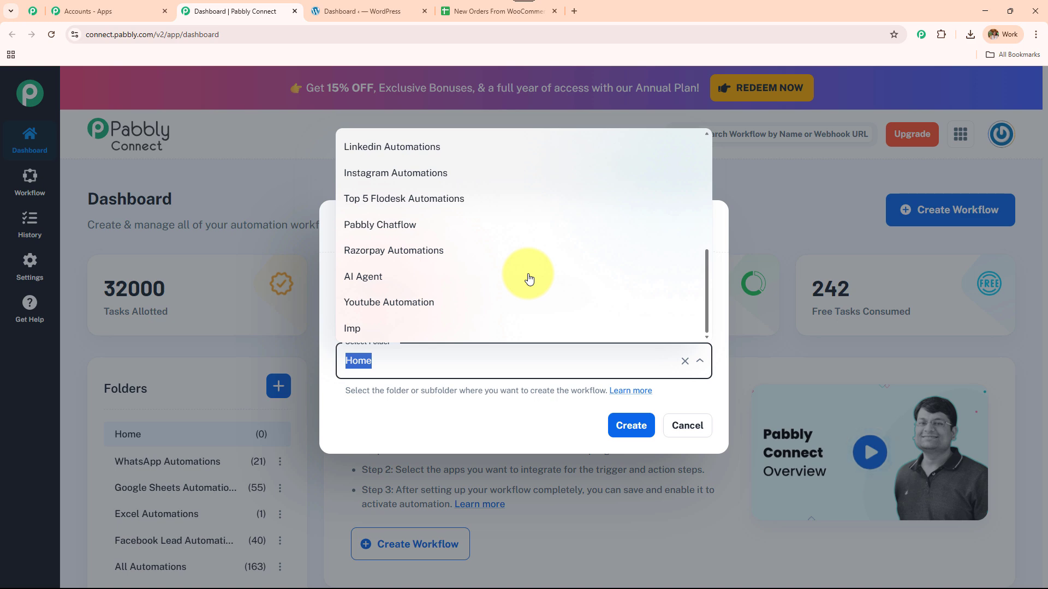
scroll(529, 279, up, 5)
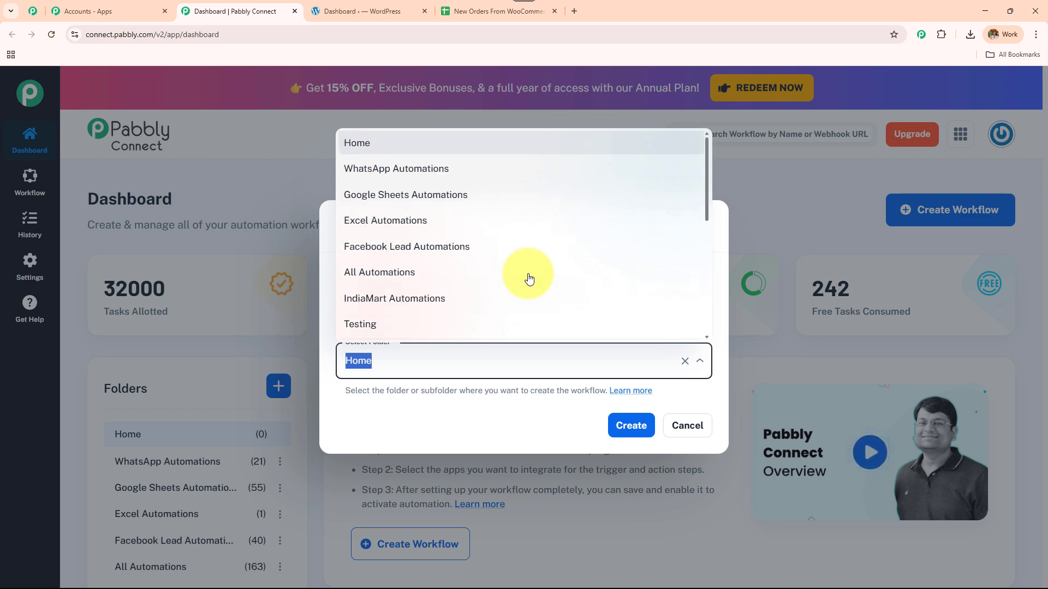
scroll(527, 280, down, 5)
scroll(524, 281, up, 5)
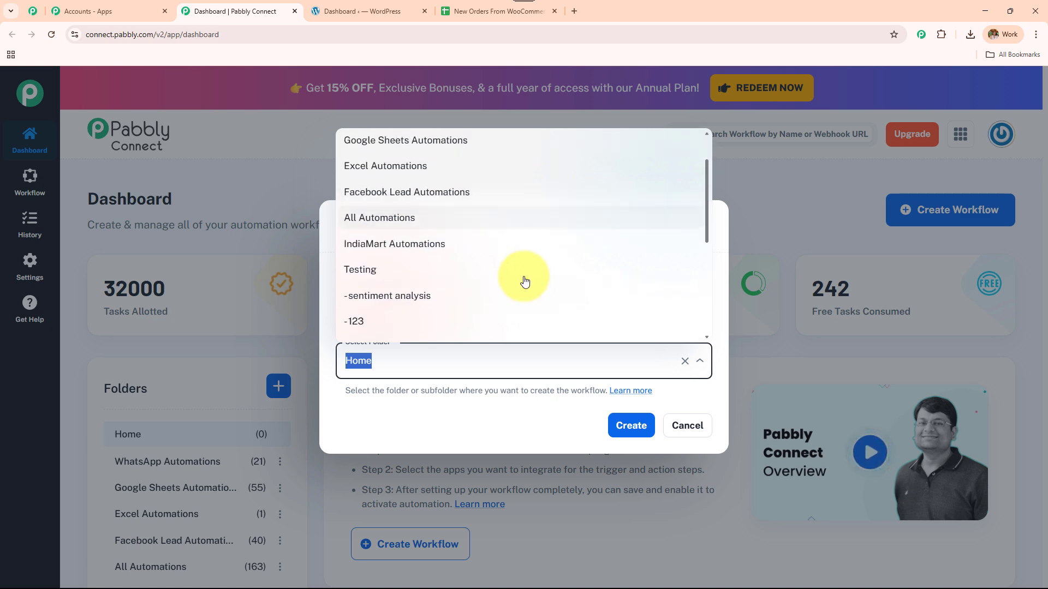
click(505, 189)
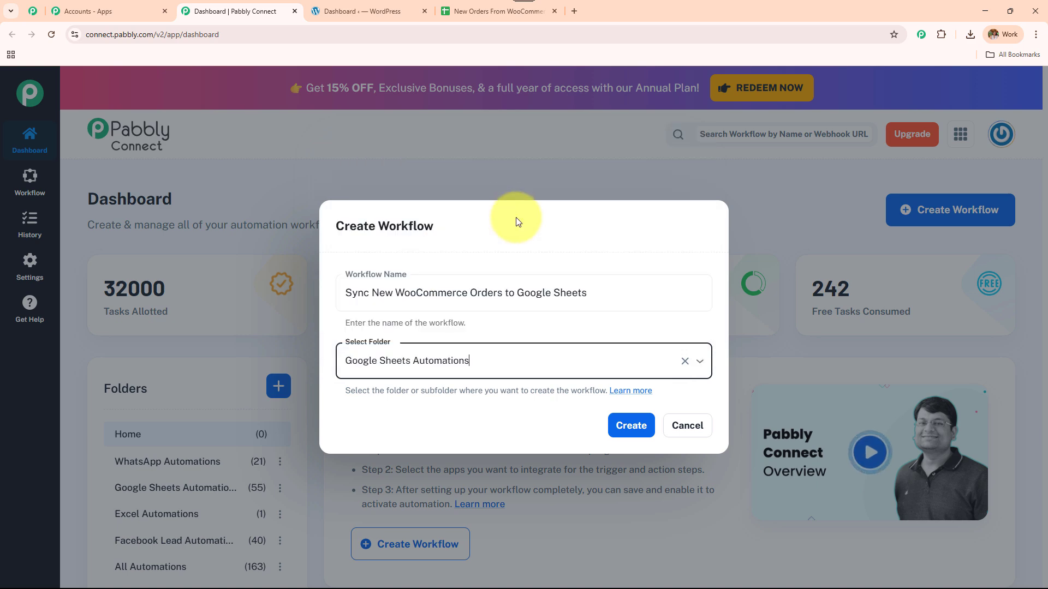
click(631, 432)
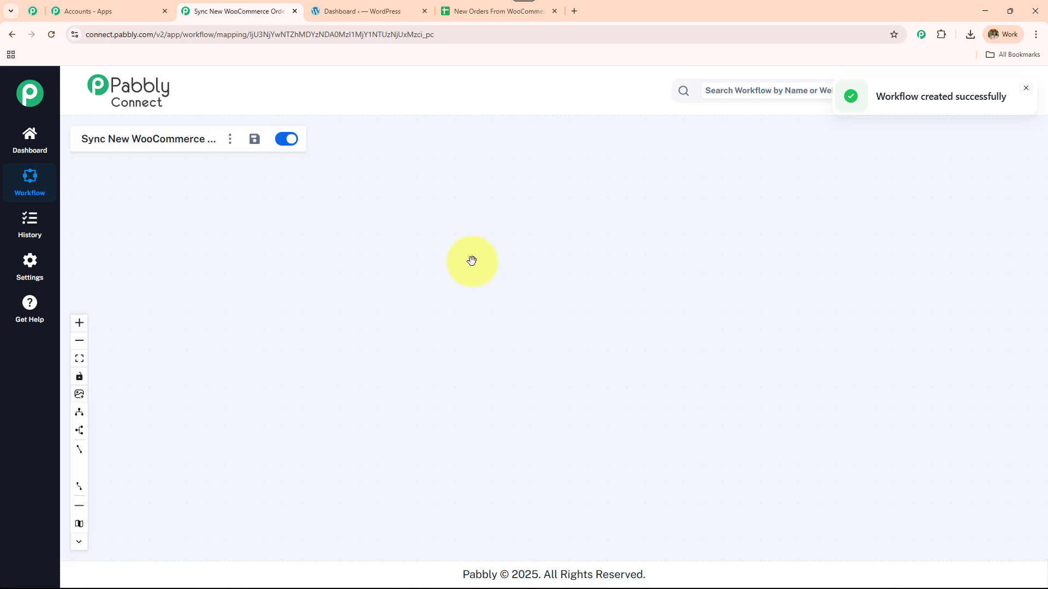
drag(577, 379, 326, 380)
scroll(326, 380, up, 3)
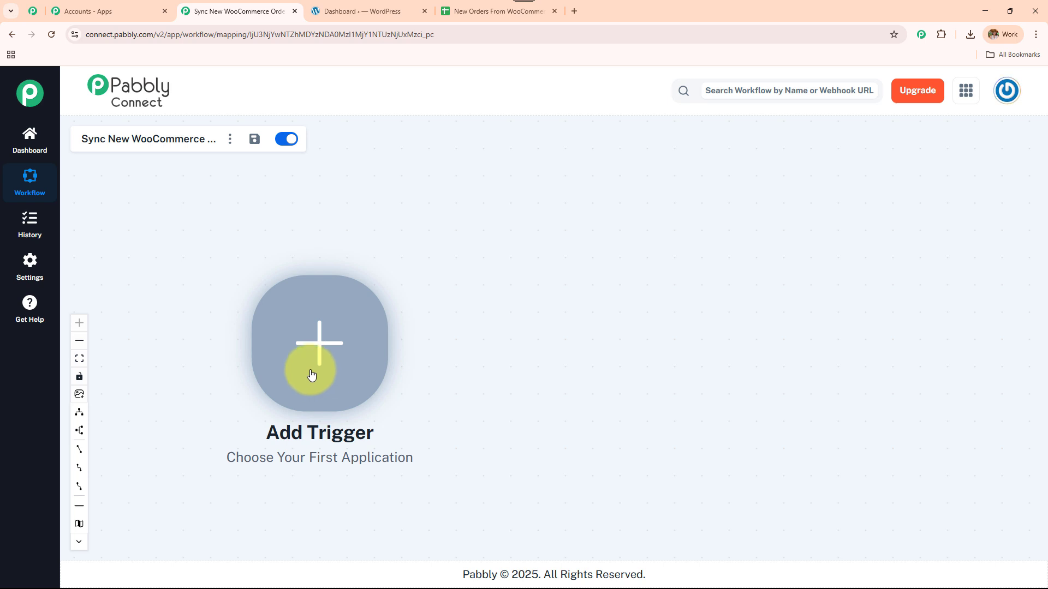
click(490, 16)
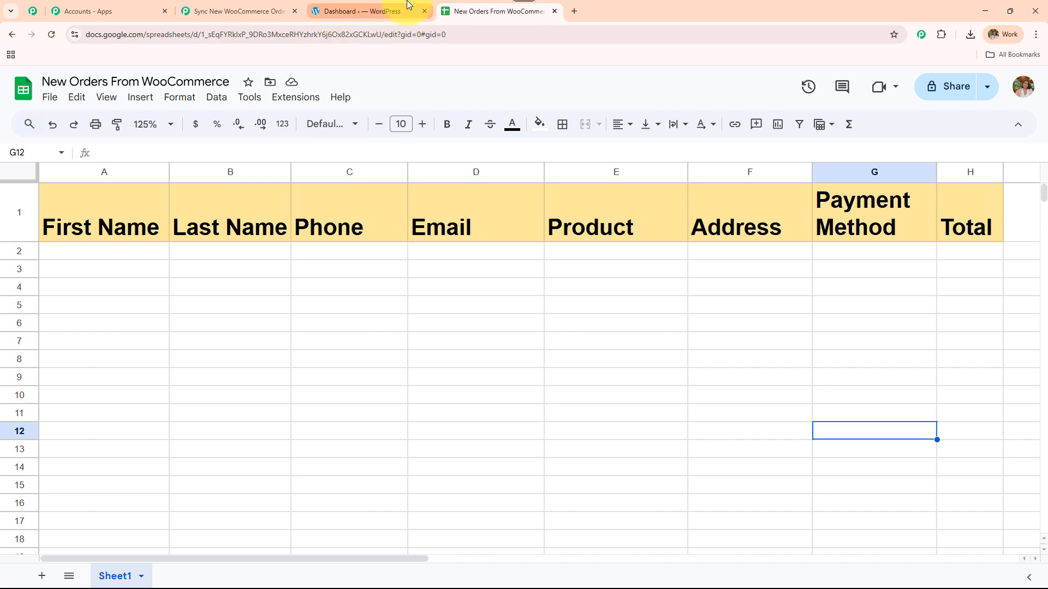
click(382, 19)
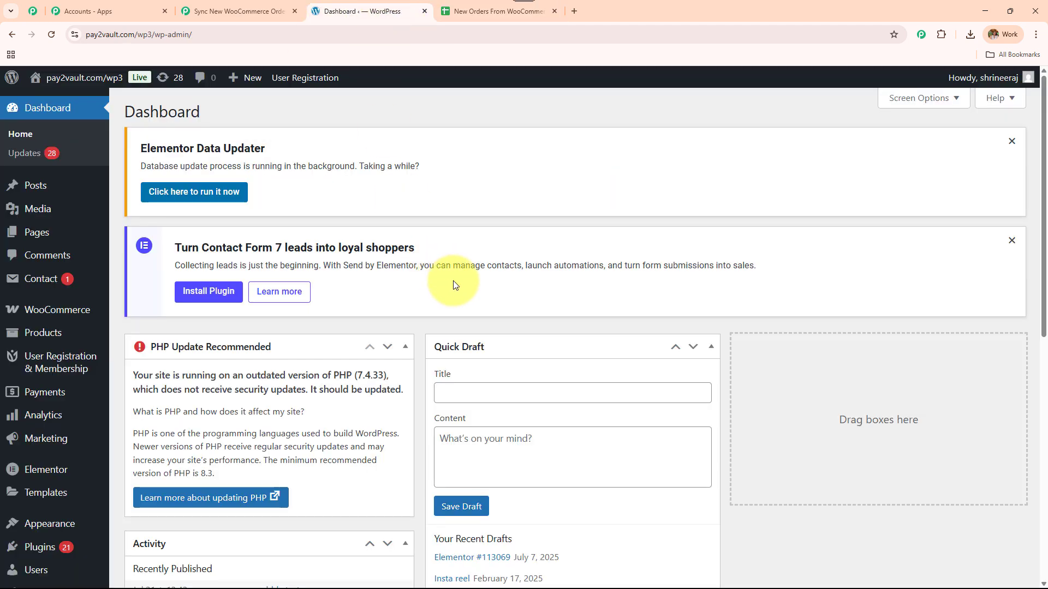
click(238, 13)
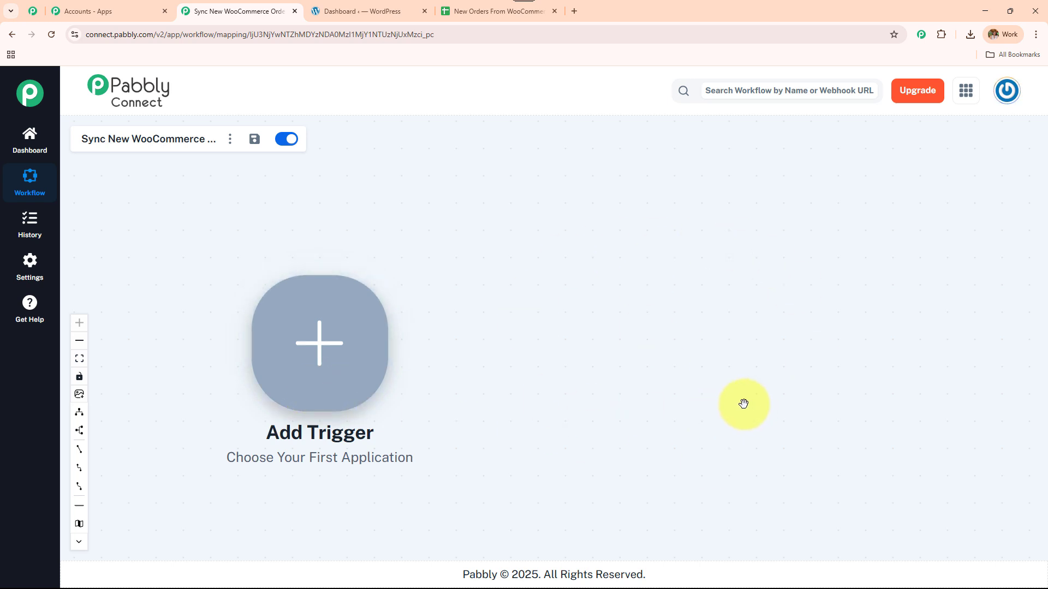
Step: Set the trigger to WooCommerce 'New Order Created', connect it for a webhook URL, then go to WordPress
click(371, 371)
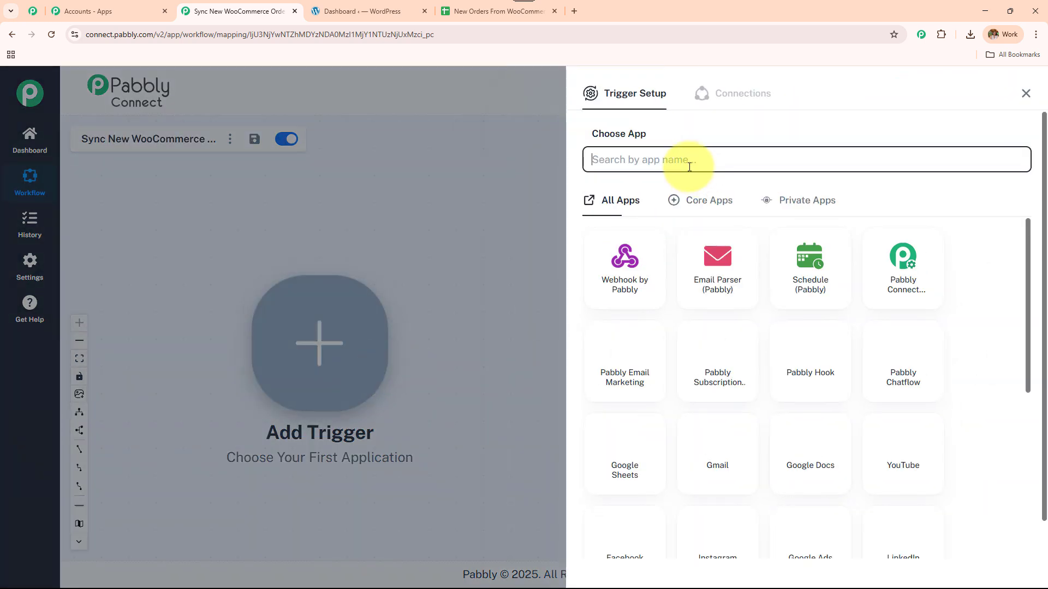
text(Woo)
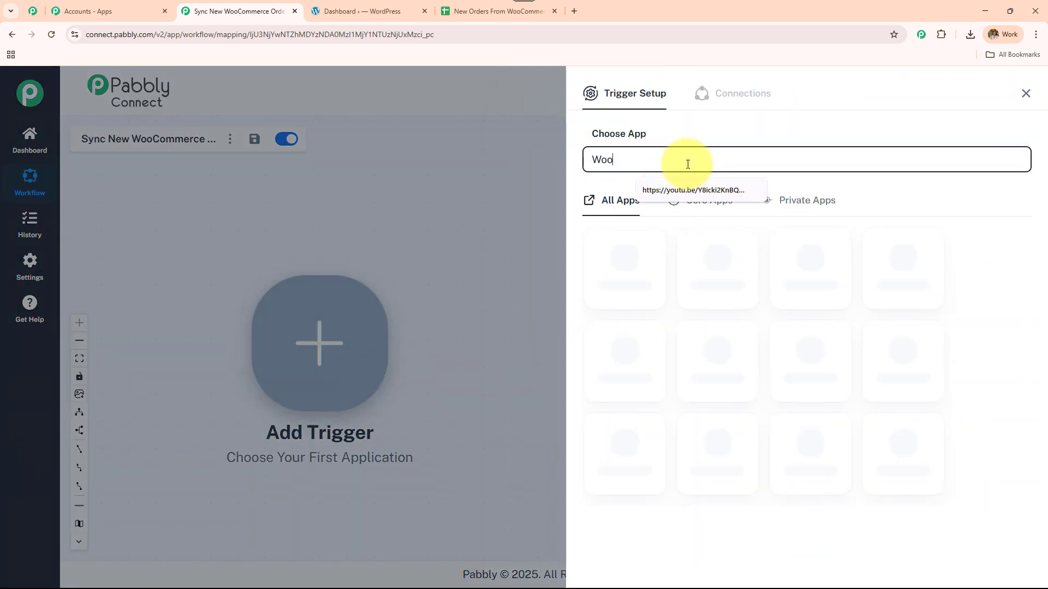
click(814, 278)
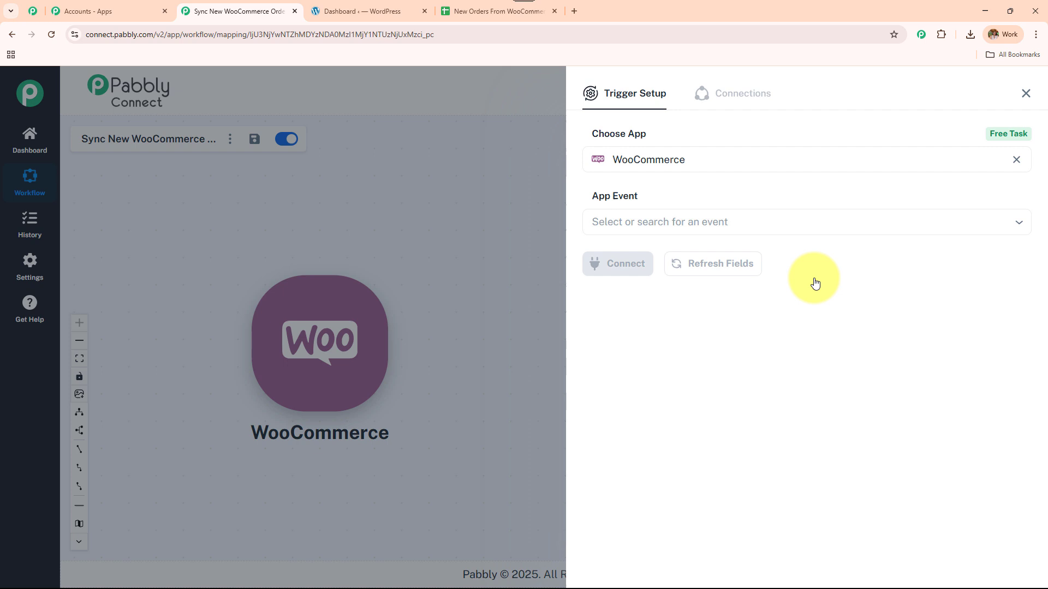
click(729, 225)
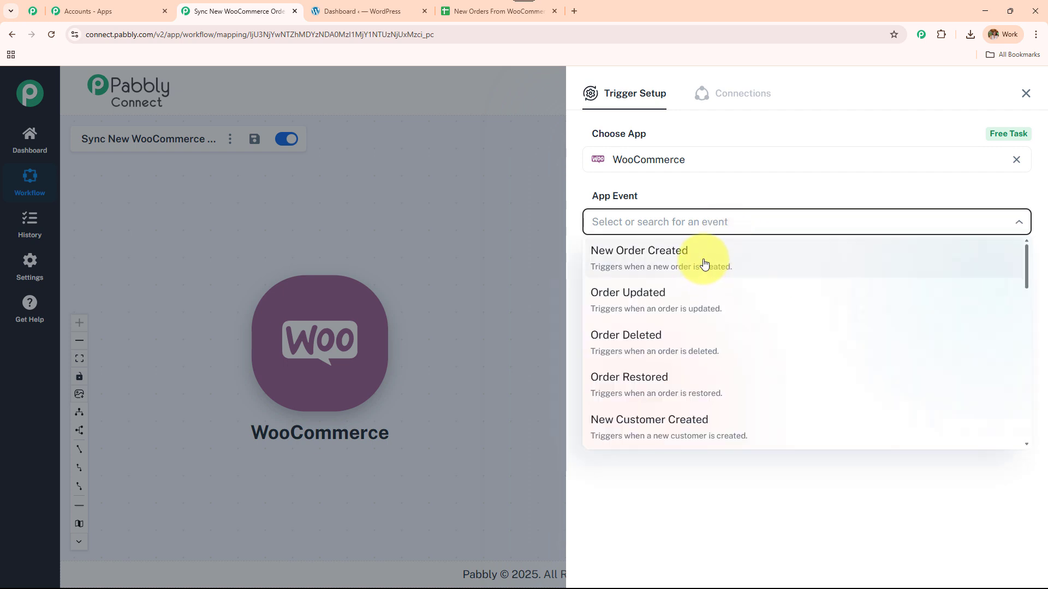
click(705, 272)
click(633, 264)
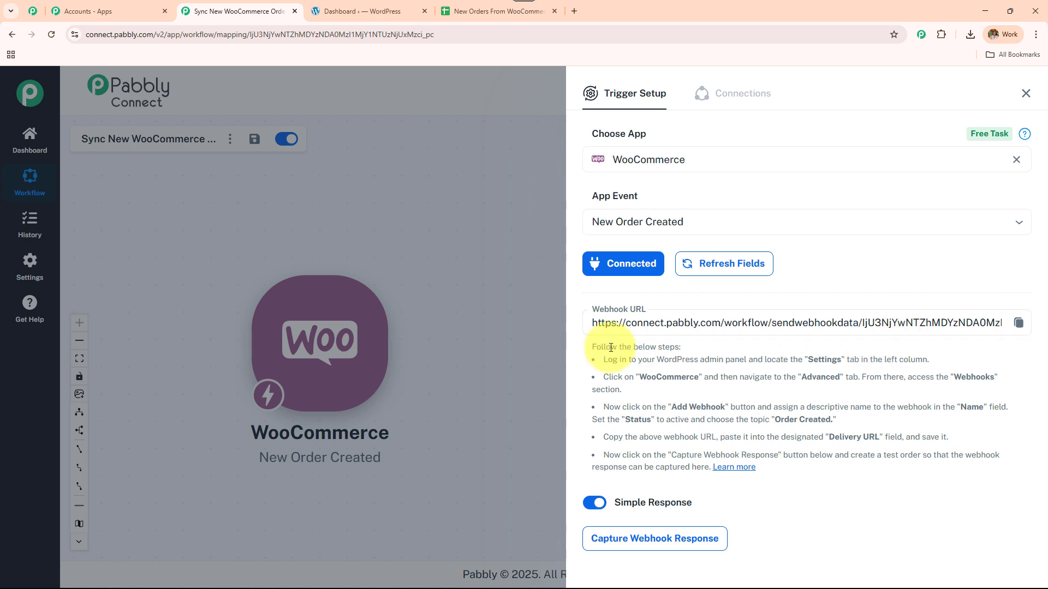
drag(590, 348, 774, 474)
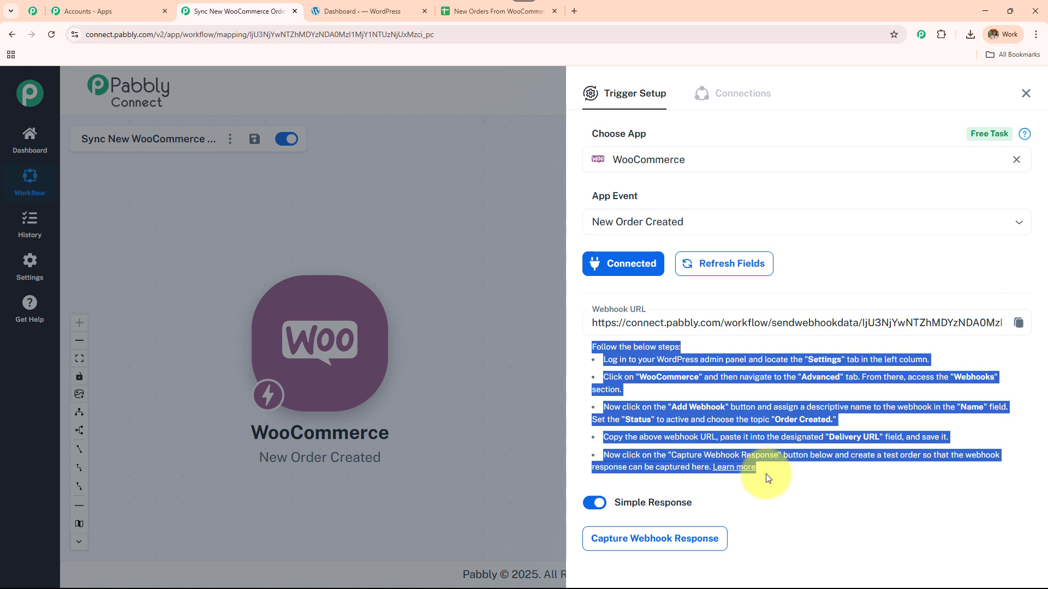
click(362, 11)
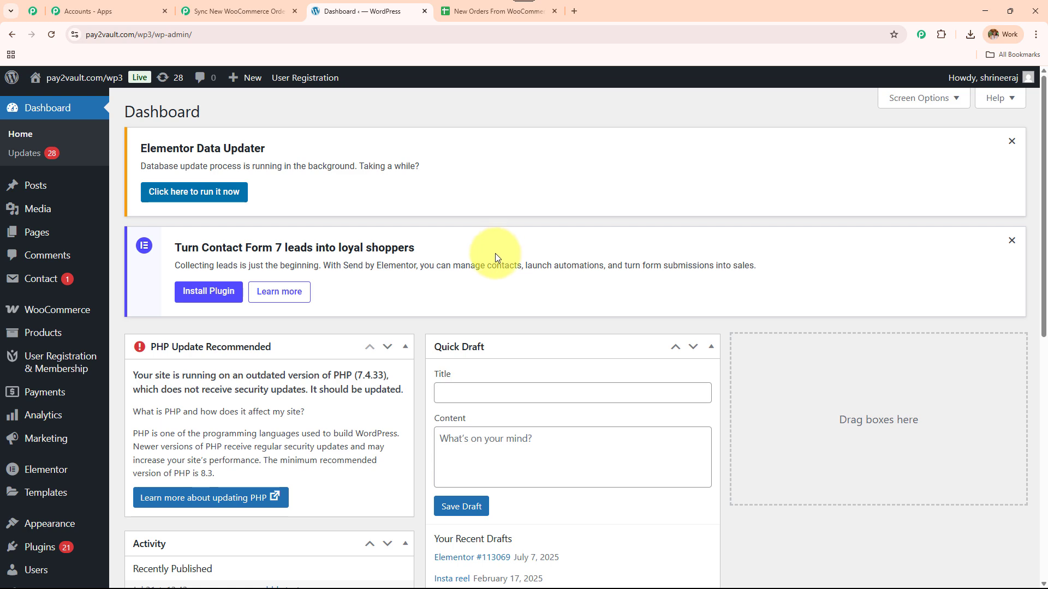
Step: Navigate to WooCommerce Settings > Advanced > Webhooks to list the 13 existing webhooks
scroll(22, 327, down, 4)
mouse_move(46, 447)
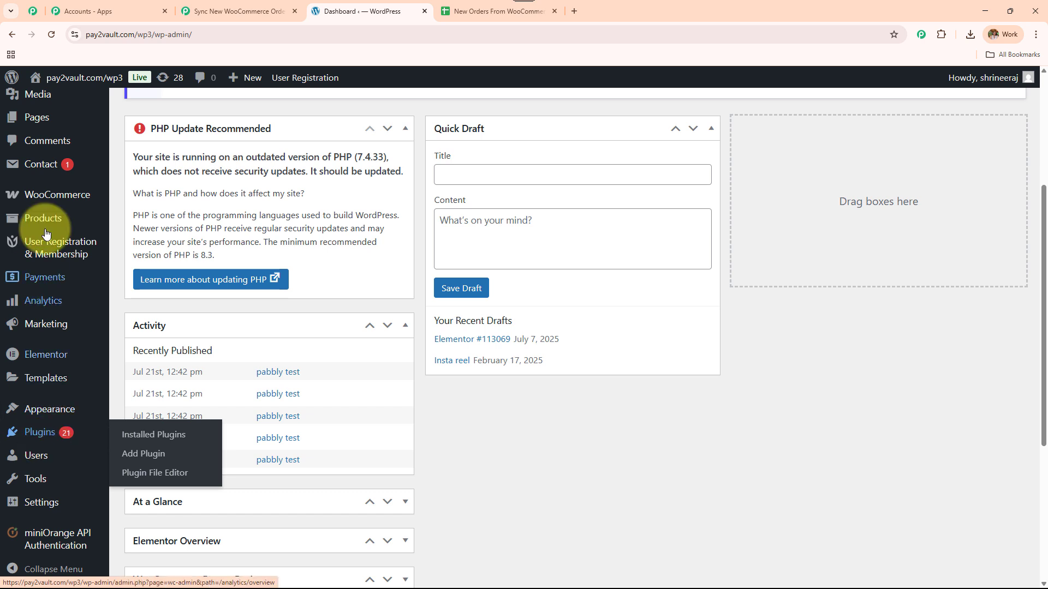
mouse_move(55, 192)
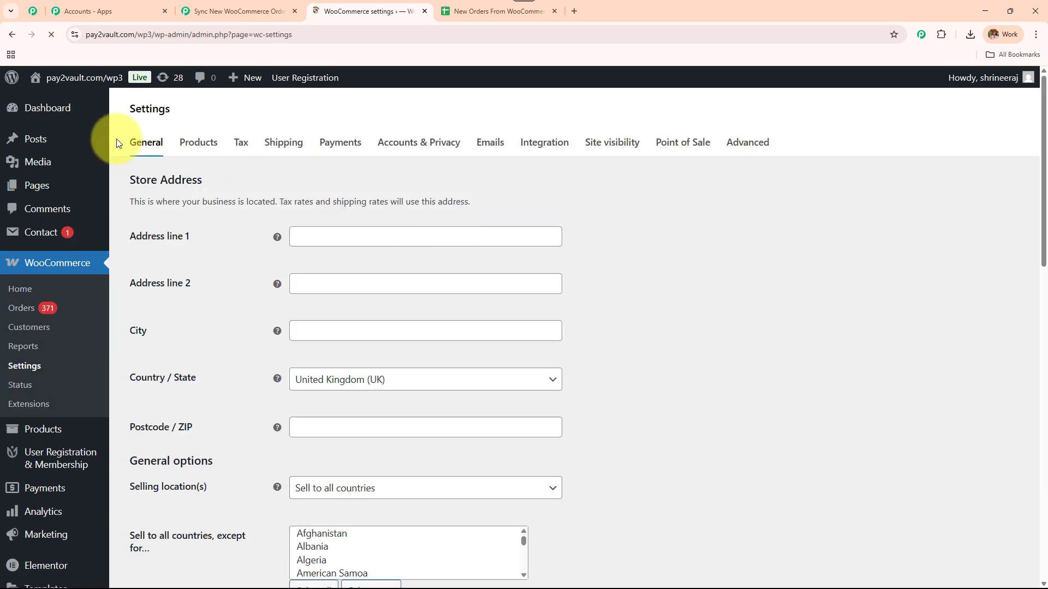
click(739, 147)
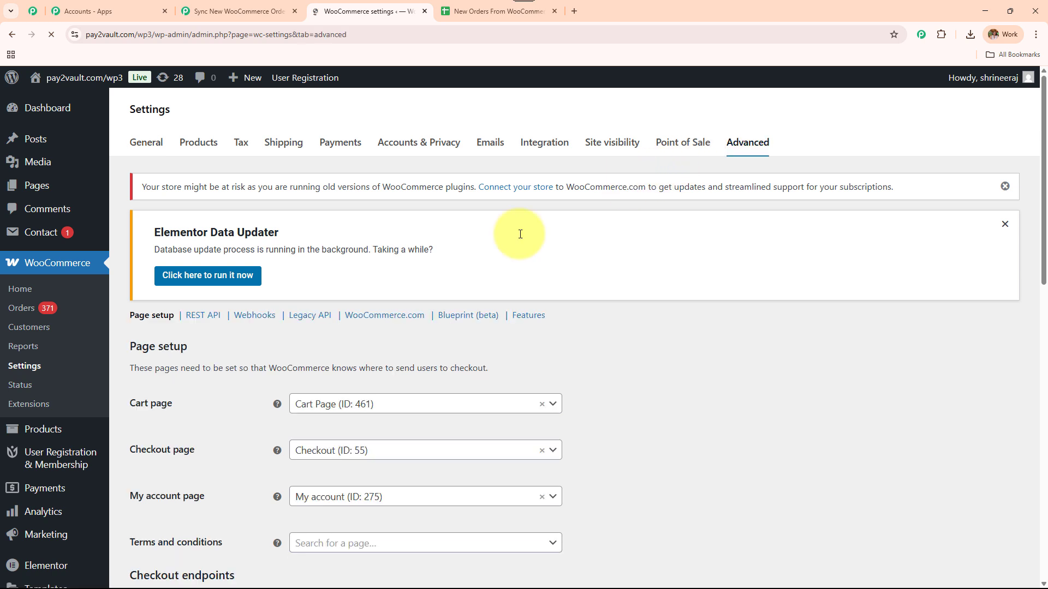
scroll(519, 232, down, 2)
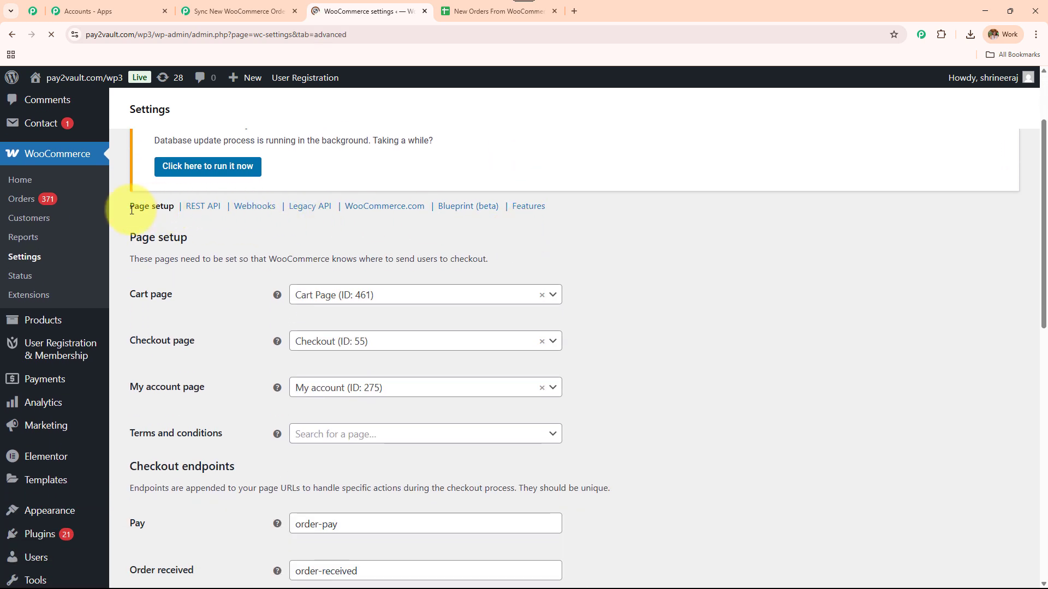
click(258, 211)
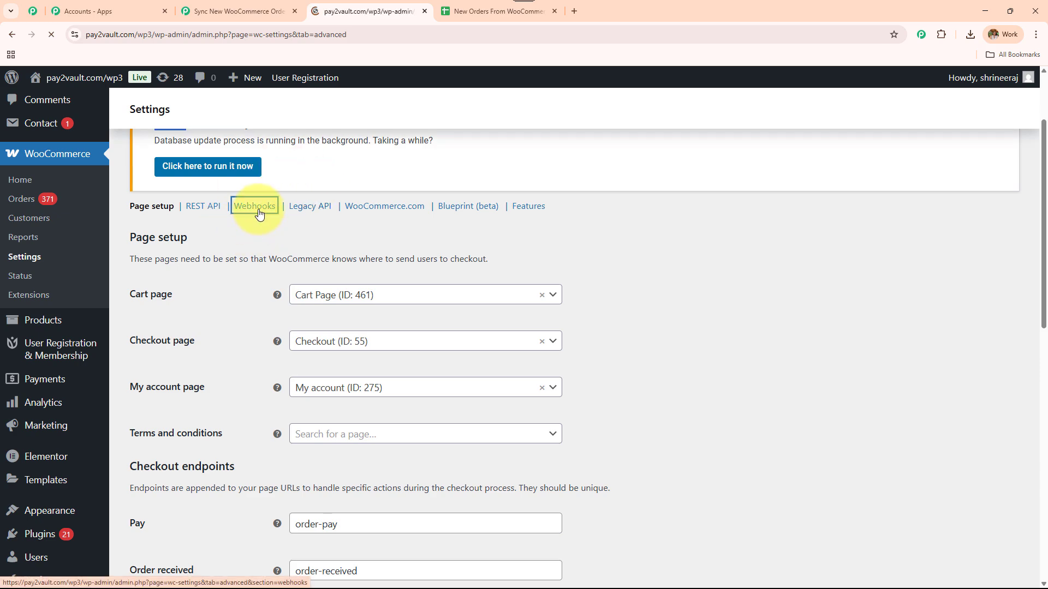
scroll(369, 224, down, 8)
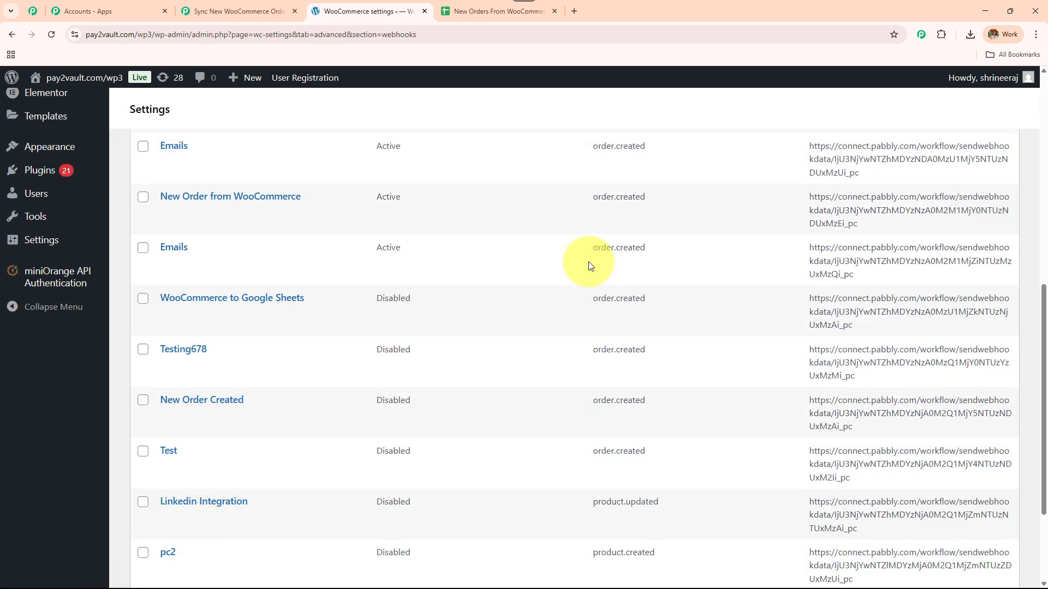
scroll(589, 262, up, 8)
scroll(562, 257, down, 2)
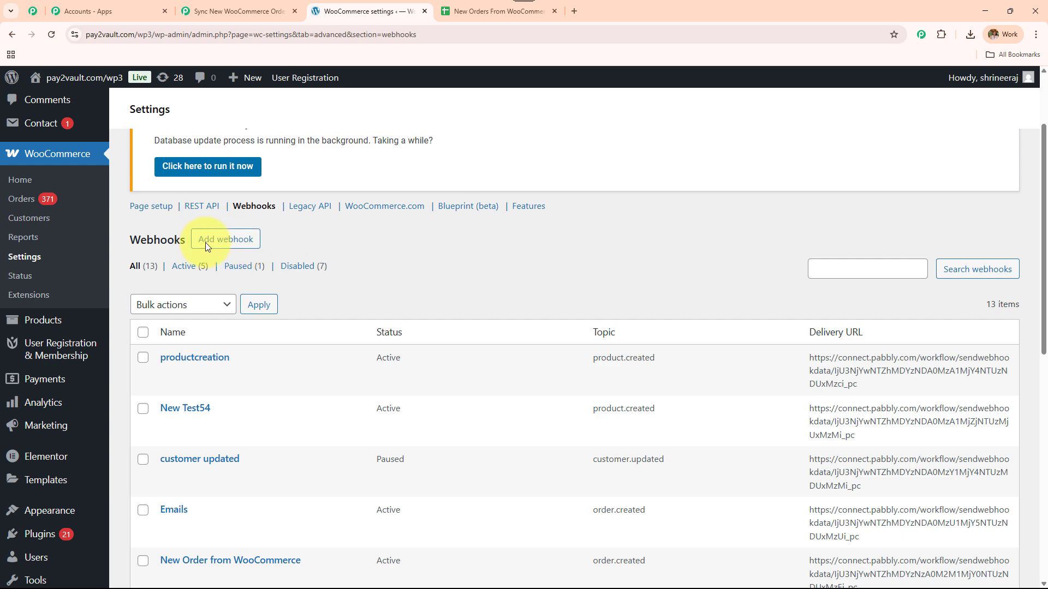
Step: Add a webhook named 'order details' with status Active and topic Order created
click(252, 242)
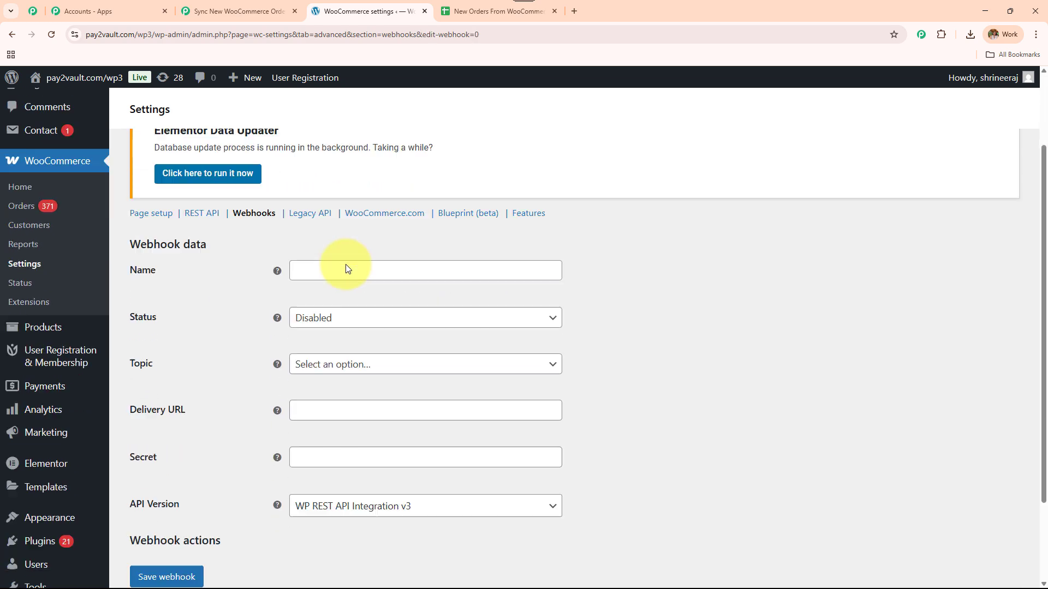
scroll(344, 263, down, 2)
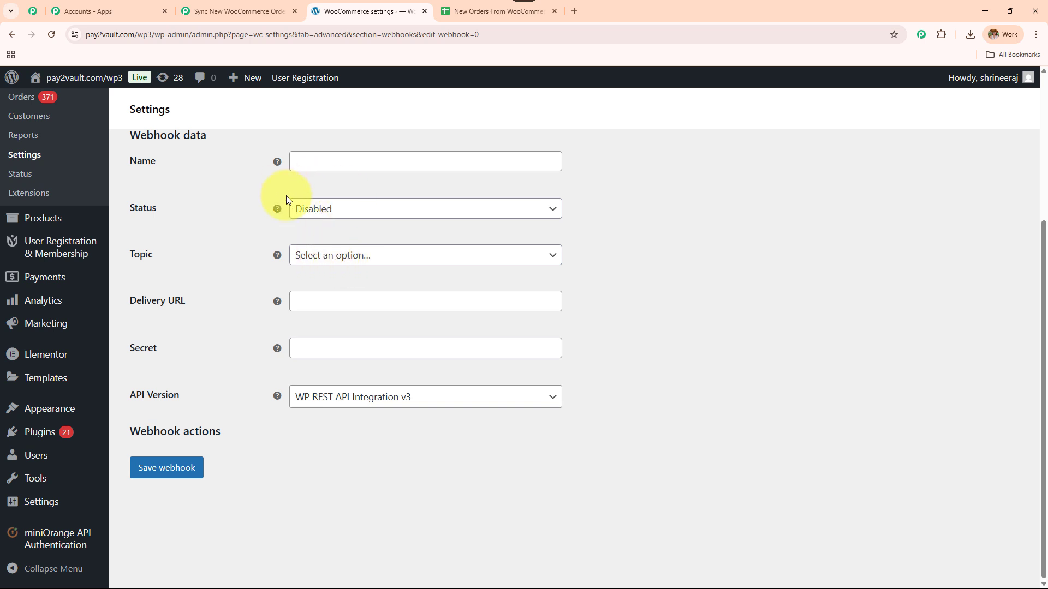
click(339, 162)
text(order details)
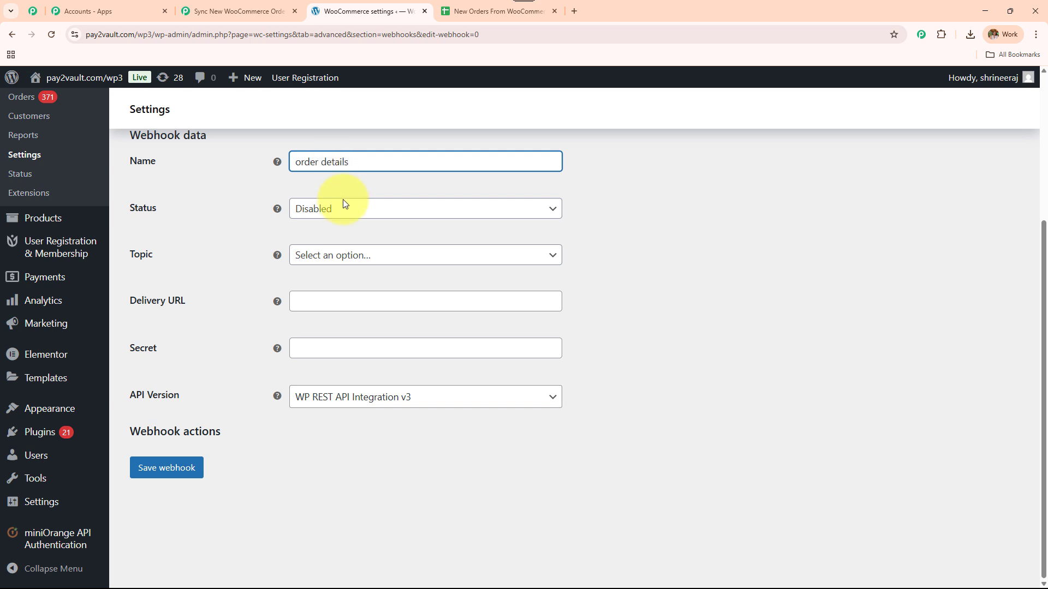
click(342, 209)
click(346, 229)
click(360, 258)
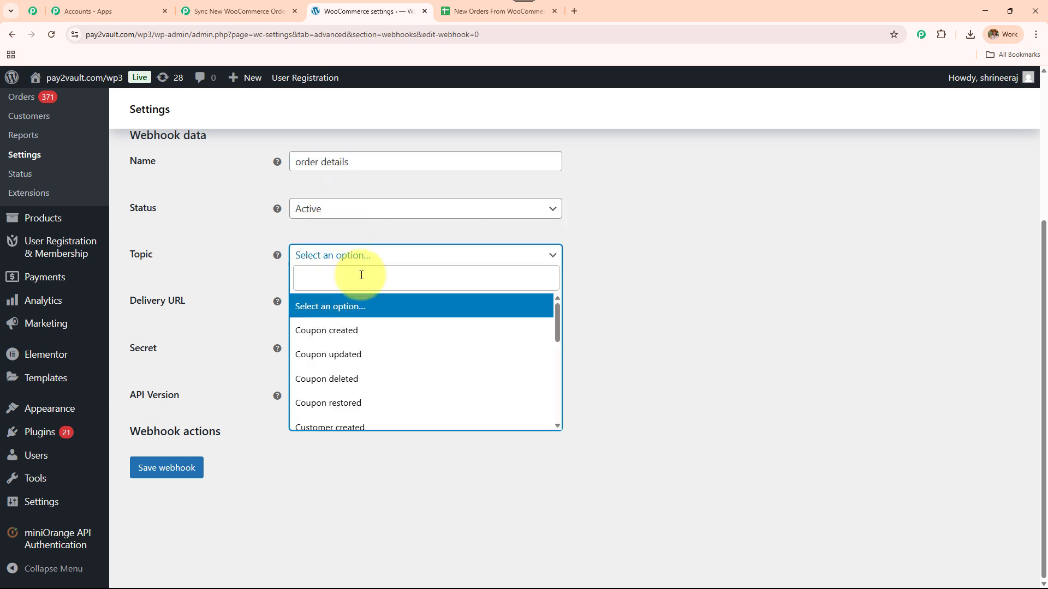
text(order)
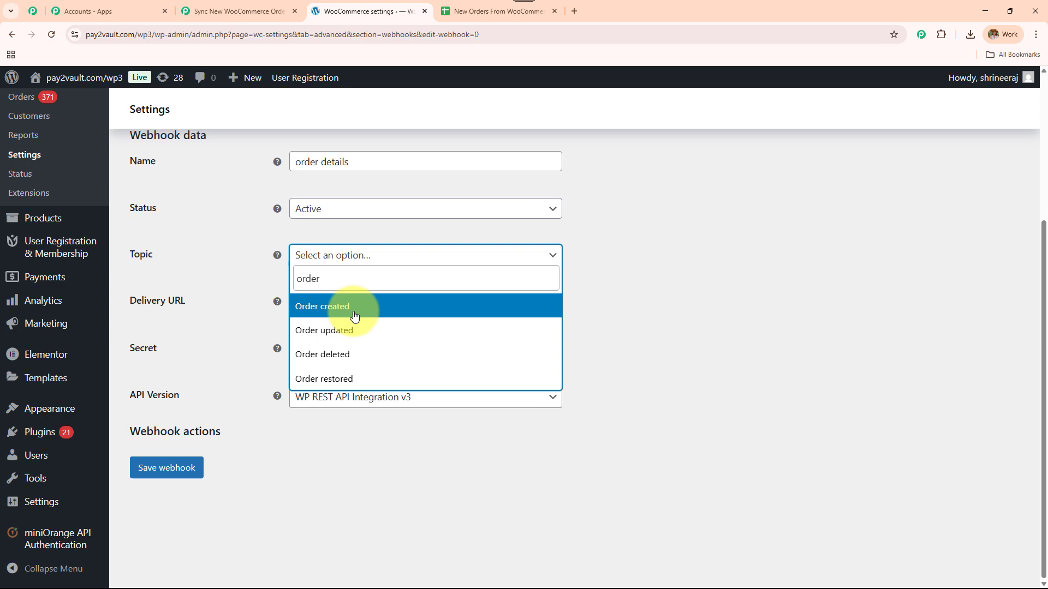
click(351, 305)
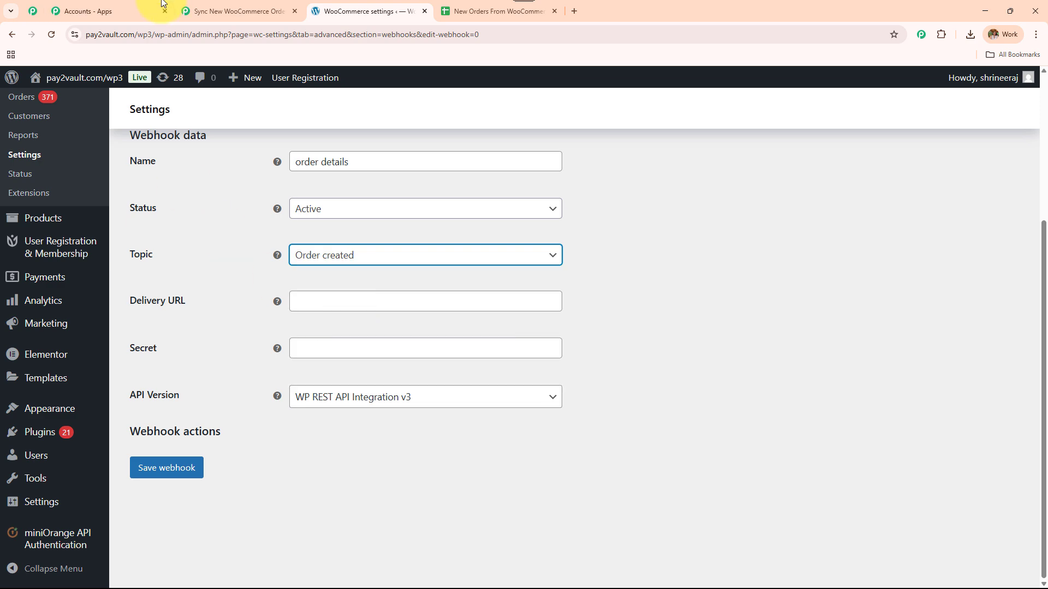
Step: Use the copied Pabbly webhook URL as Delivery URL, add a secret, keep API v3, and save
click(237, 10)
click(1024, 325)
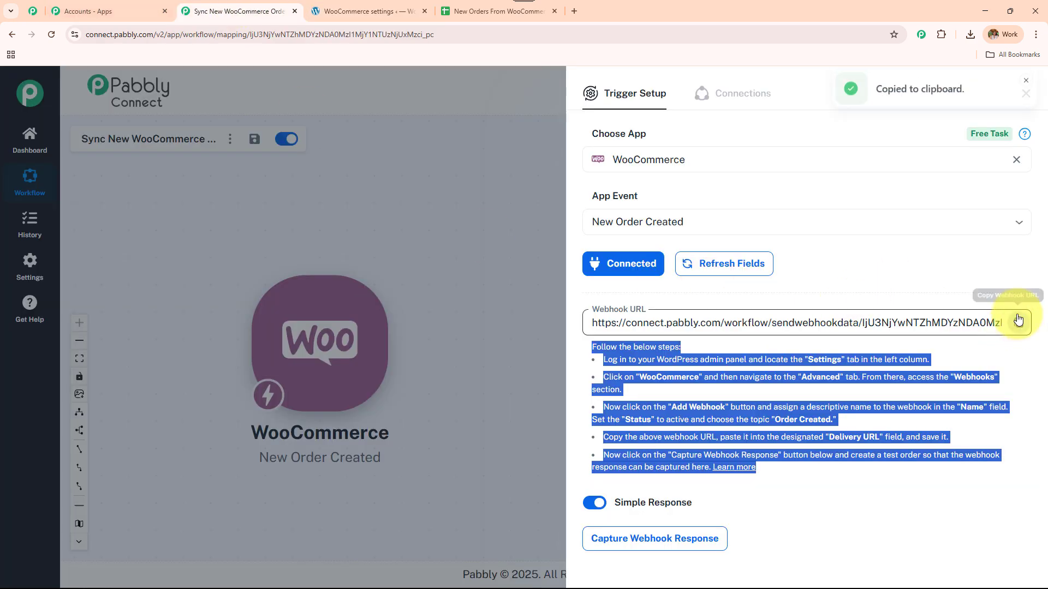
click(482, 6)
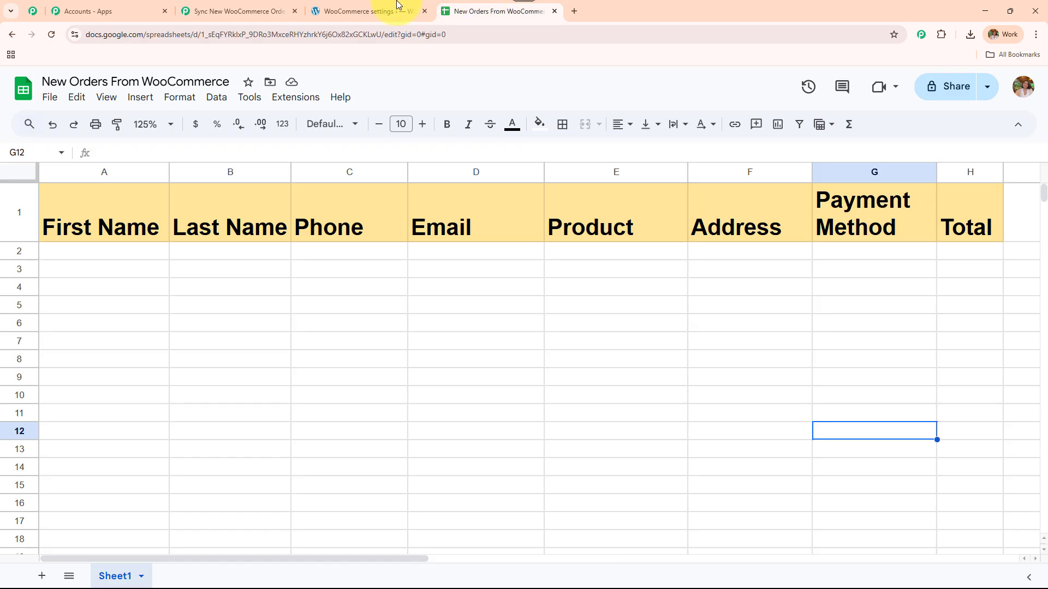
click(395, 10)
click(341, 303)
key(ctrl+v)
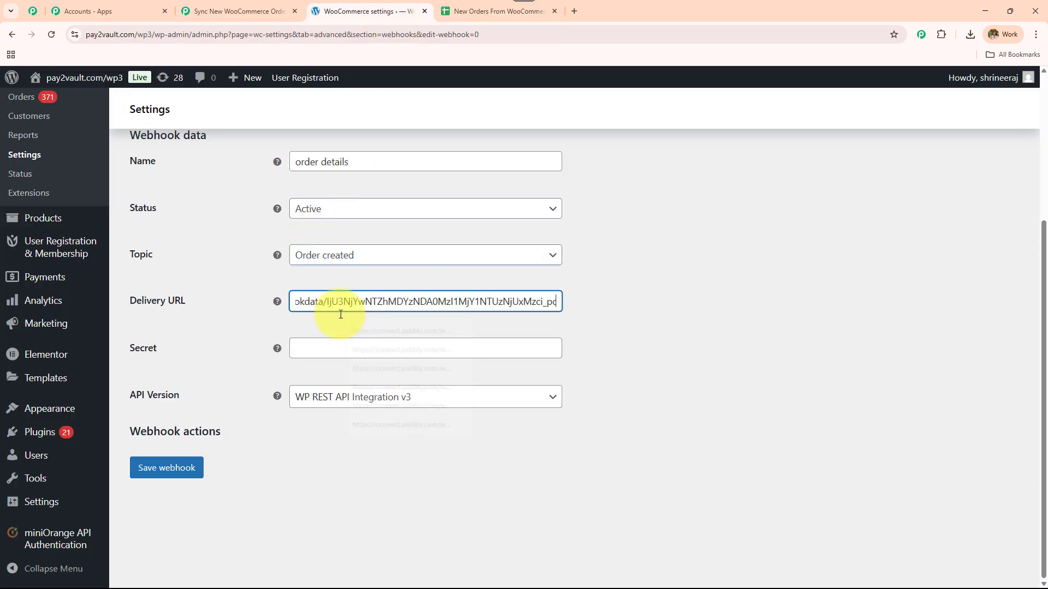
click(335, 348)
text(123)
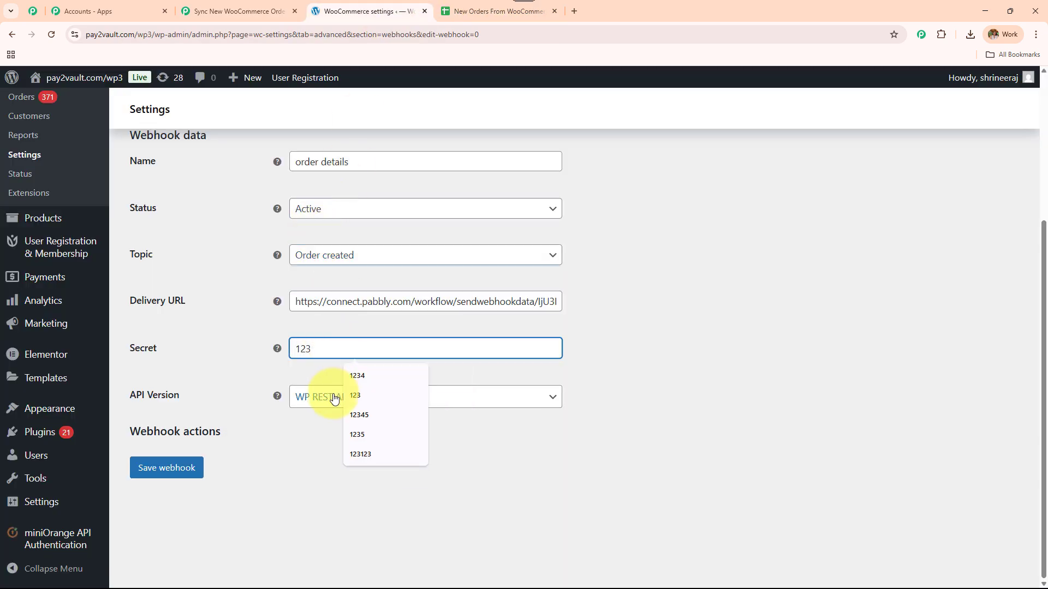
click(335, 396)
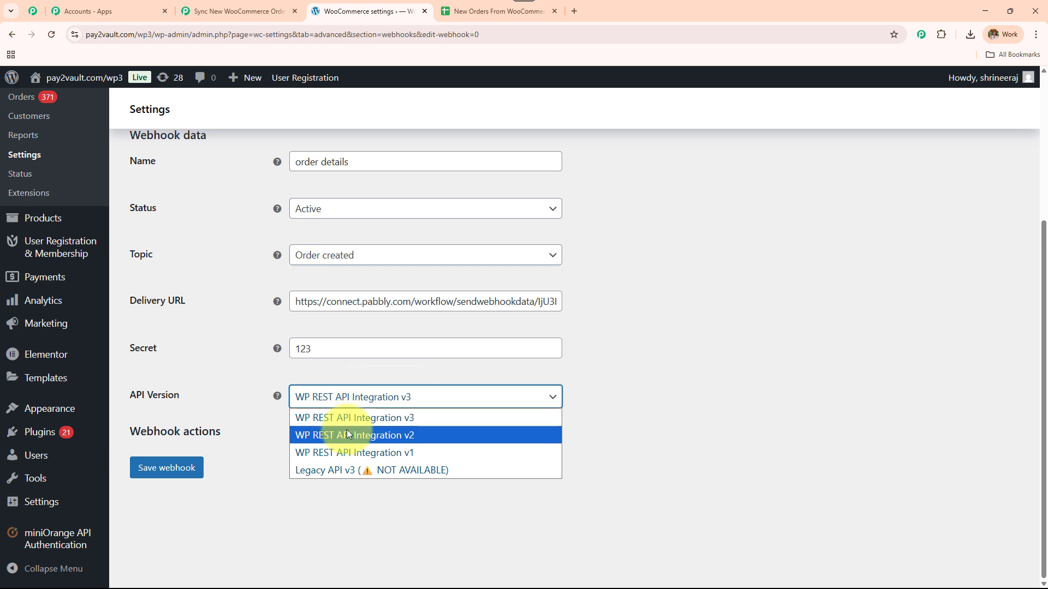
click(348, 417)
click(197, 467)
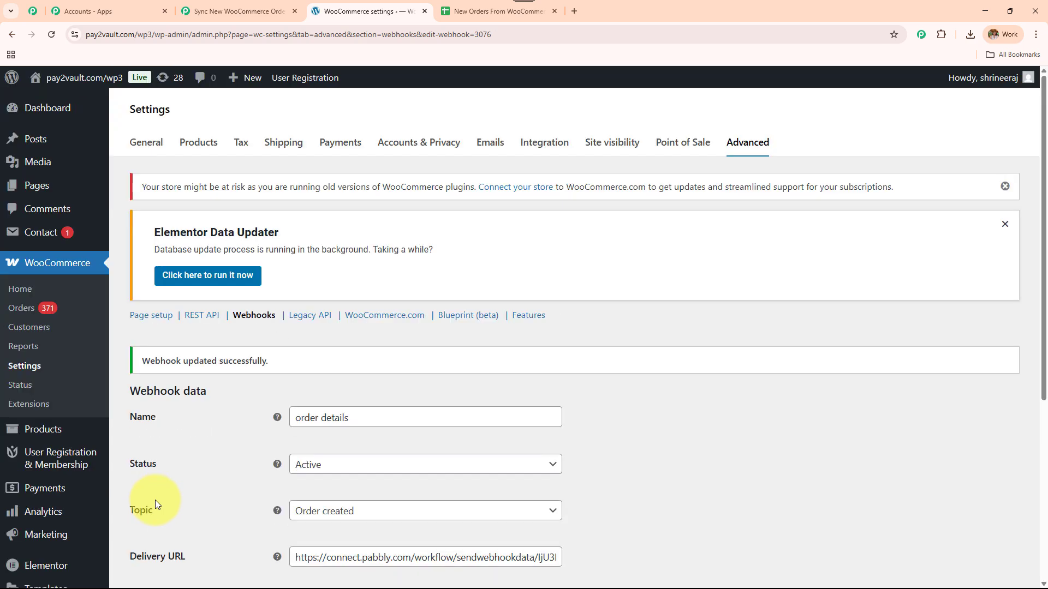
Step: Check the Pabbly trigger setup for the received Response A with webhook_id 3076
triple_click(292, 367)
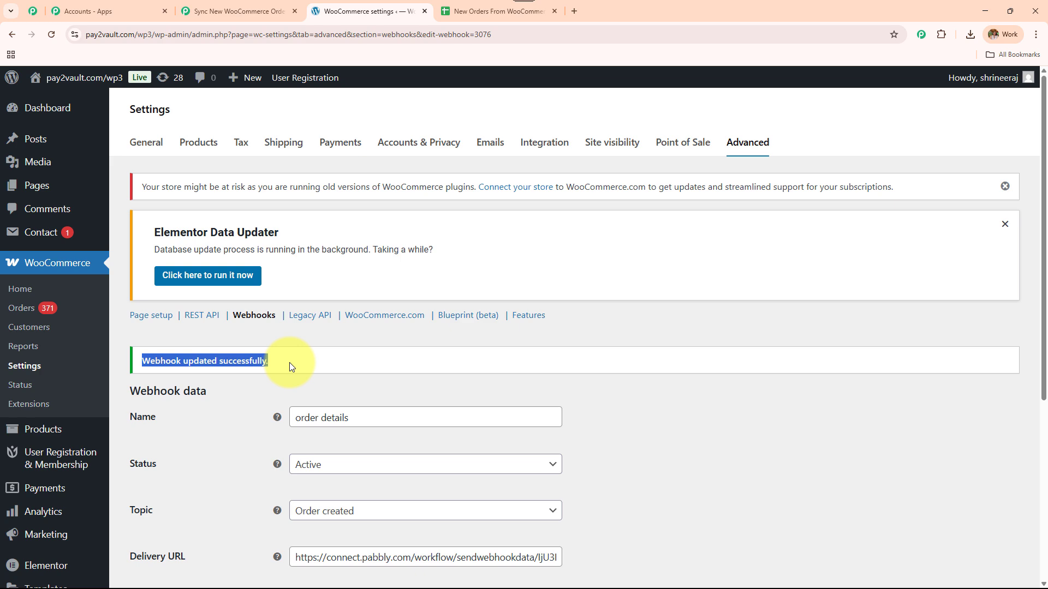
click(225, 11)
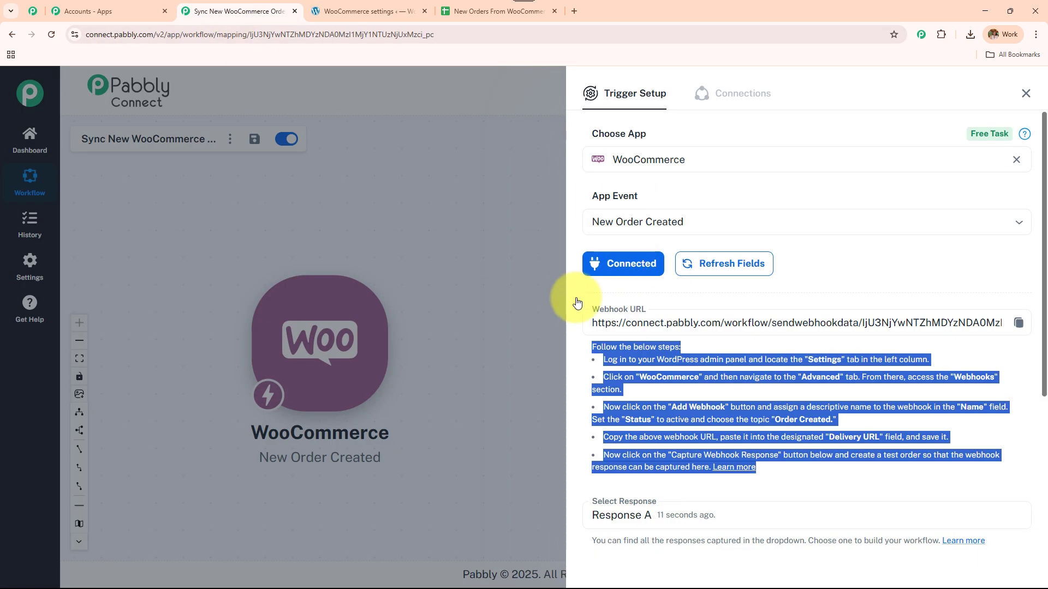
click(382, 10)
scroll(539, 263, down, 4)
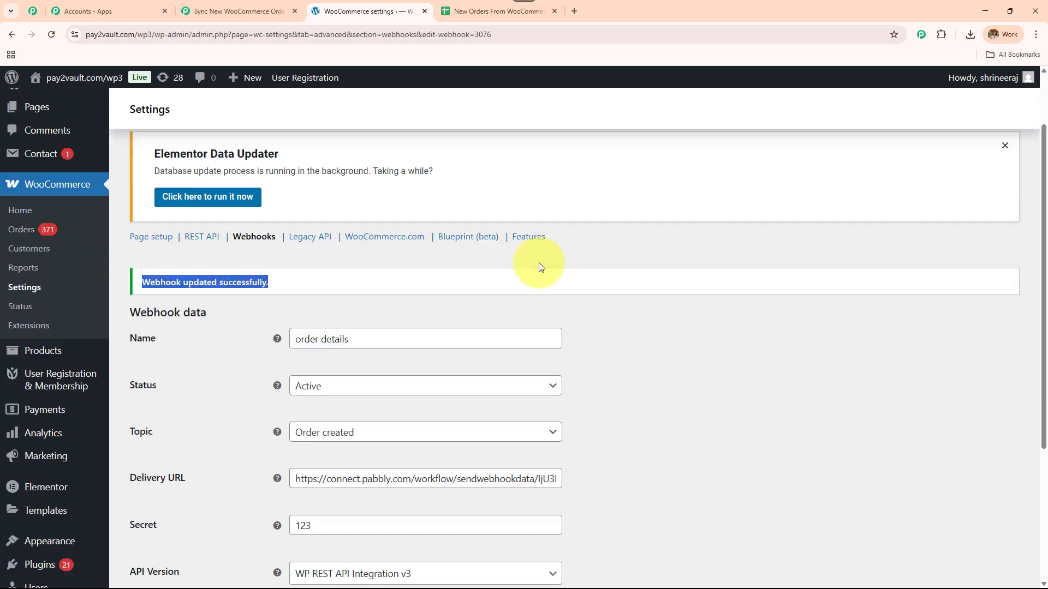
scroll(539, 263, down, 2)
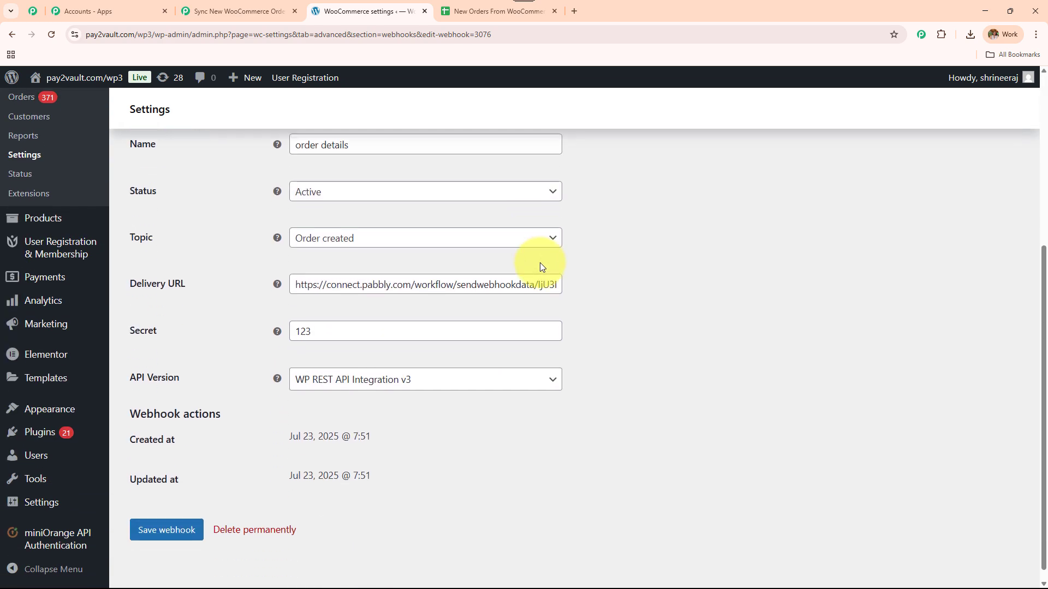
click(234, 11)
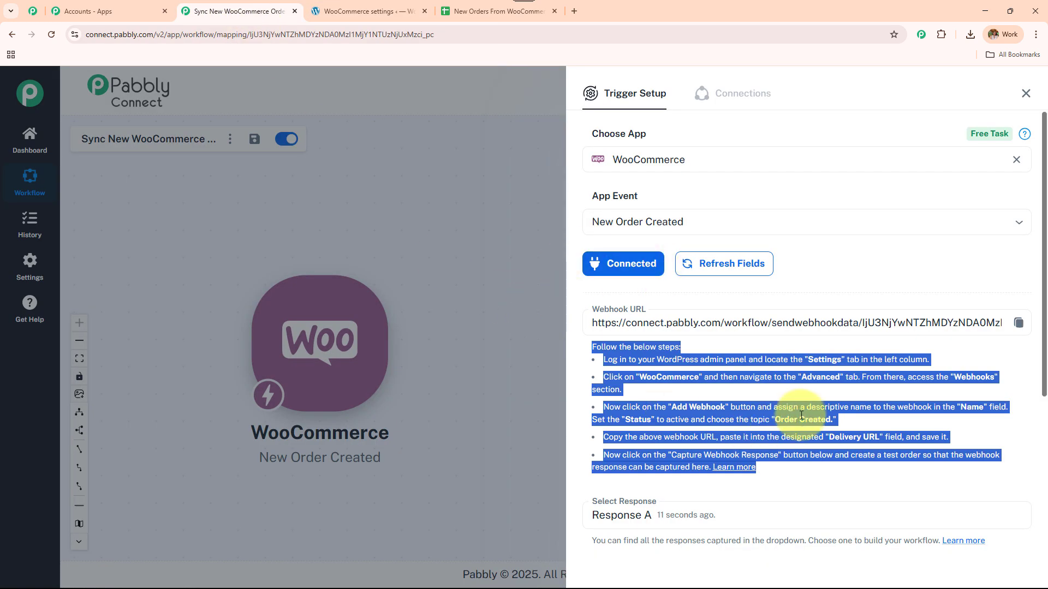
scroll(800, 419, down, 5)
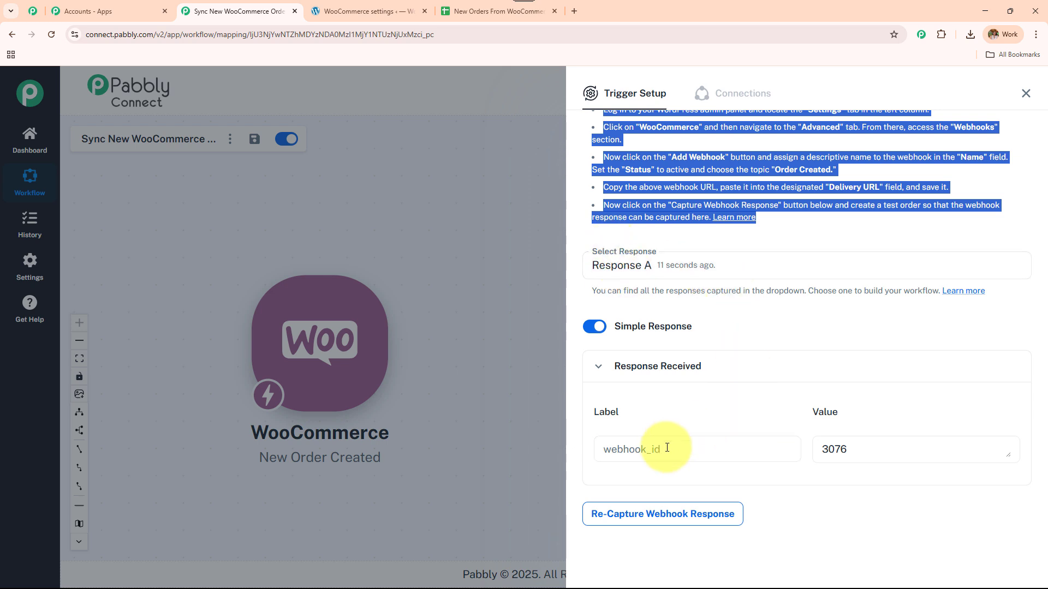
Step: Recapture the webhook response so the trigger waits for a new WooCommerce order
click(664, 527)
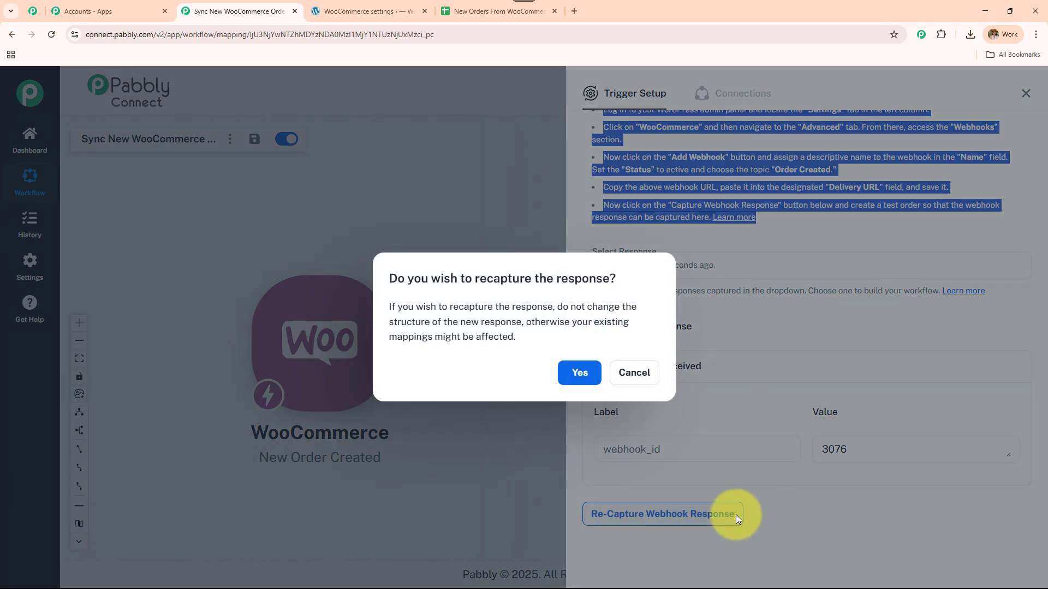
click(579, 373)
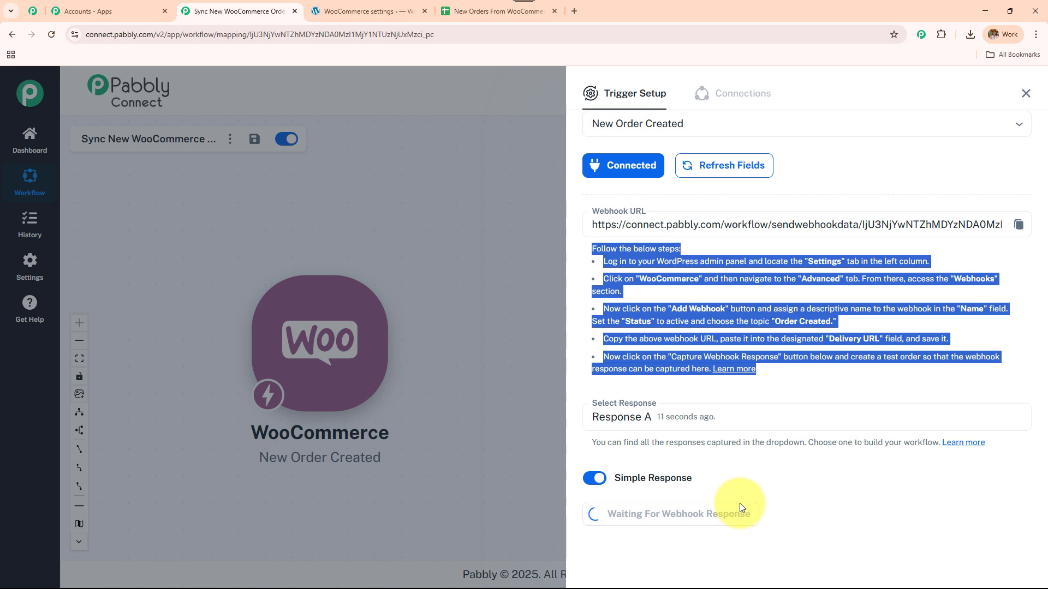
Step: Open the EcoGlow Bamboo Table Lamp from All Products and add it to the cart
click(377, 10)
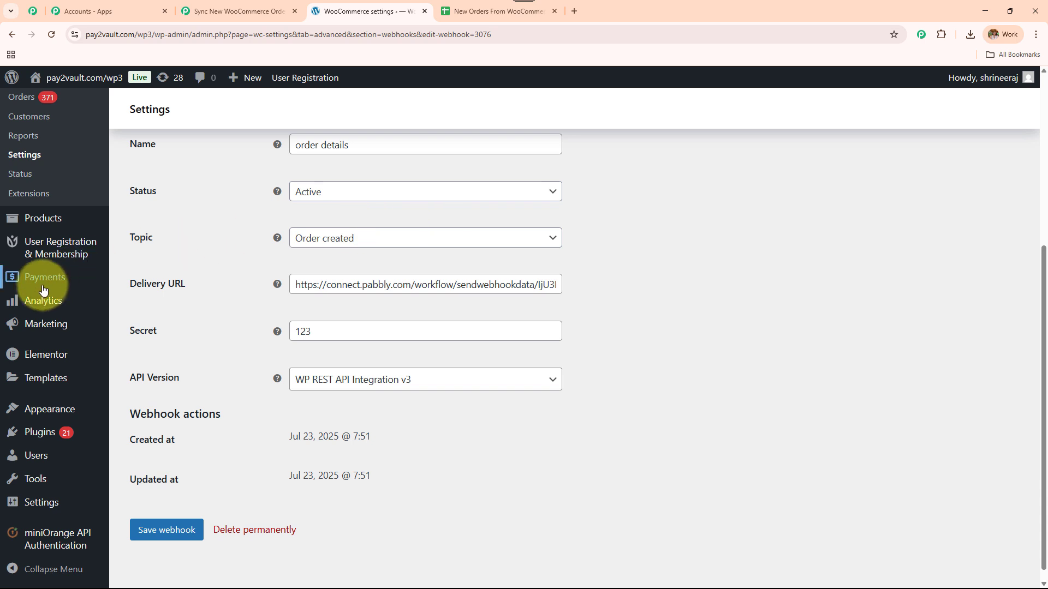
scroll(44, 293, up, 2)
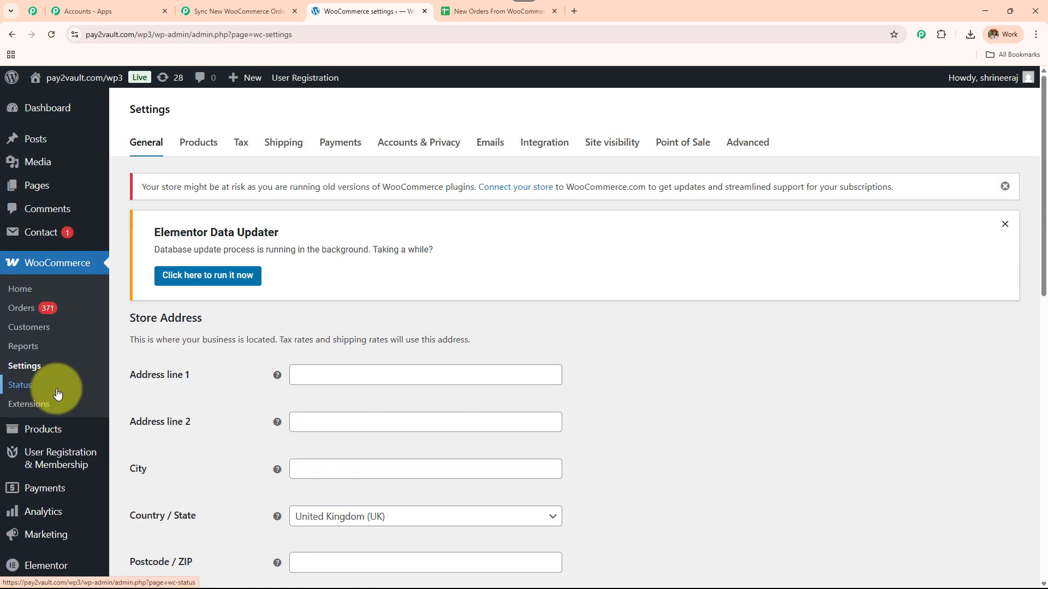
mouse_move(53, 432)
click(144, 432)
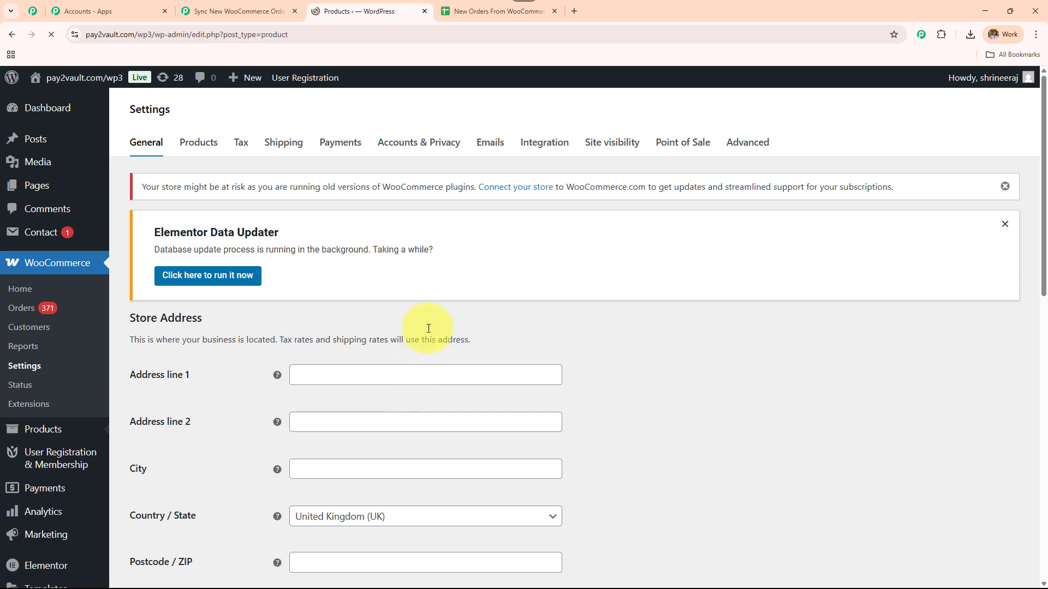
scroll(305, 407, down, 2)
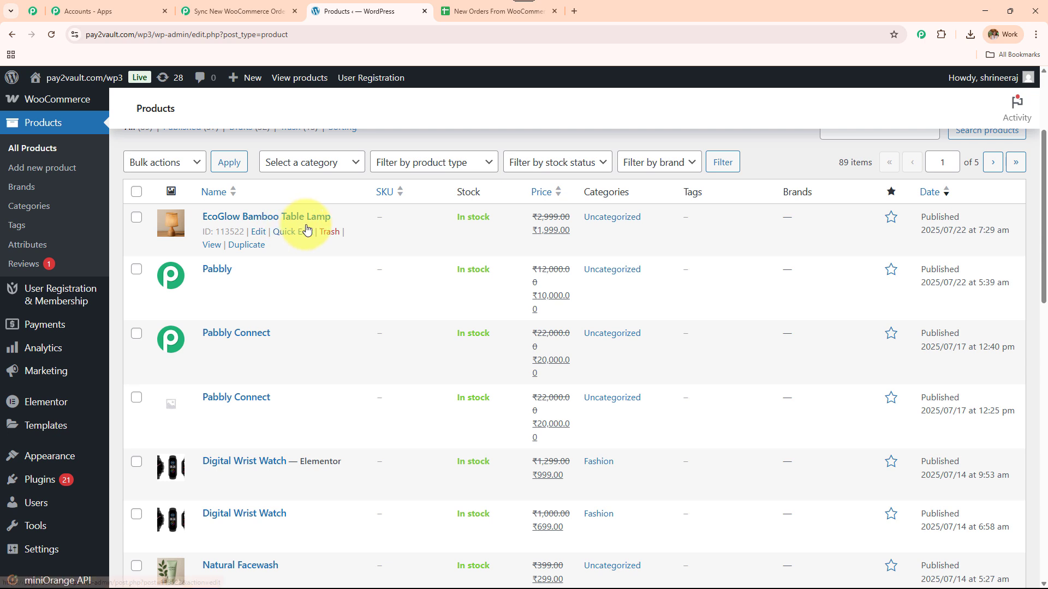
click(212, 246)
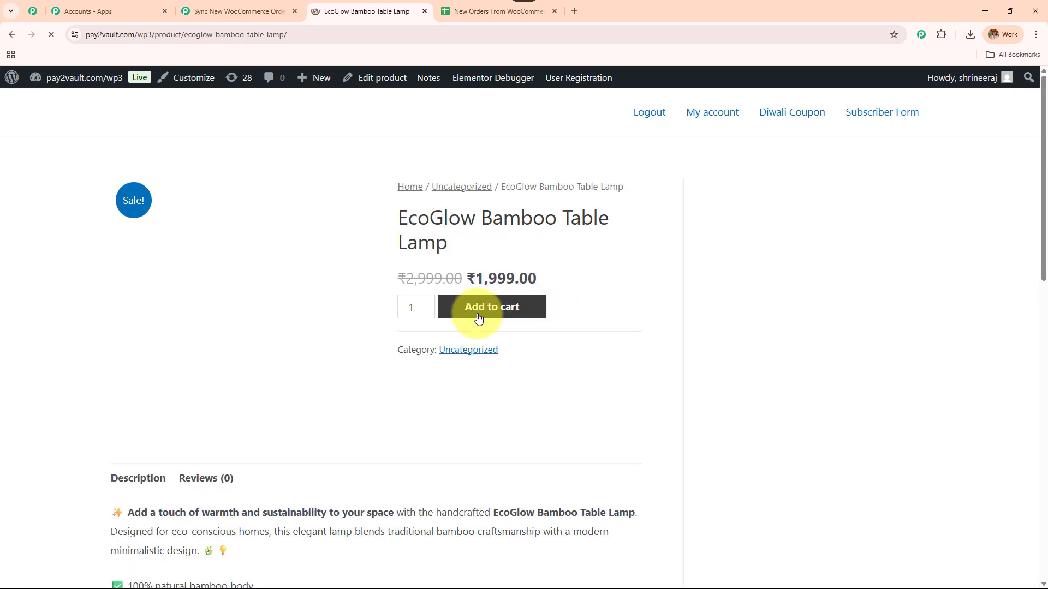
click(478, 318)
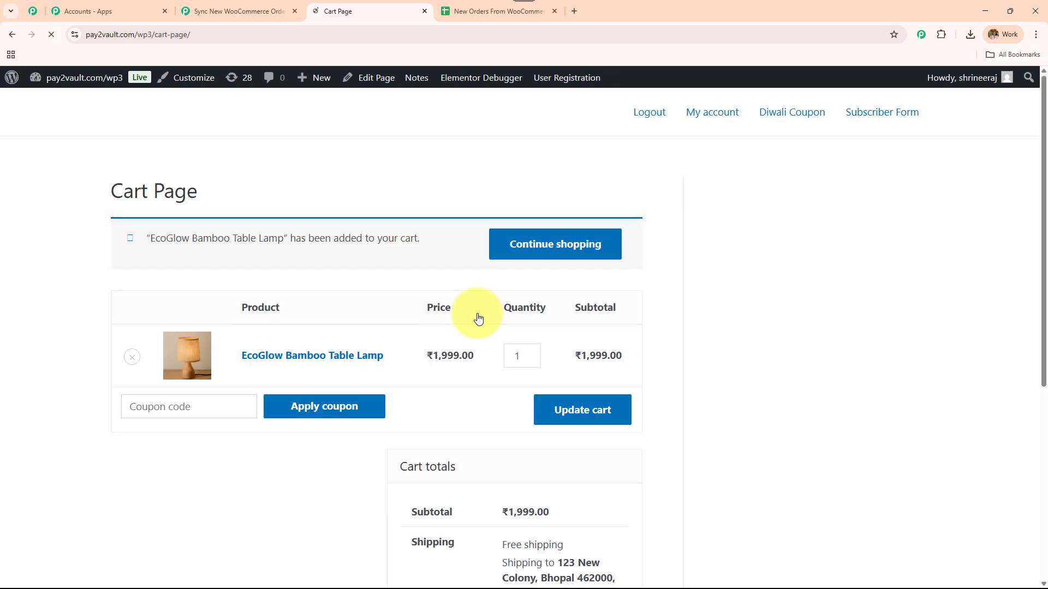
Step: Check out with the billing details and place the ₹1,999.00 cash-on-delivery order
scroll(475, 326, down, 3)
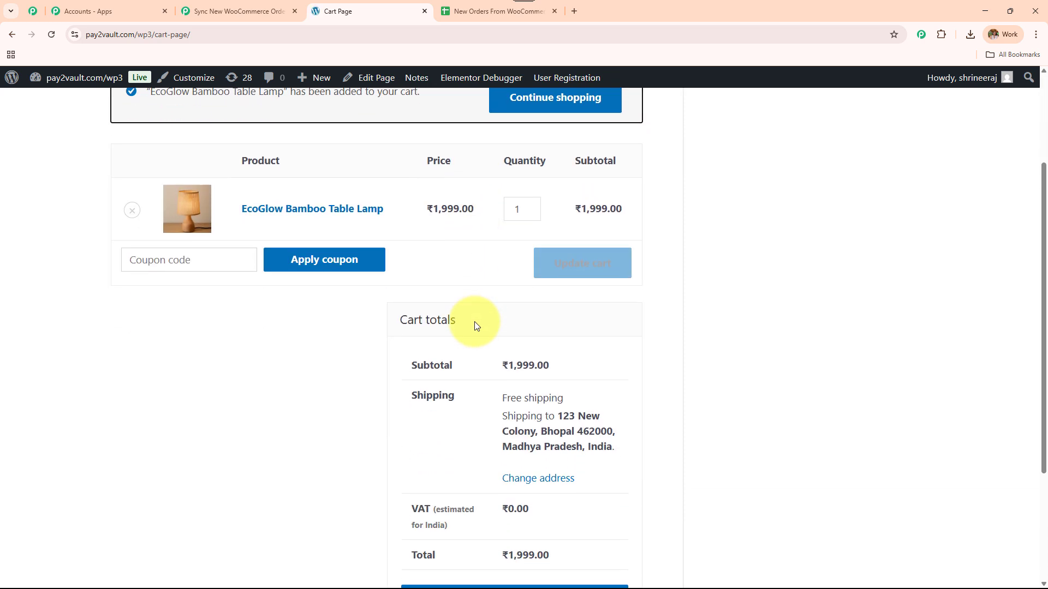
scroll(474, 325, down, 2)
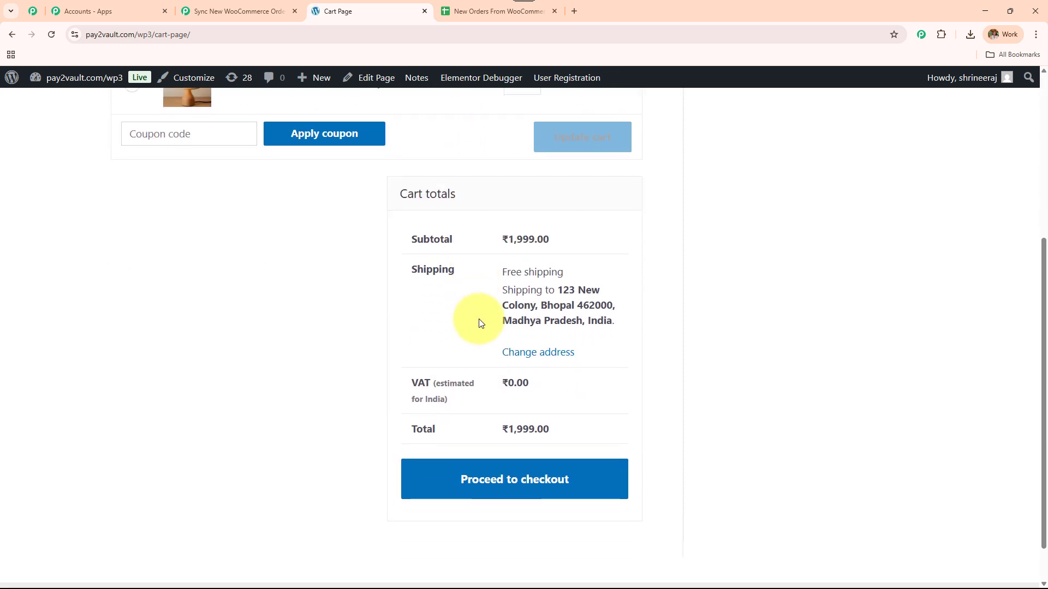
click(532, 482)
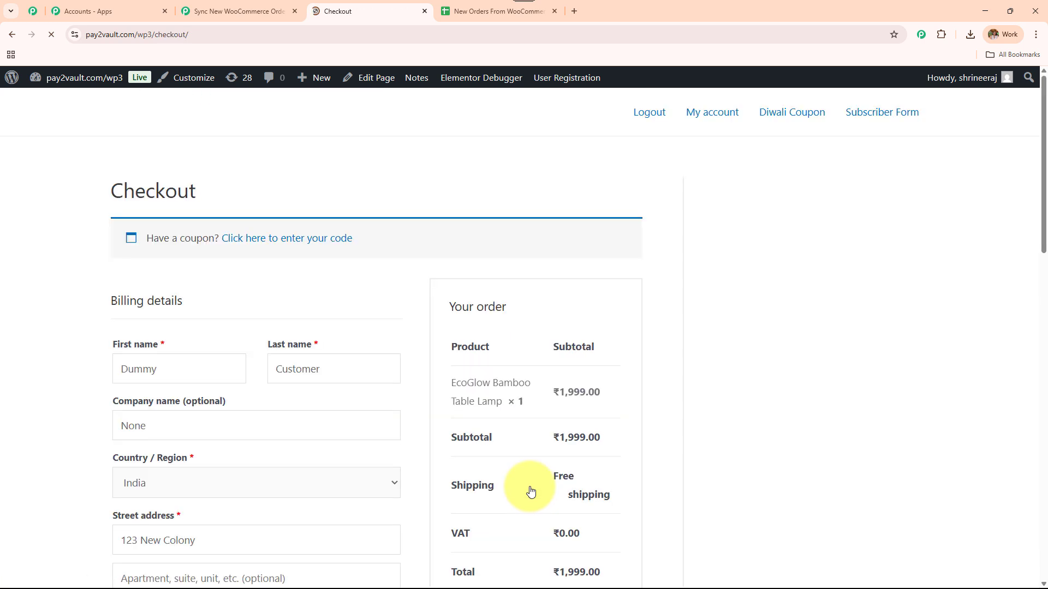
scroll(91, 312, down, 3)
drag(175, 210, 100, 216)
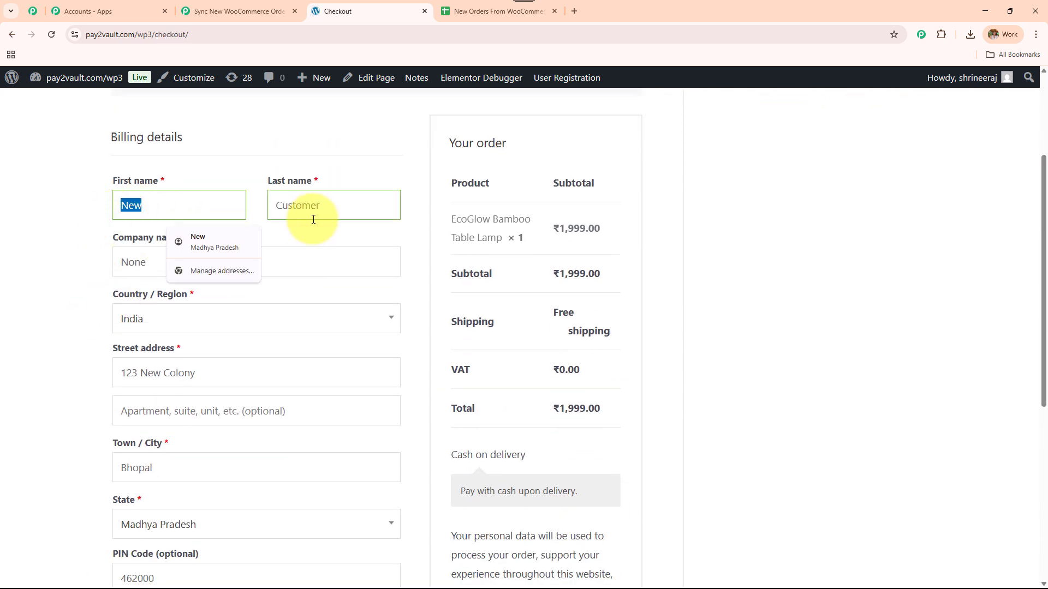
drag(345, 205, 127, 240)
drag(180, 266, 39, 265)
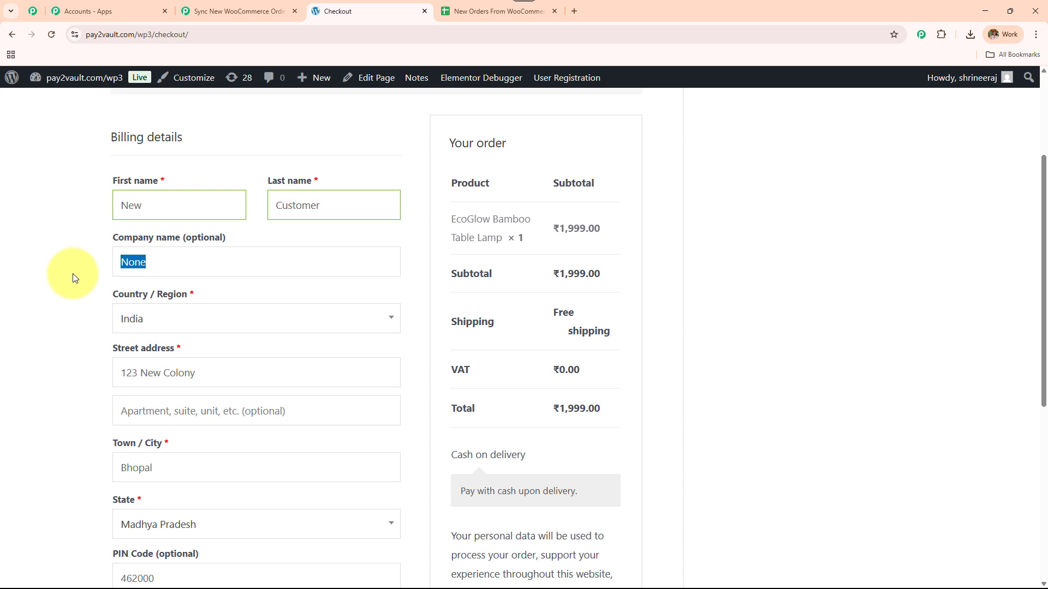
scroll(73, 274, down, 1)
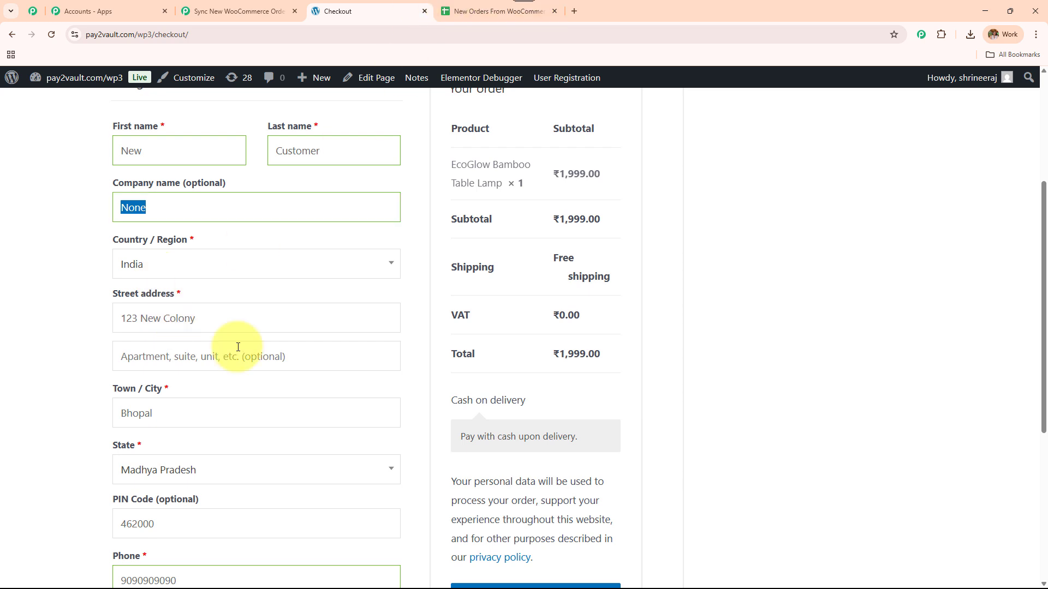
scroll(236, 346, down, 3)
scroll(238, 347, down, 1)
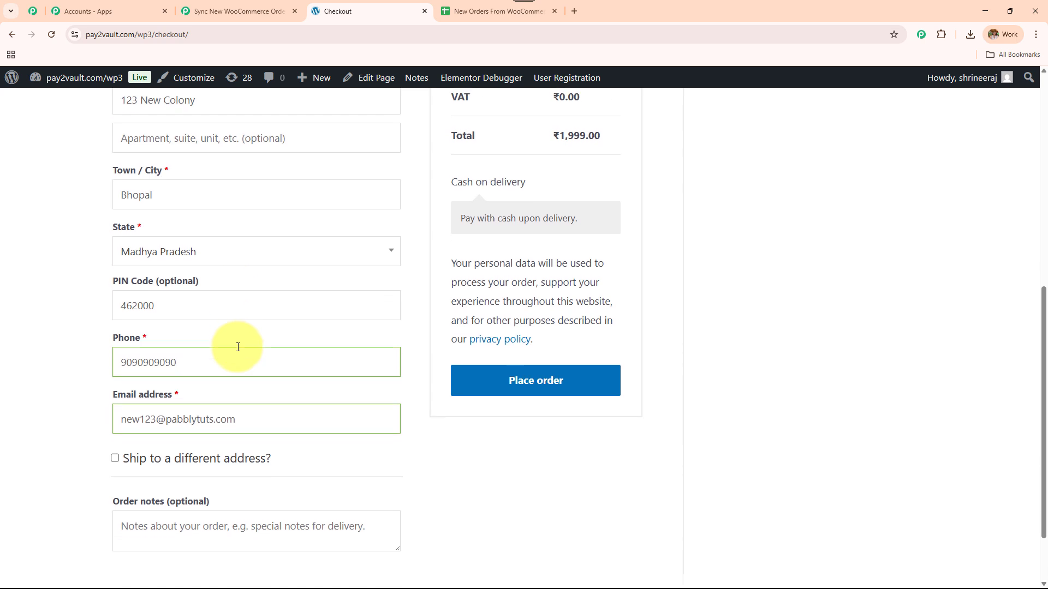
scroll(238, 347, down, 2)
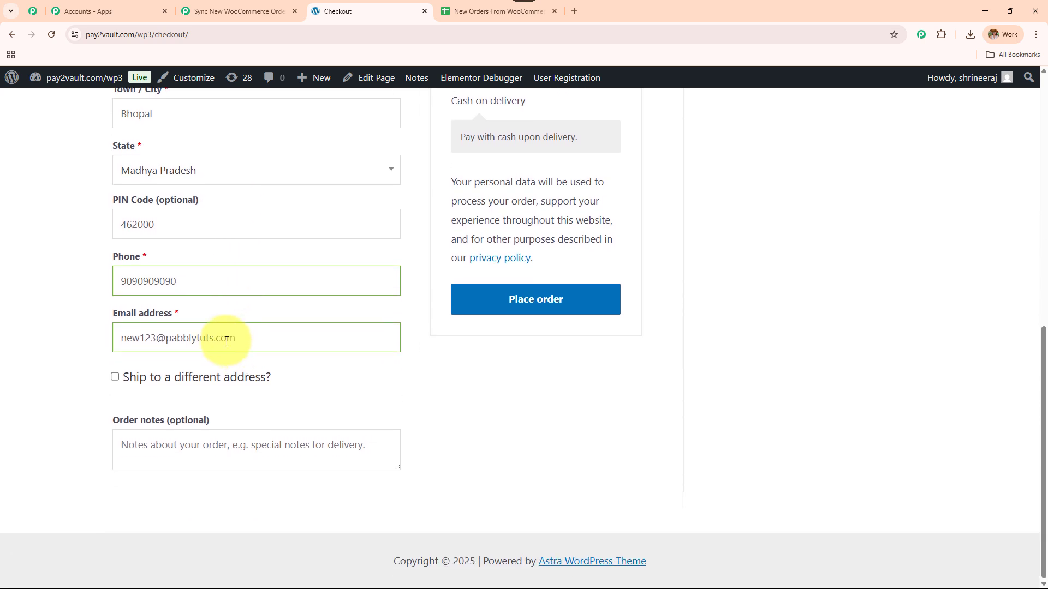
click(491, 315)
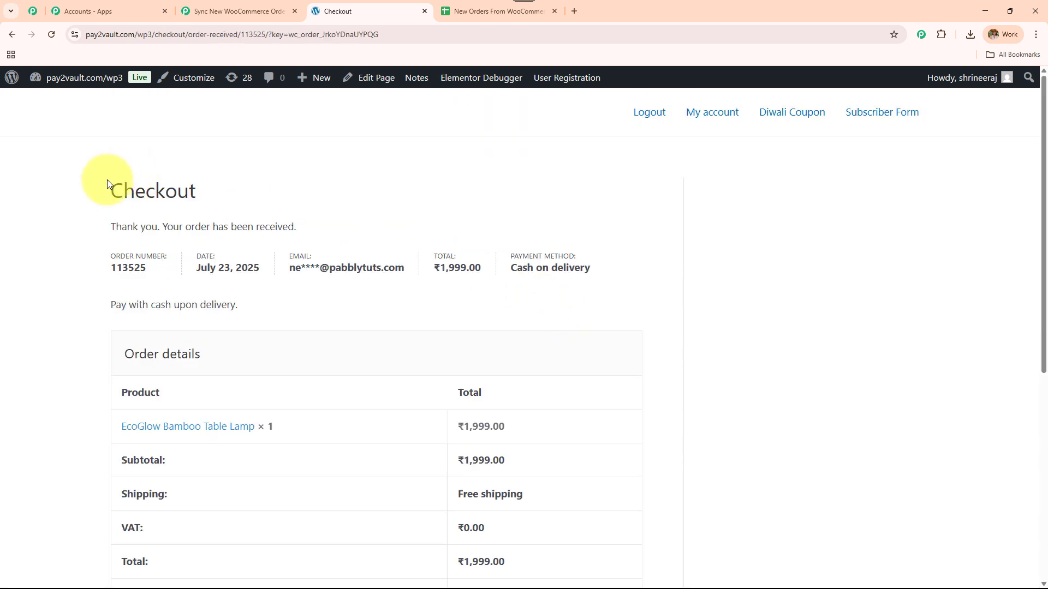
drag(107, 178, 644, 570)
scroll(601, 355, down, 3)
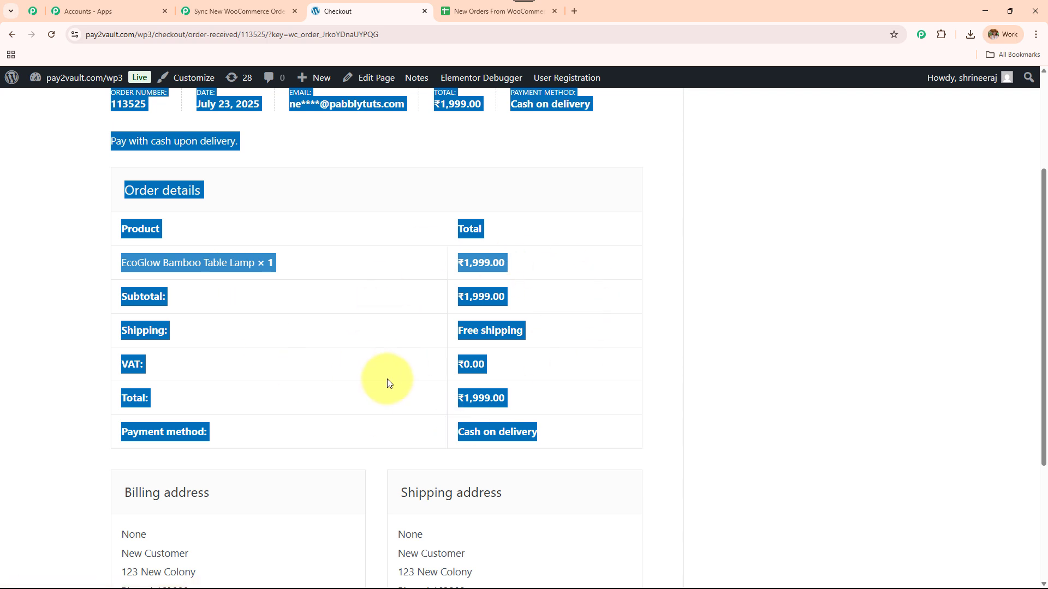
Step: Review the order's addresses, then view Response B in Pabbly with total 1999.00 and status processing
scroll(387, 382, down, 3)
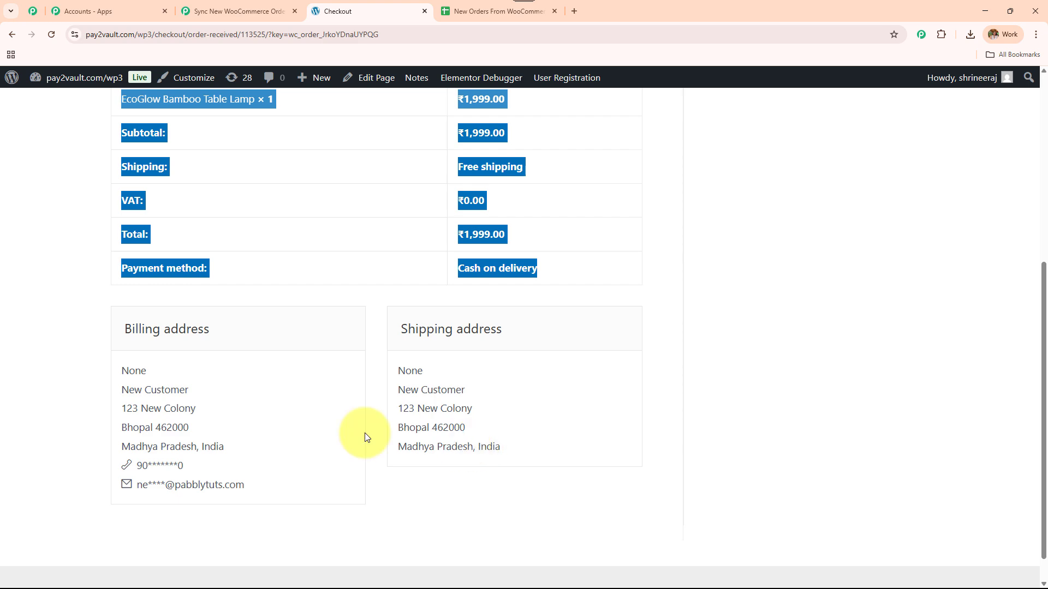
click(240, 11)
scroll(786, 389, down, 5)
scroll(788, 415, up, 5)
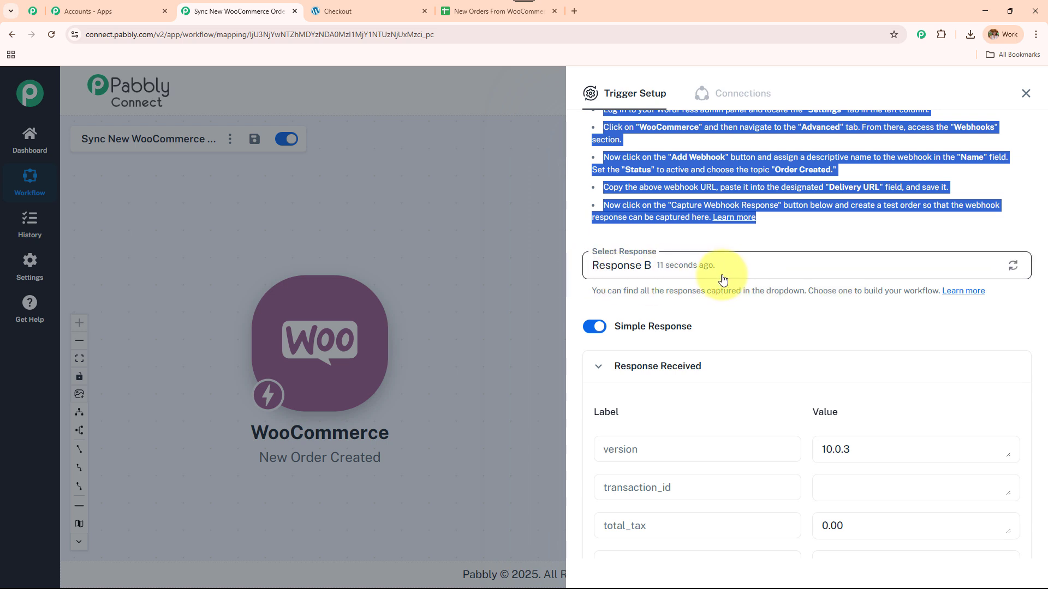
Step: Scroll through the captured Response B fields, including the order line items
scroll(777, 284, down, 3)
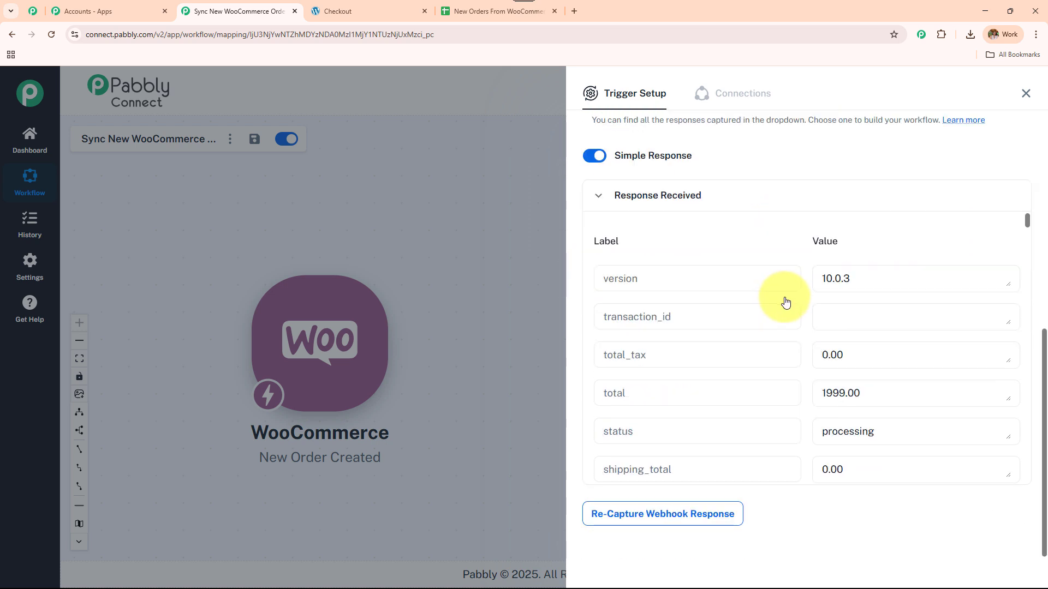
scroll(786, 306, down, 10)
scroll(813, 347, down, 1)
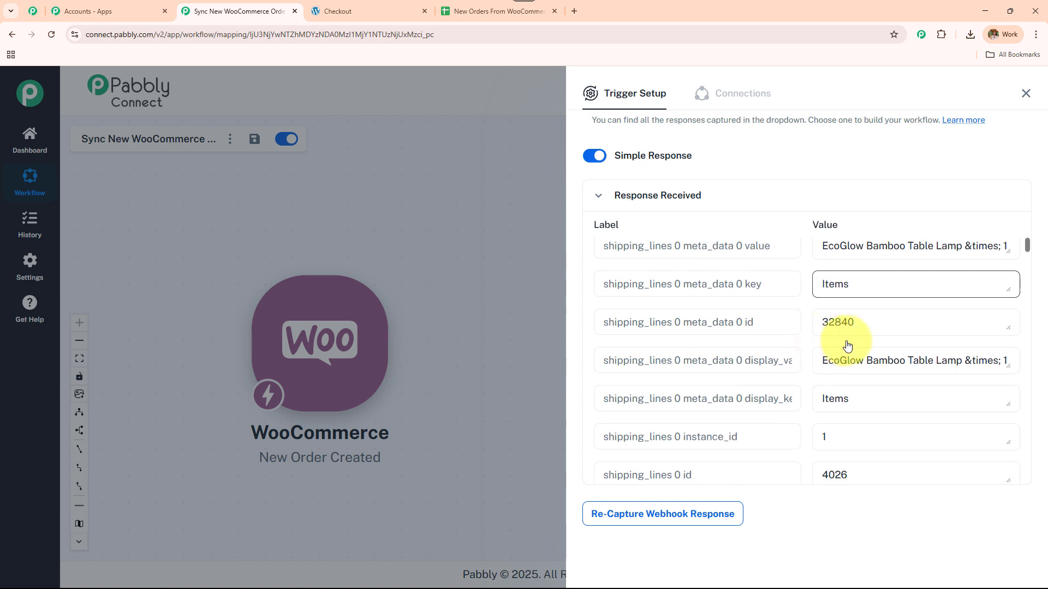
scroll(829, 344, down, 10)
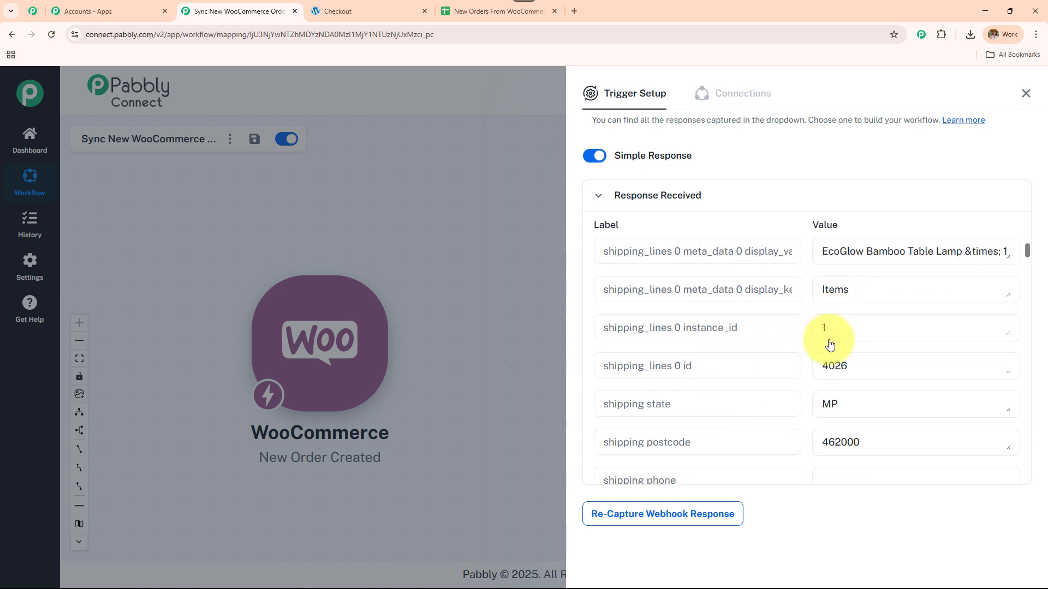
scroll(846, 300, up, 1)
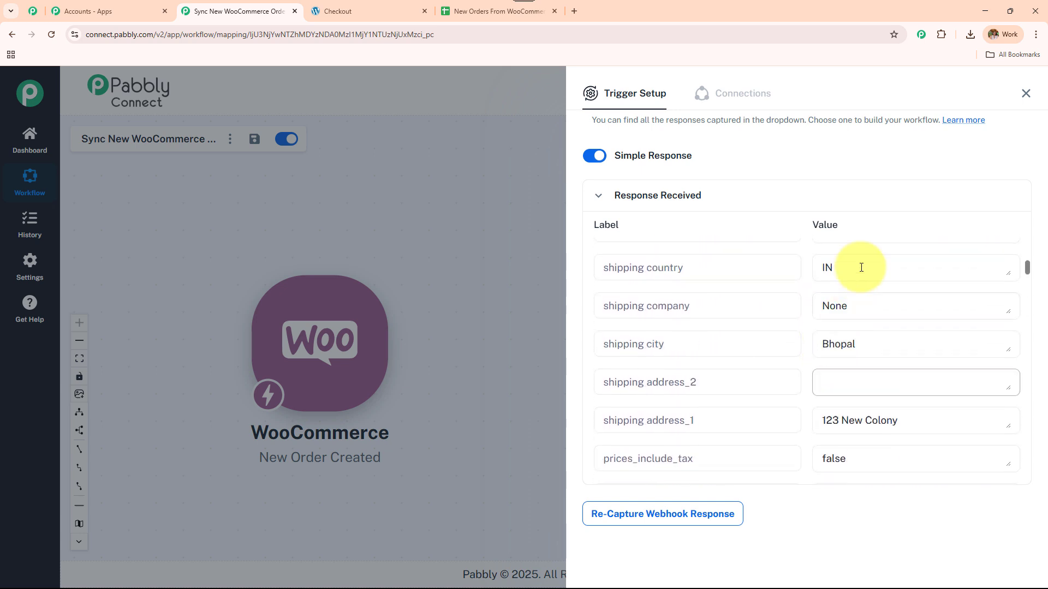
scroll(856, 415, down, 4)
scroll(856, 411, down, 3)
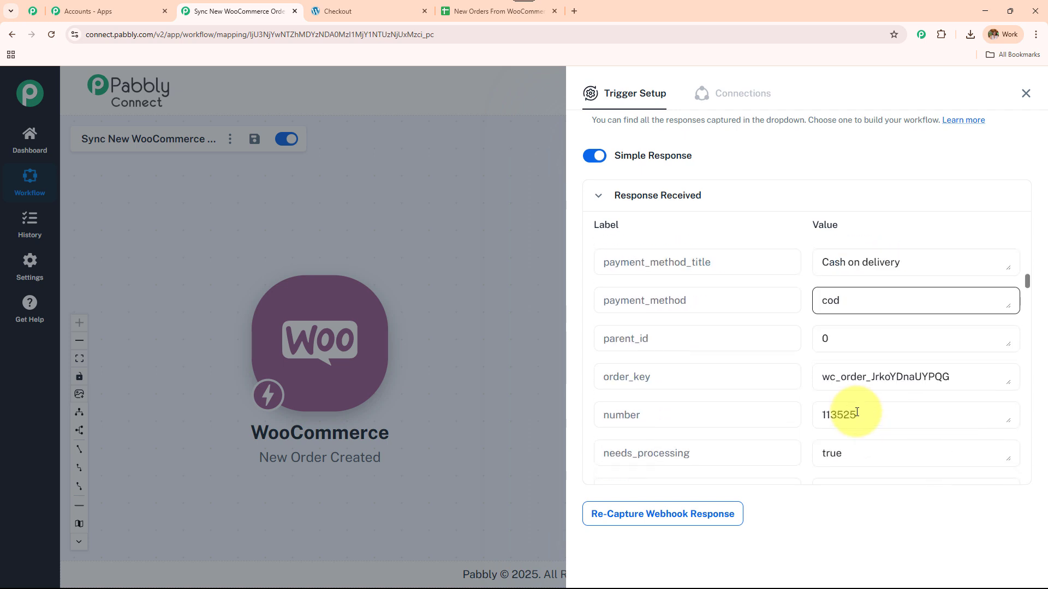
scroll(857, 412, down, 14)
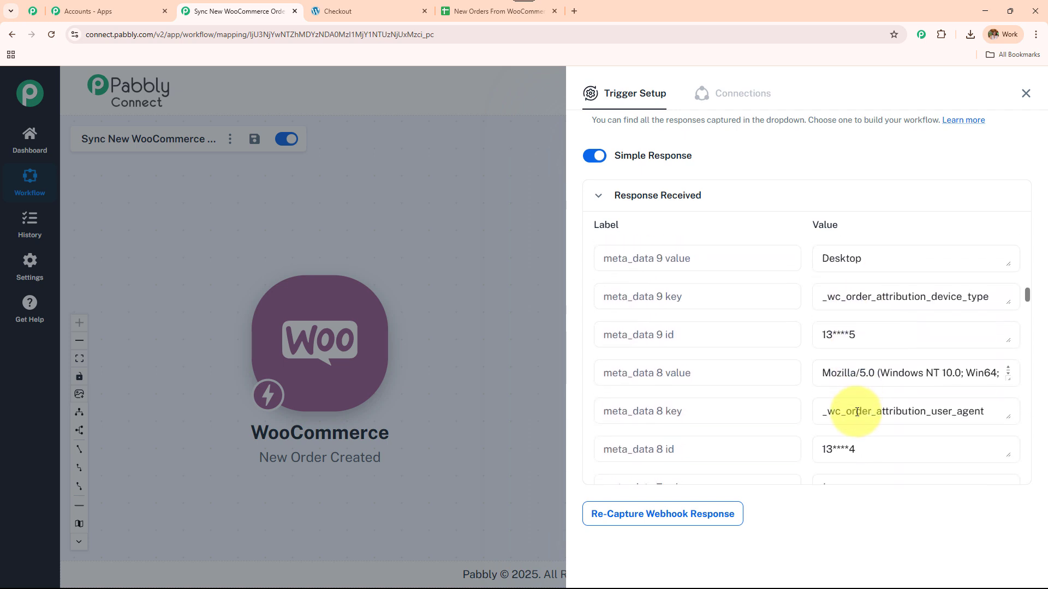
scroll(857, 412, down, 10)
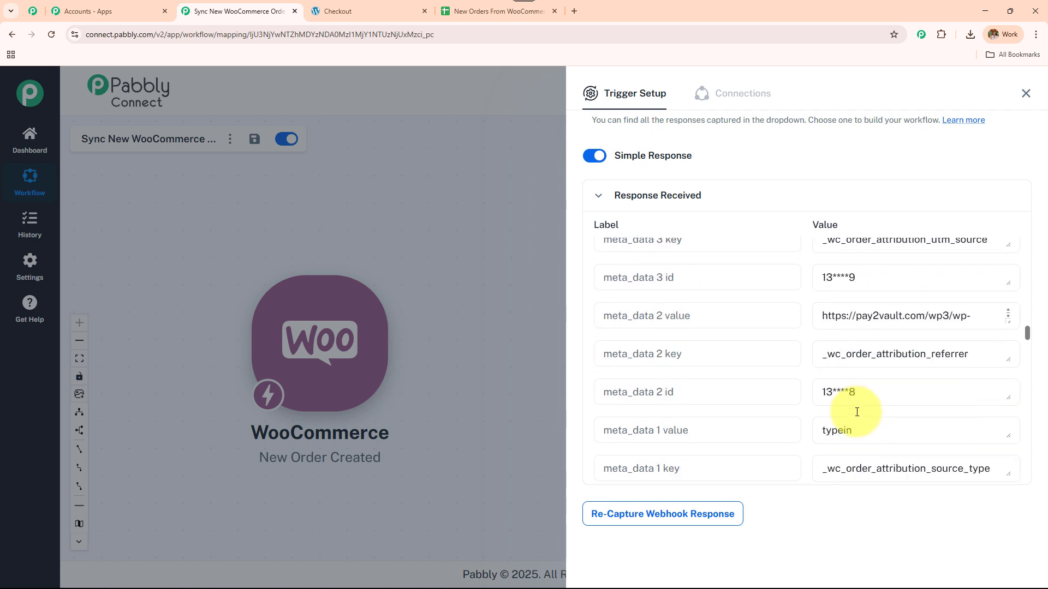
scroll(857, 412, down, 12)
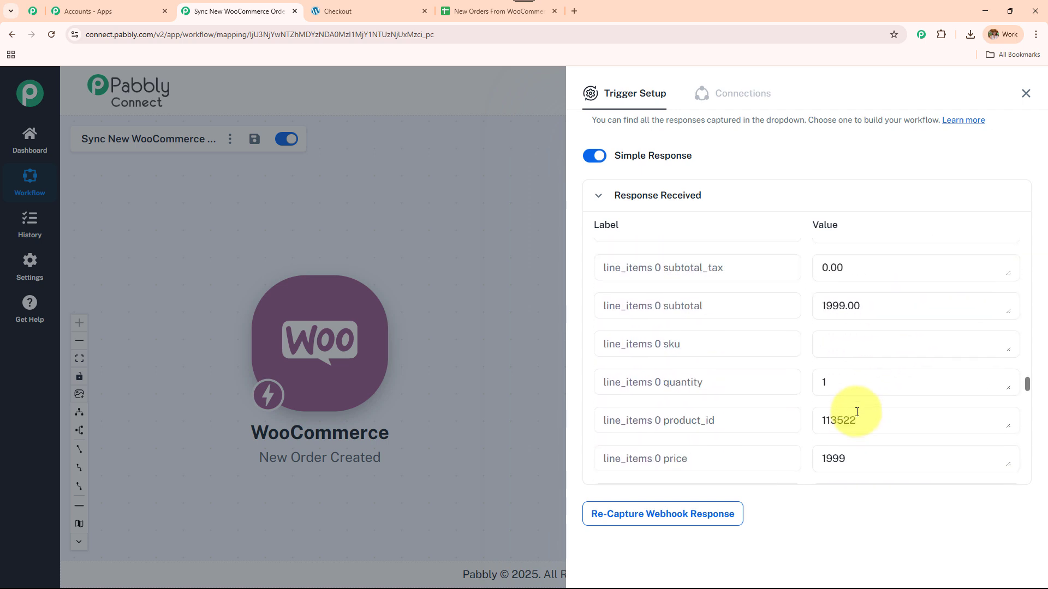
scroll(857, 412, down, 15)
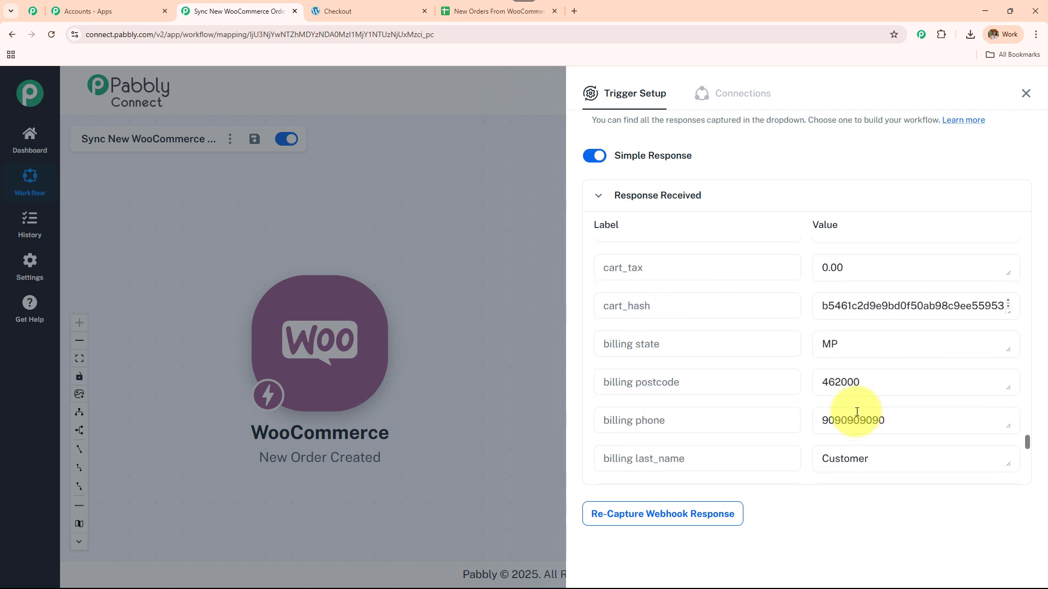
scroll(857, 412, down, 10)
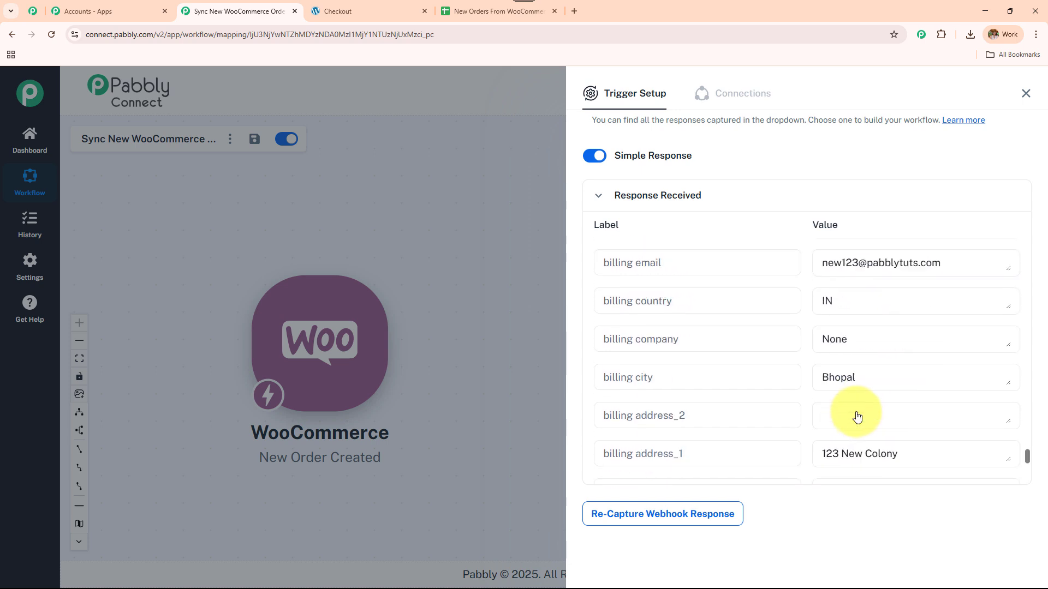
scroll(856, 414, down, 5)
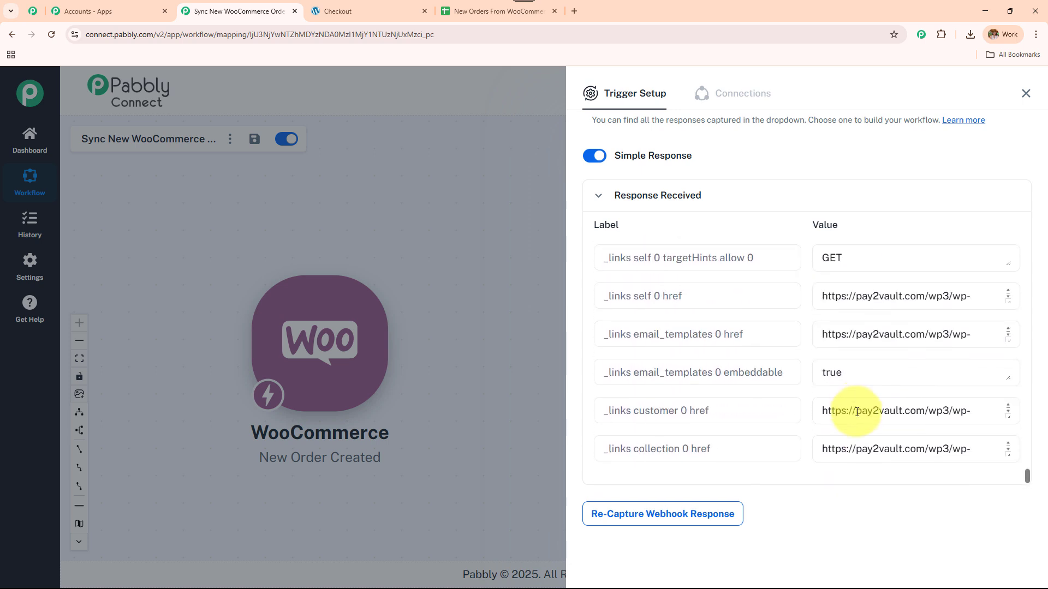
Step: Close the Trigger Setup panel and revisit the ₹1,999.00 order confirmation page
scroll(857, 412, up, 5)
scroll(855, 404, up, 20)
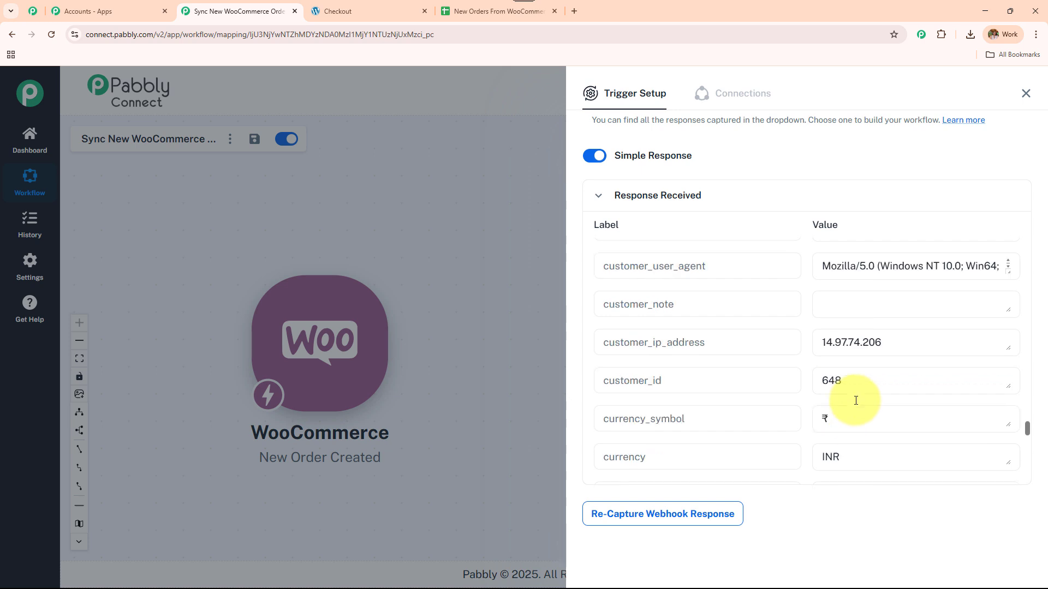
scroll(855, 404, up, 3)
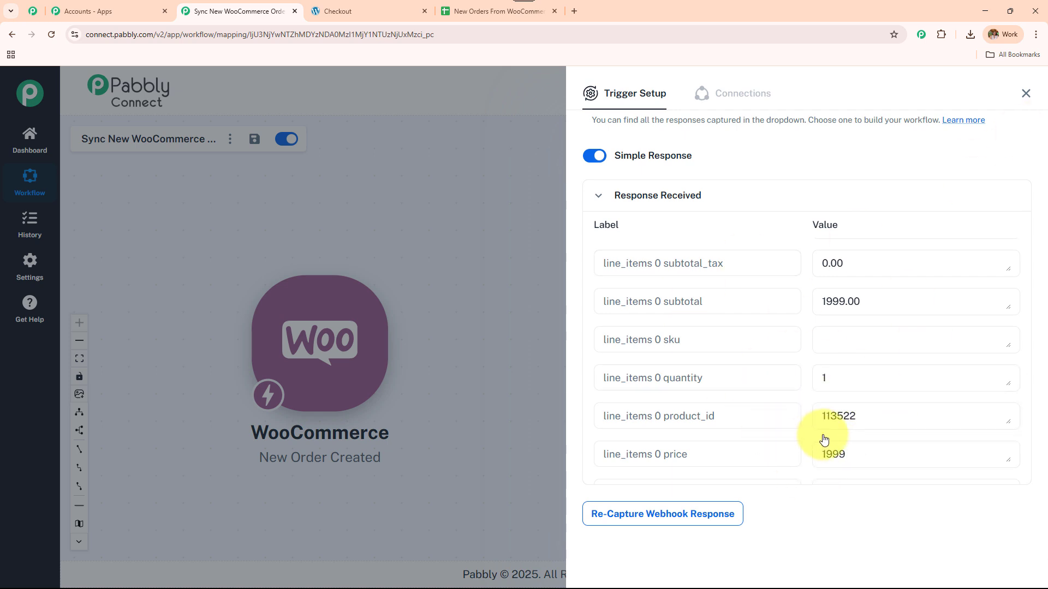
click(1025, 94)
click(345, 7)
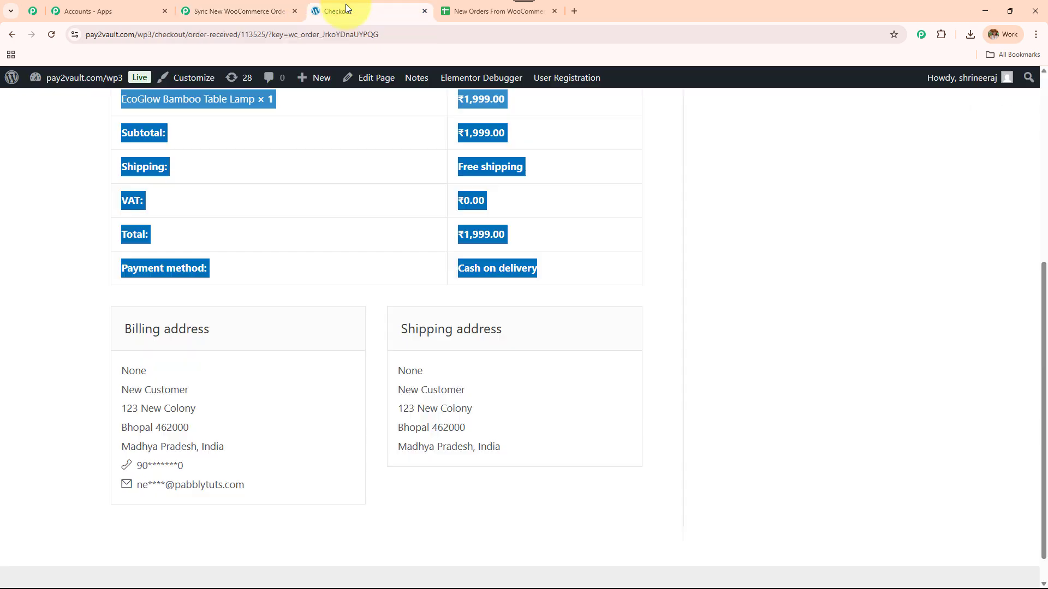
Step: Back on the workflow, move the WooCommerce trigger up and add an action step after it
click(219, 7)
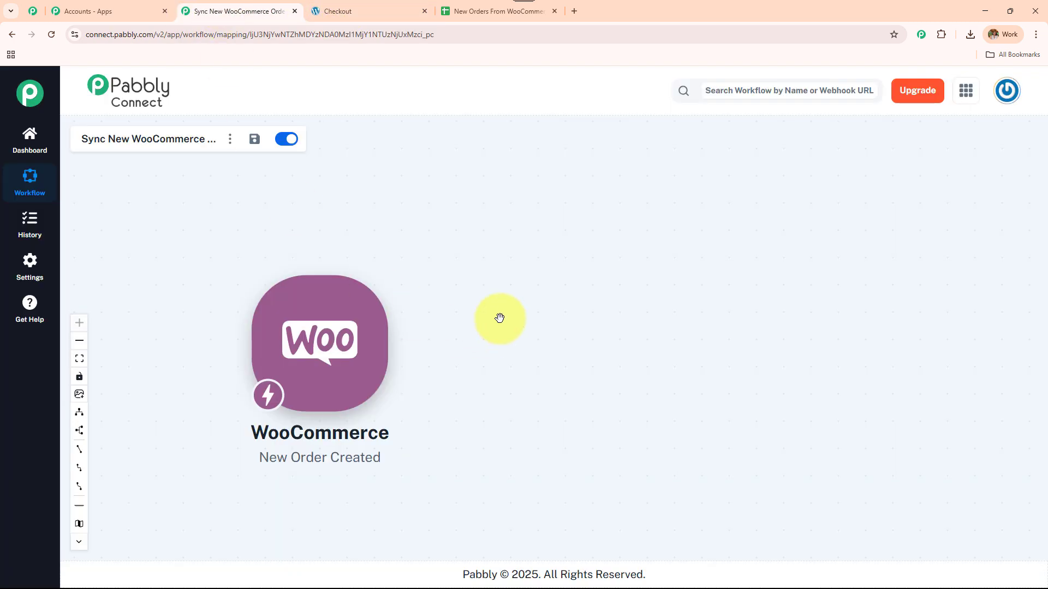
drag(349, 333, 360, 289)
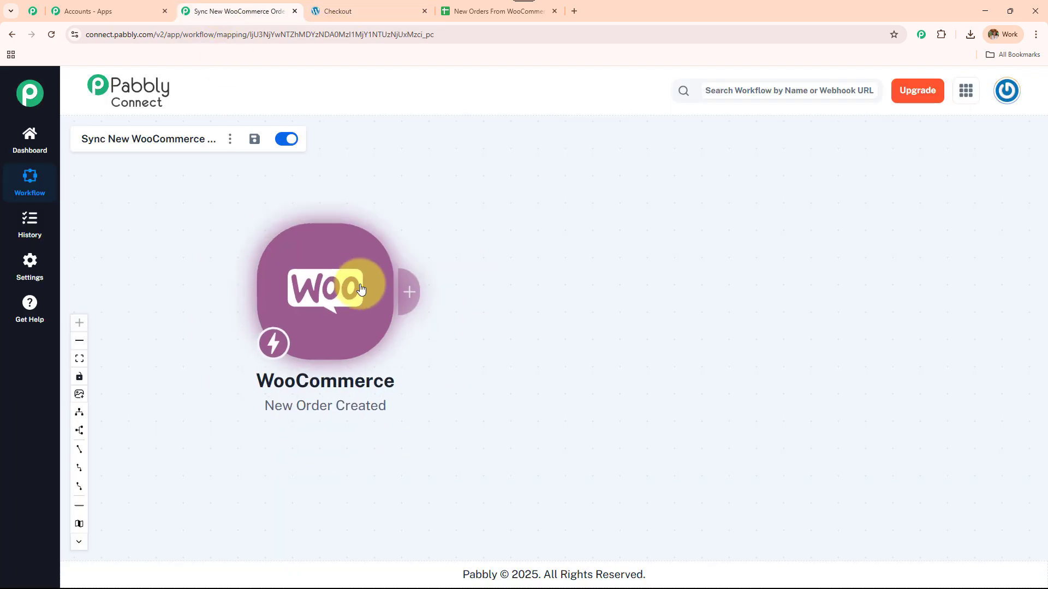
click(404, 287)
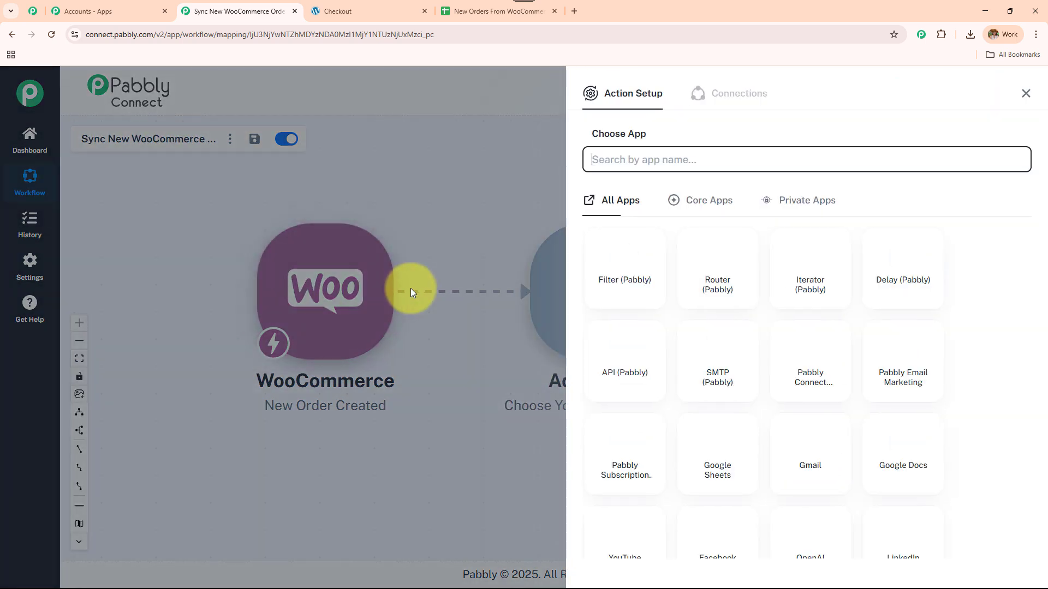
Step: Make the action Google Sheets with the Add New Row event and begin connecting an account
click(647, 167)
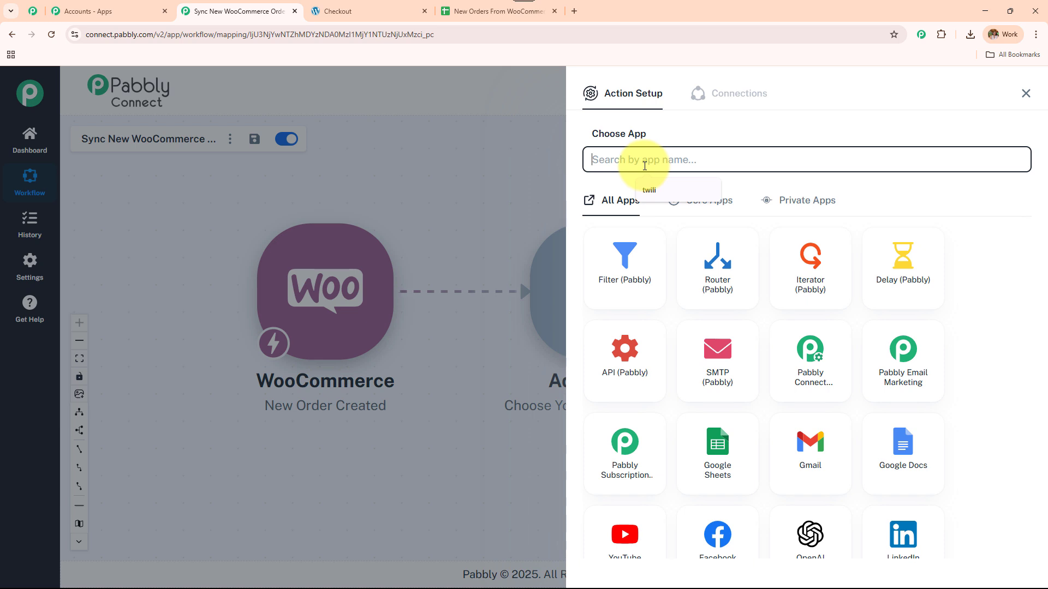
text(Sheets)
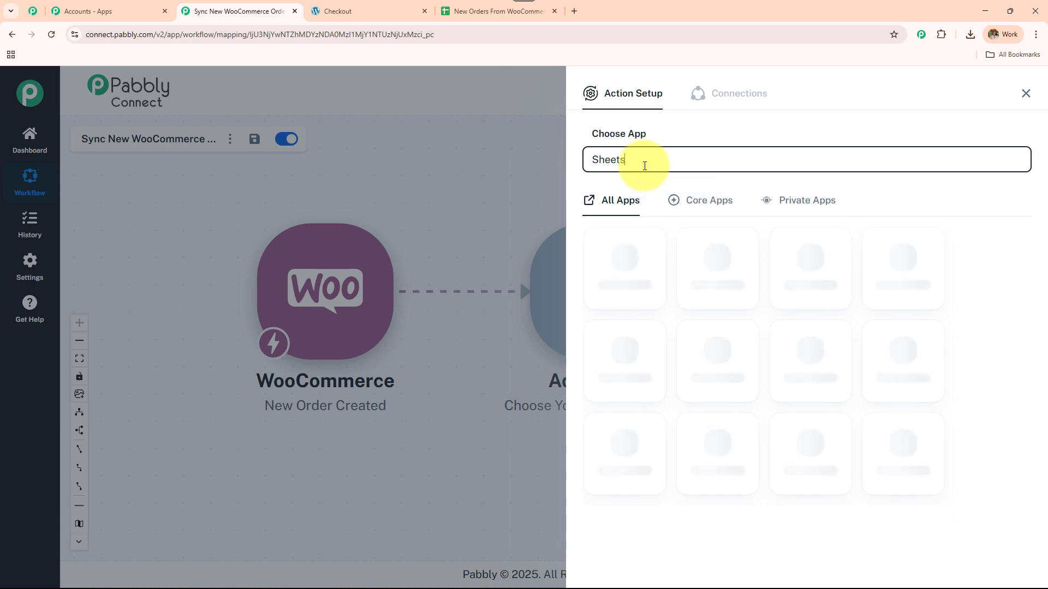
click(654, 284)
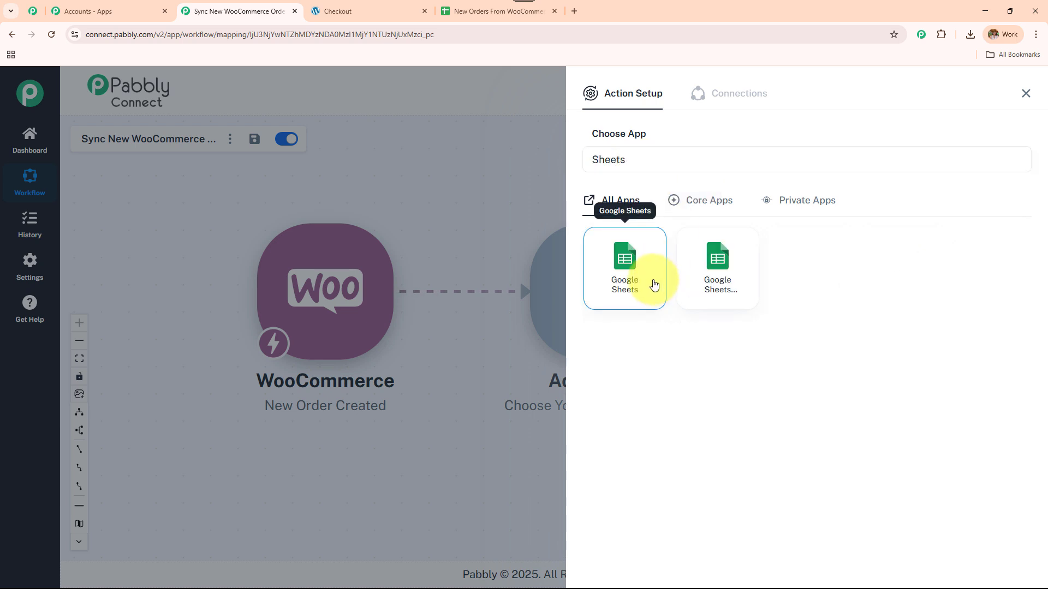
click(664, 227)
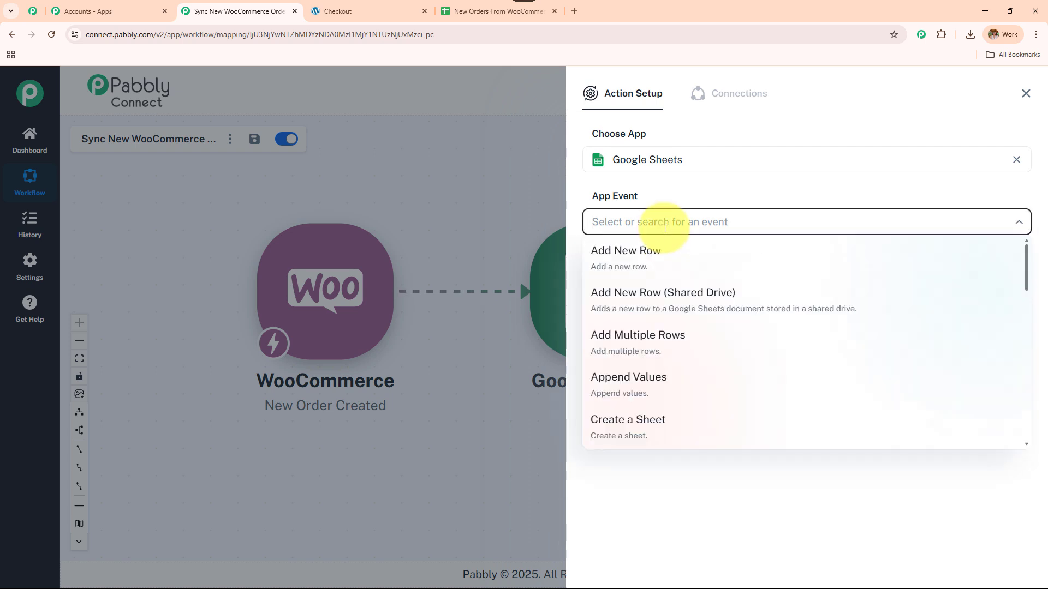
click(675, 264)
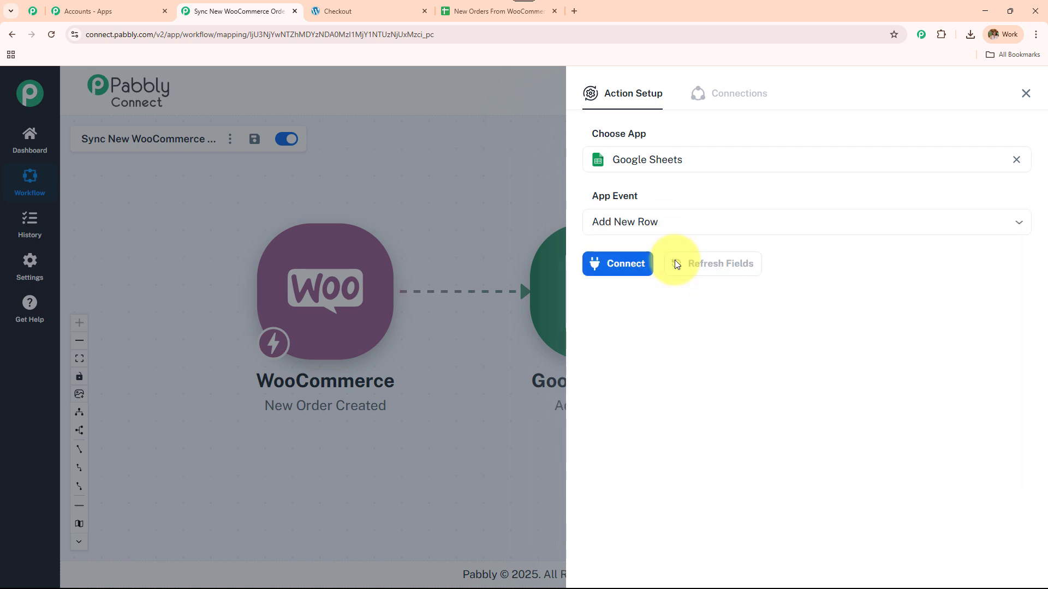
click(605, 263)
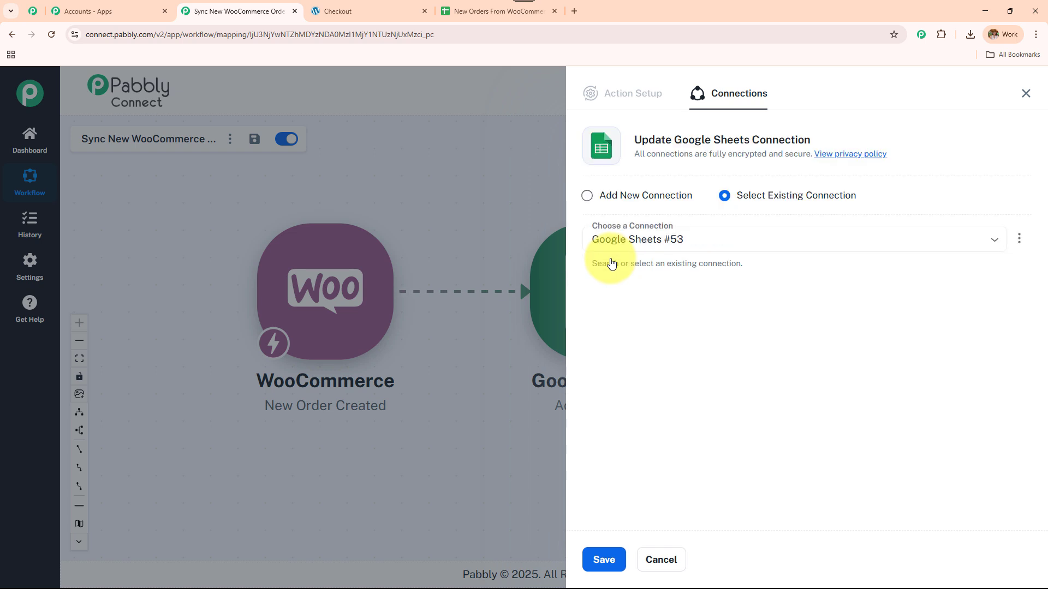
Step: Create a new Google Sheets connection by signing in with Google and allowing access
click(586, 195)
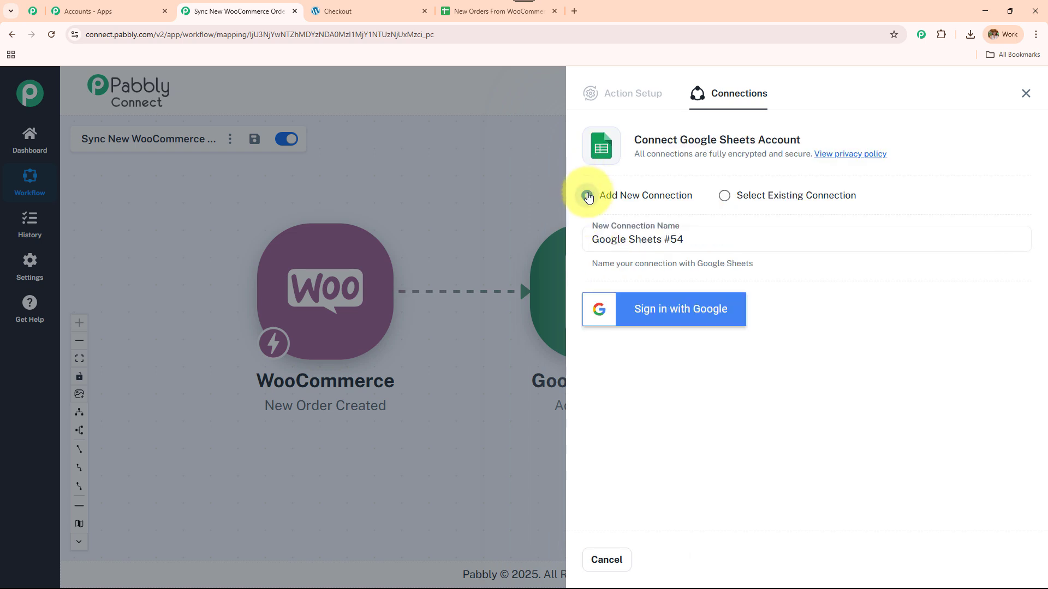
click(675, 311)
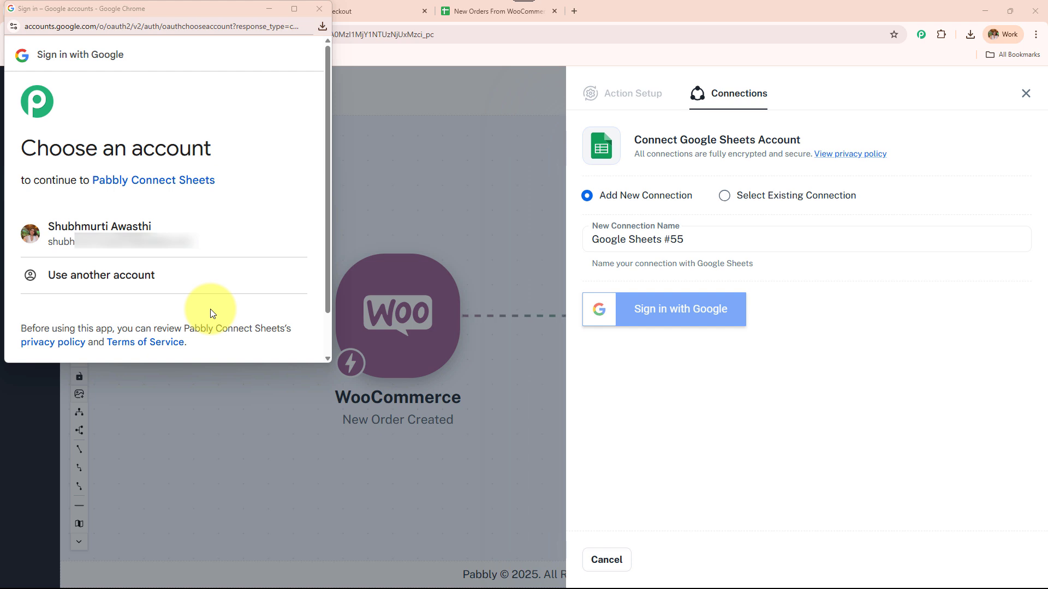
click(220, 236)
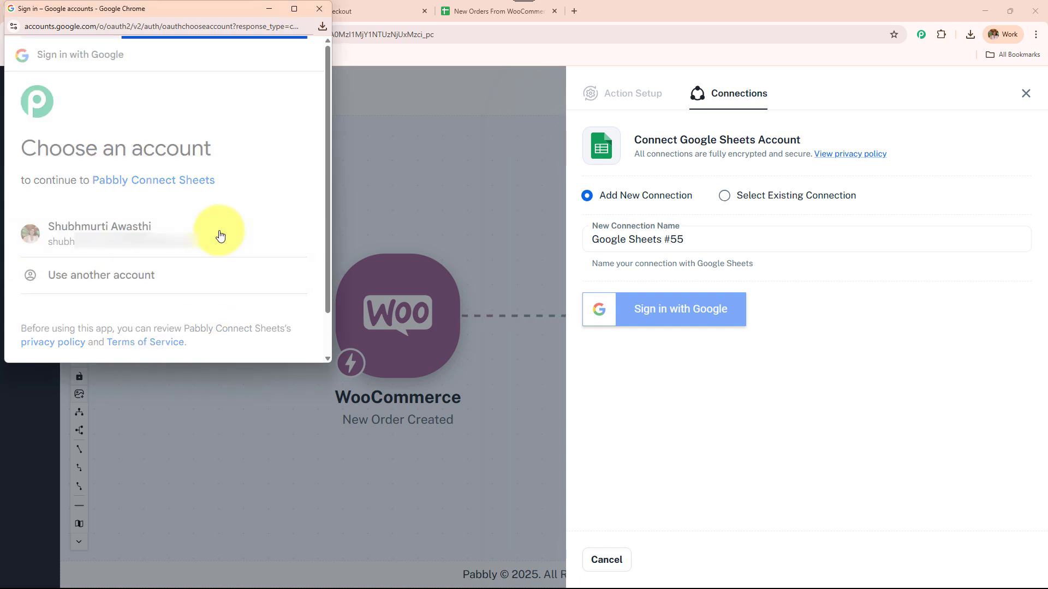
click(227, 301)
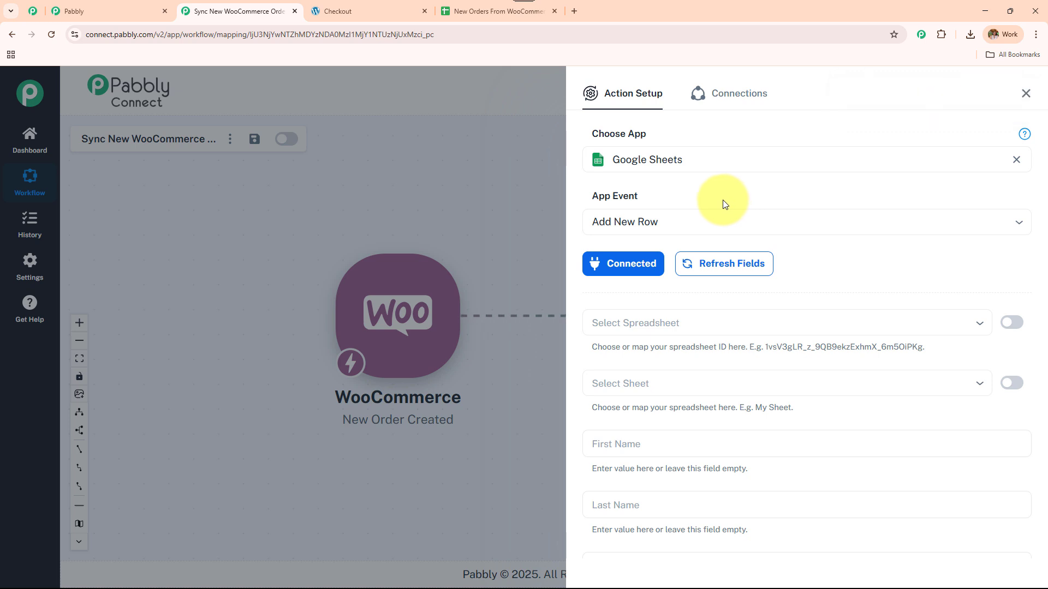
Step: Select the New Orders From WooCommerce spreadsheet so Sheet1 fills in
scroll(716, 234, down, 10)
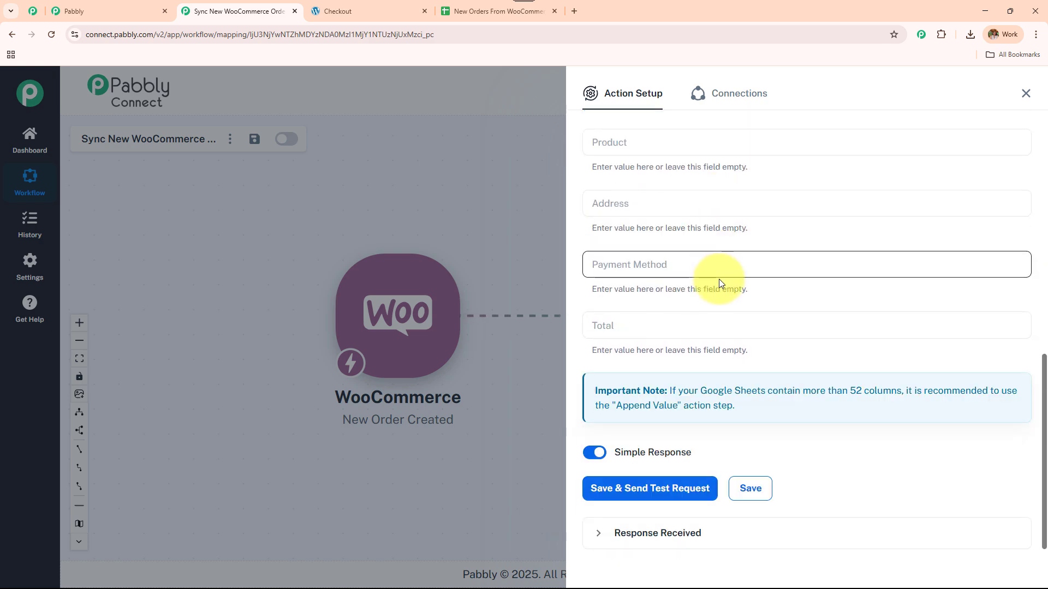
scroll(719, 279, up, 10)
click(706, 330)
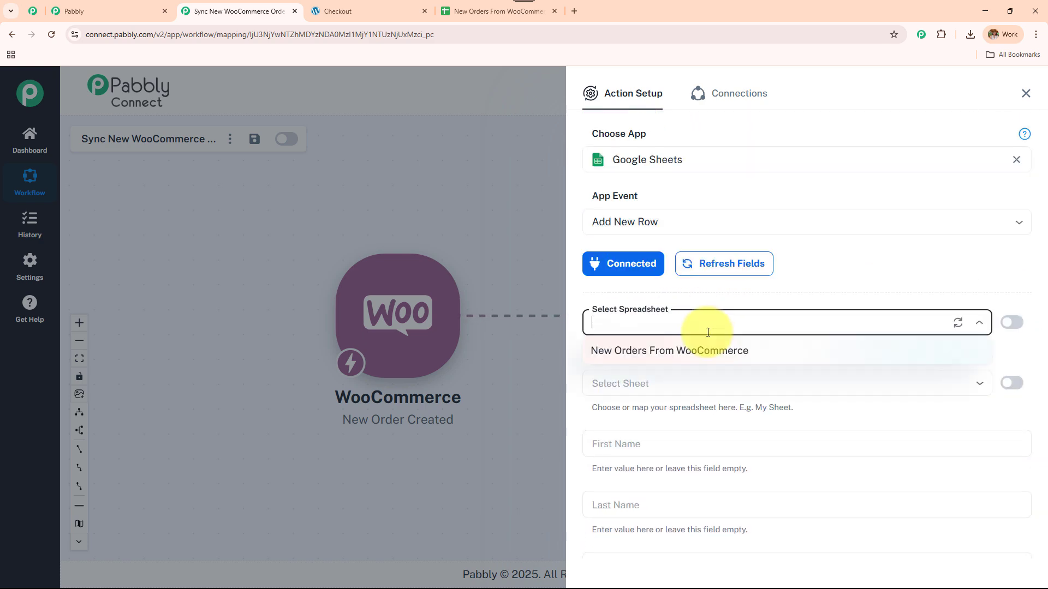
click(464, 11)
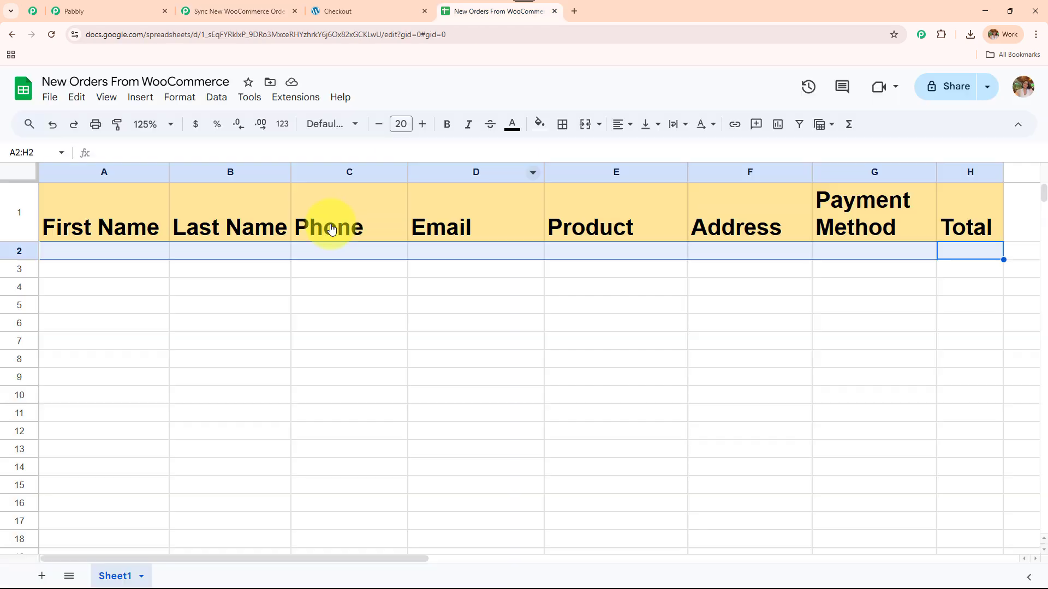
click(451, 332)
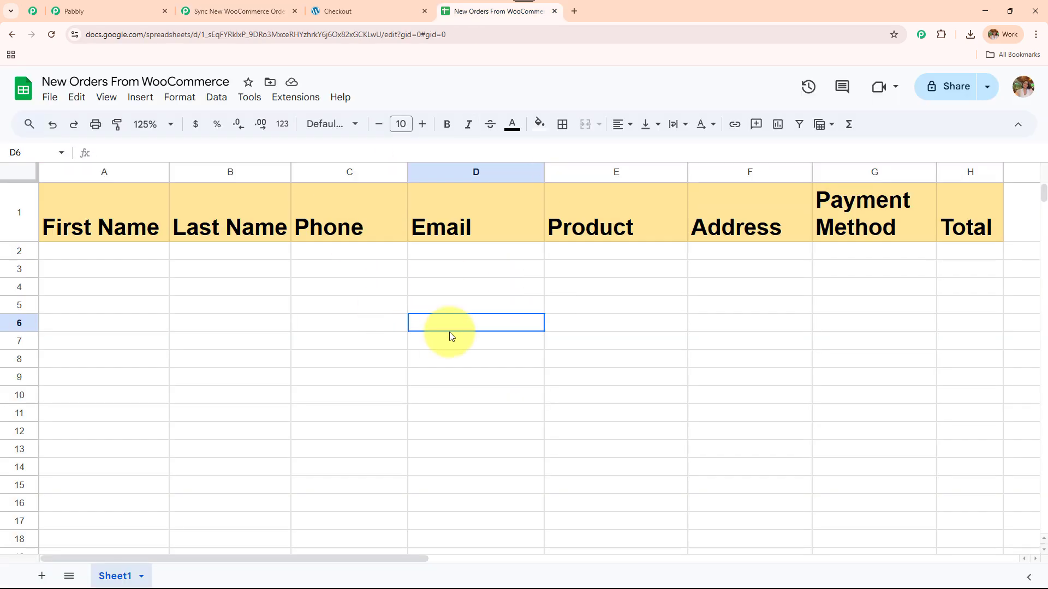
click(207, 11)
click(657, 320)
click(673, 352)
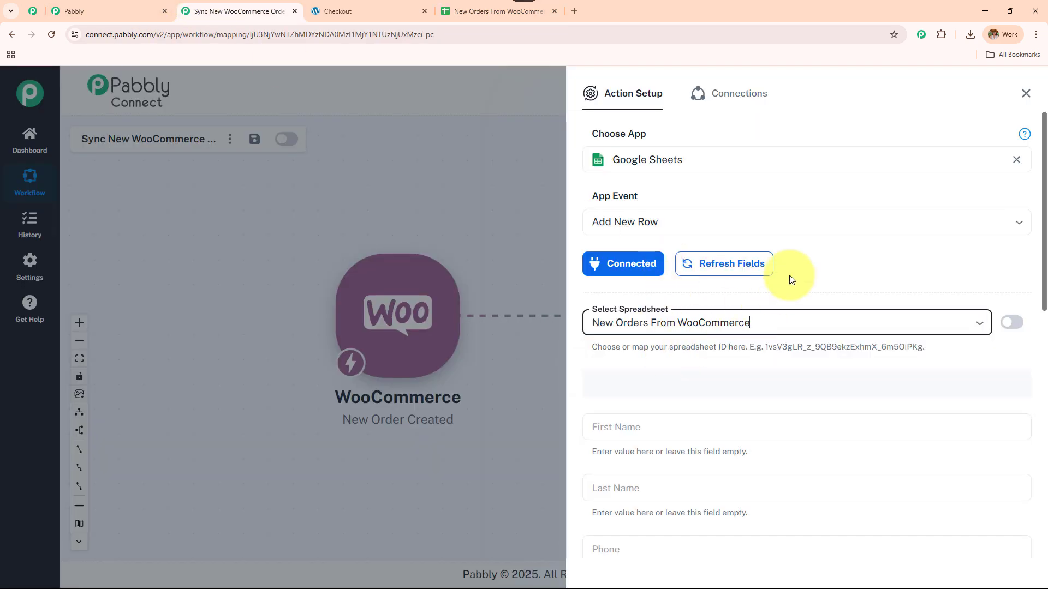
Step: Compare the action's column fields with the spreadsheet headings, then view the order confirmation page
scroll(833, 241, down, 2)
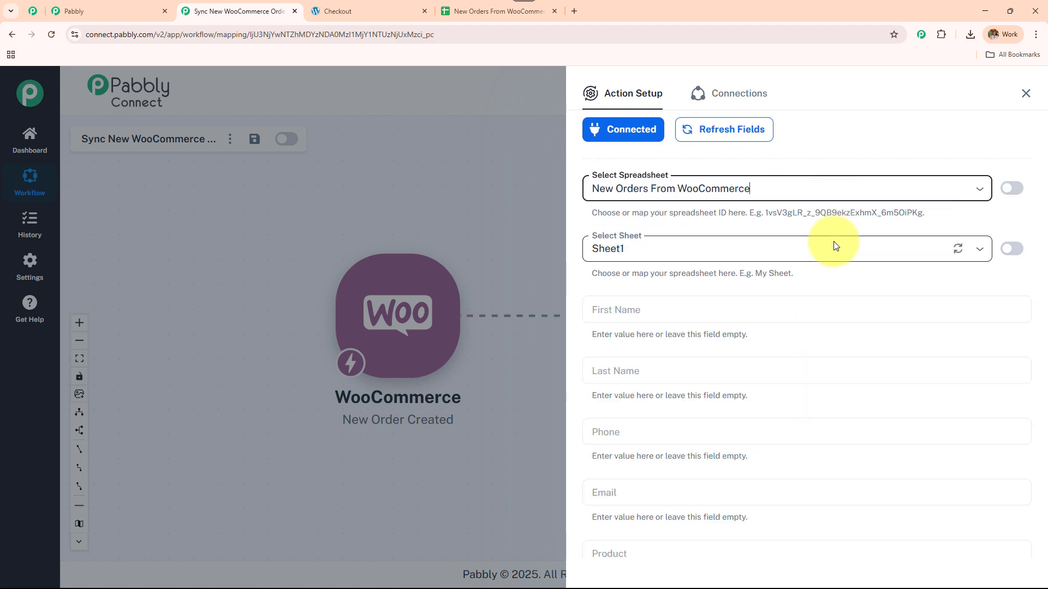
scroll(758, 246, down, 2)
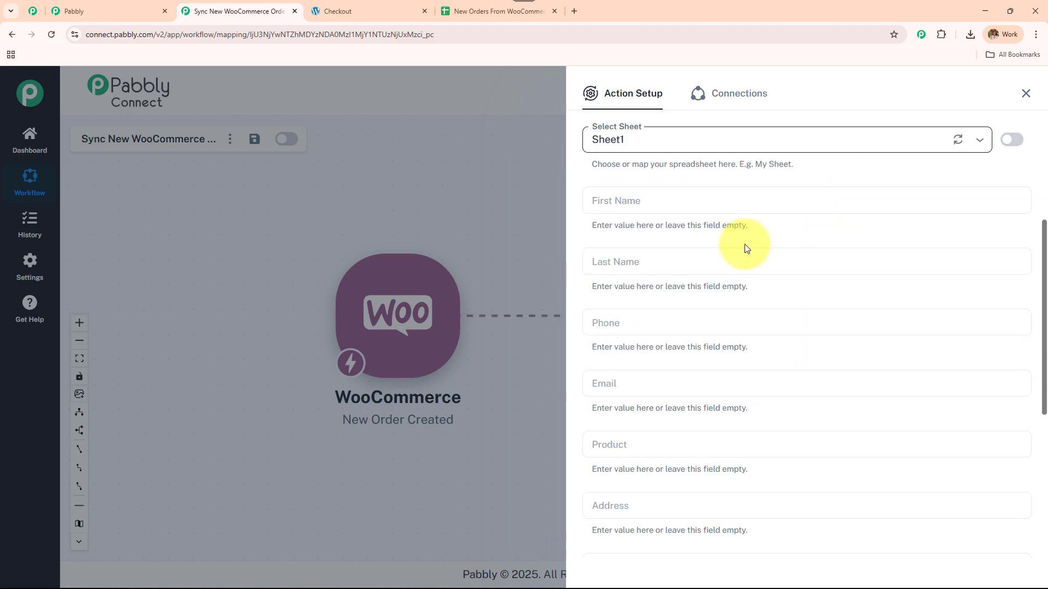
click(459, 7)
click(247, 5)
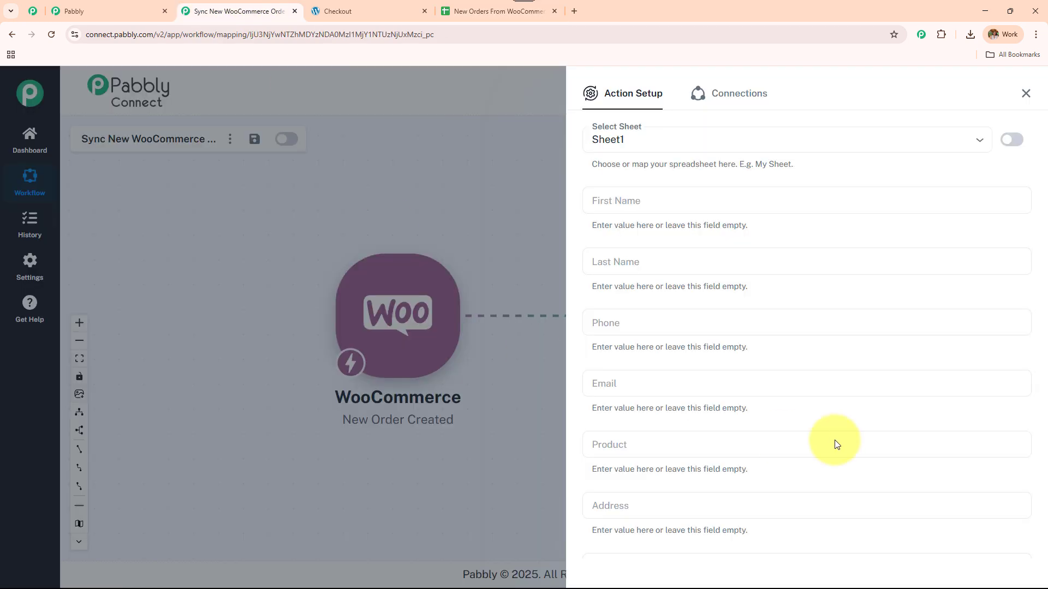
scroll(832, 431, down, 2)
scroll(825, 412, up, 2)
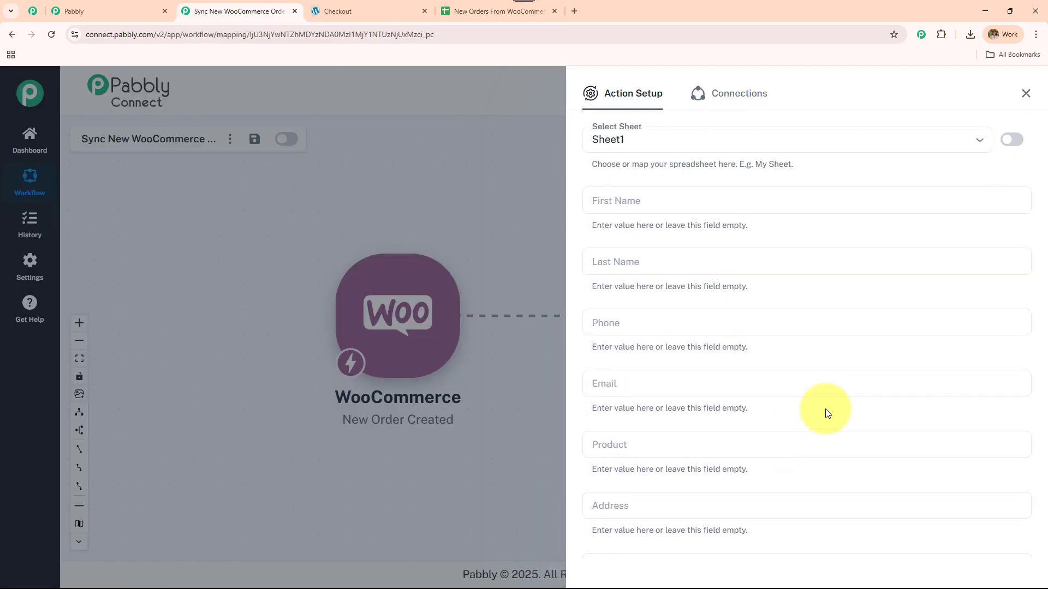
scroll(823, 411, down, 3)
click(520, 12)
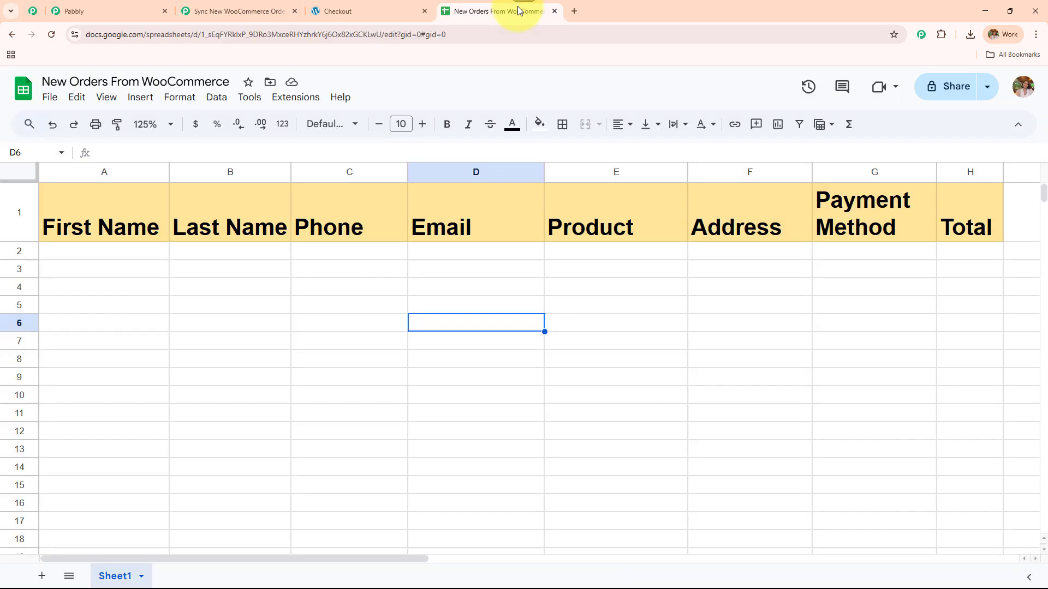
click(240, 11)
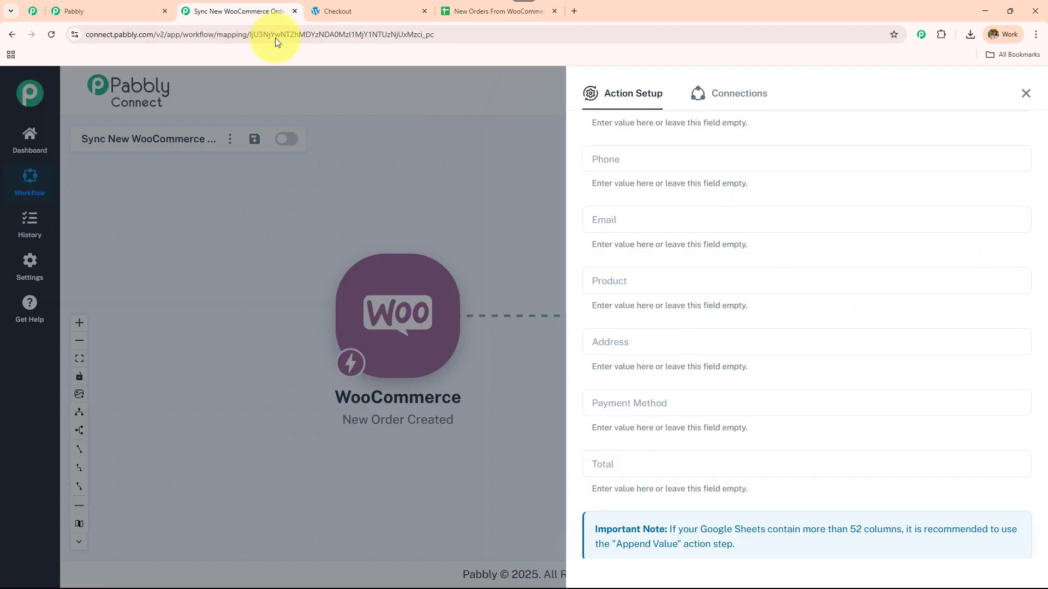
scroll(696, 347, up, 4)
scroll(695, 347, up, 2)
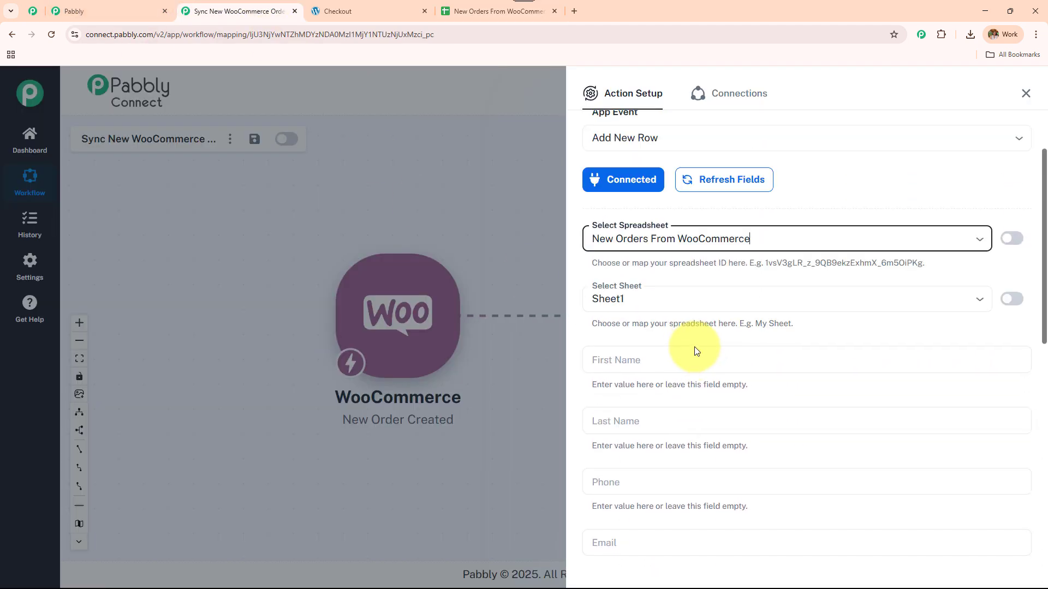
scroll(695, 347, down, 3)
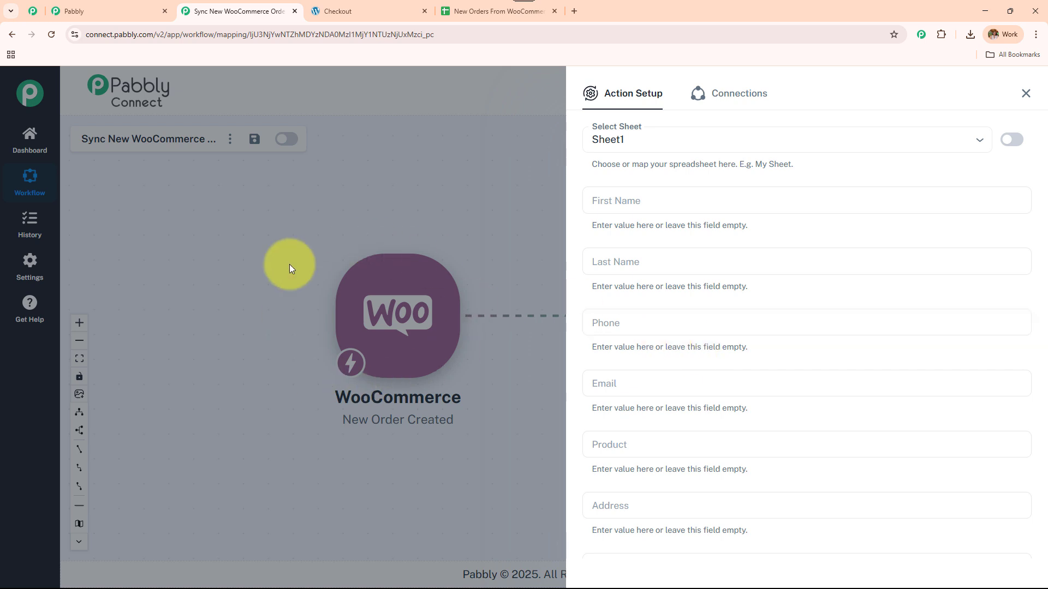
click(409, 9)
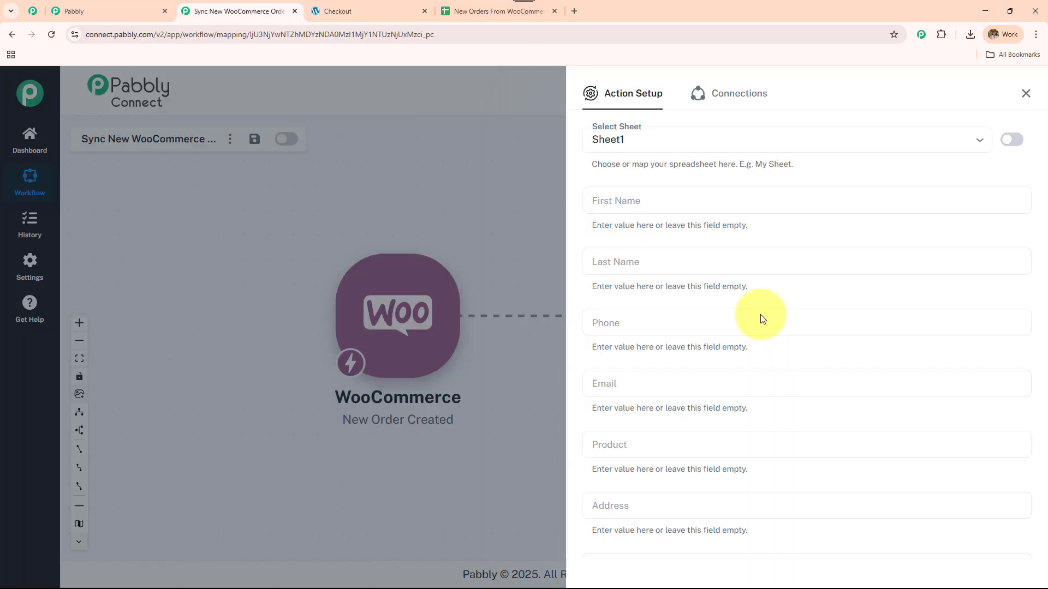
Step: Map shipping first_name into First Name and shipping last_name into Last Name
click(690, 199)
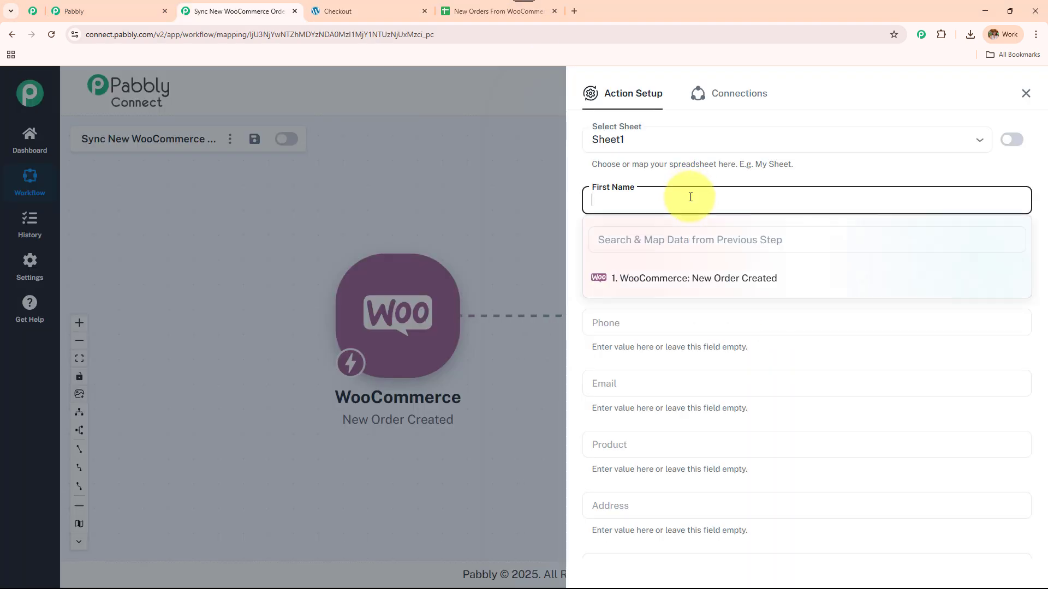
click(729, 290)
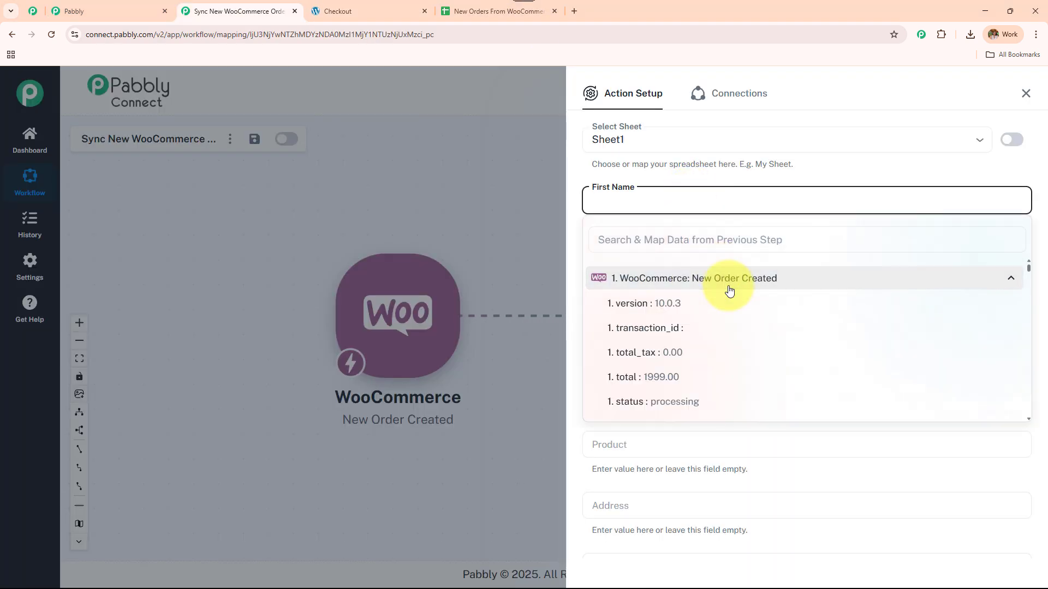
click(679, 244)
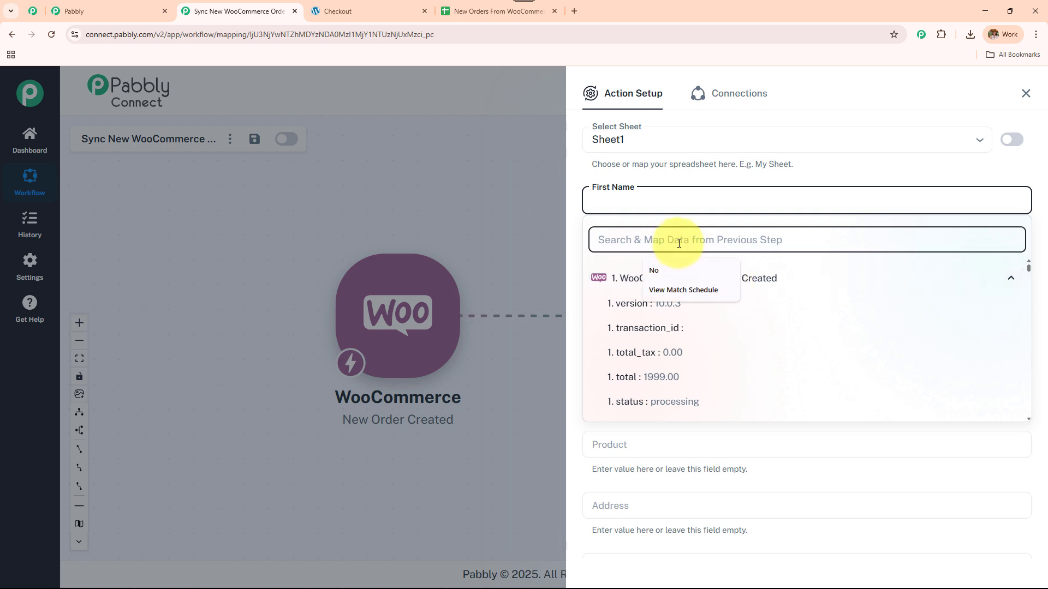
text(new)
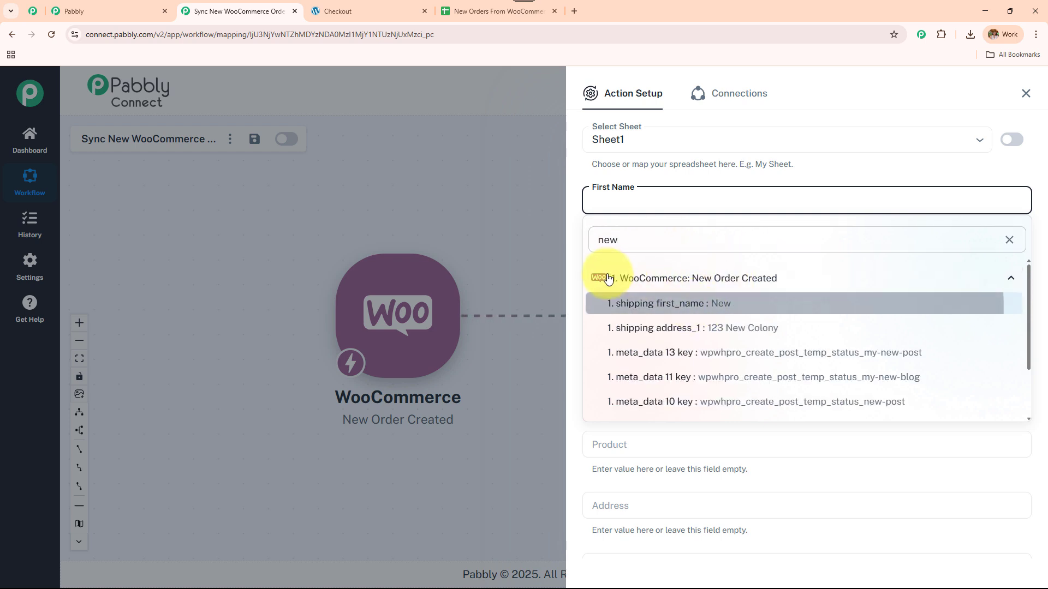
key(Return)
click(623, 264)
click(650, 341)
click(652, 304)
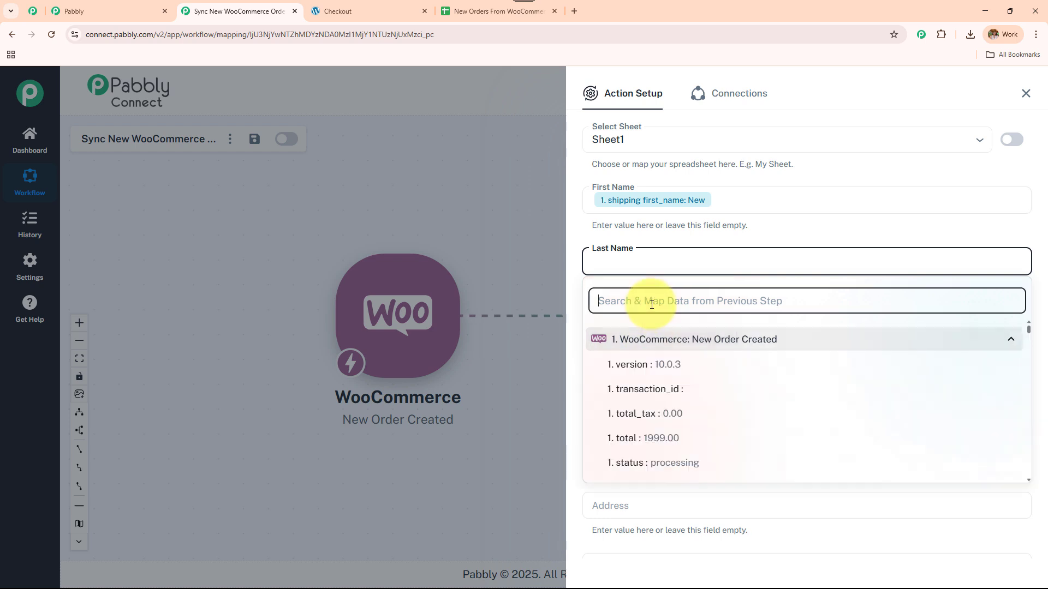
text(cust)
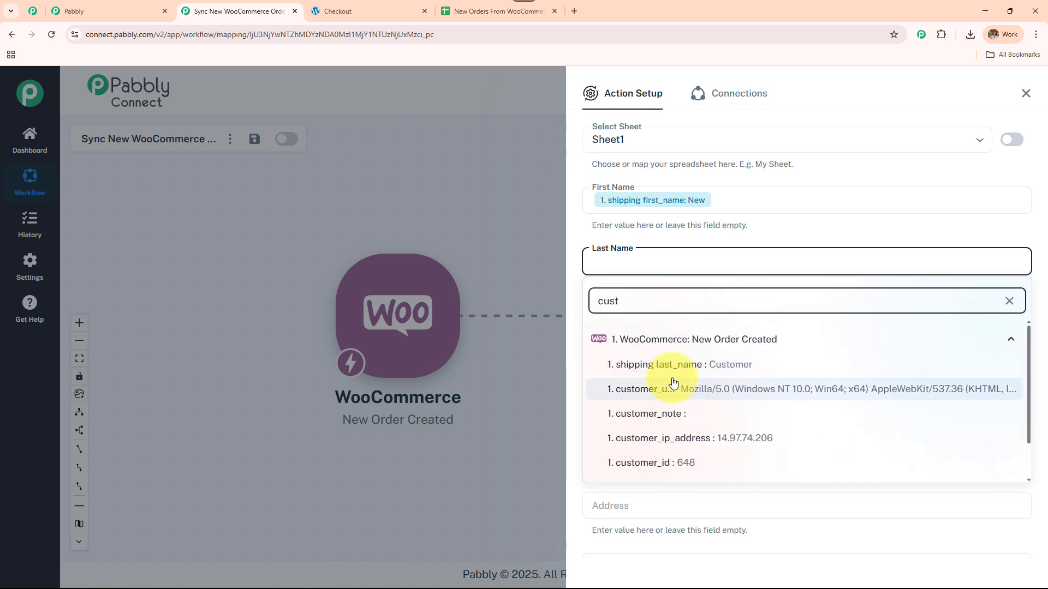
click(671, 365)
Step: Map billing phone into Phone and billing email into Email
click(740, 325)
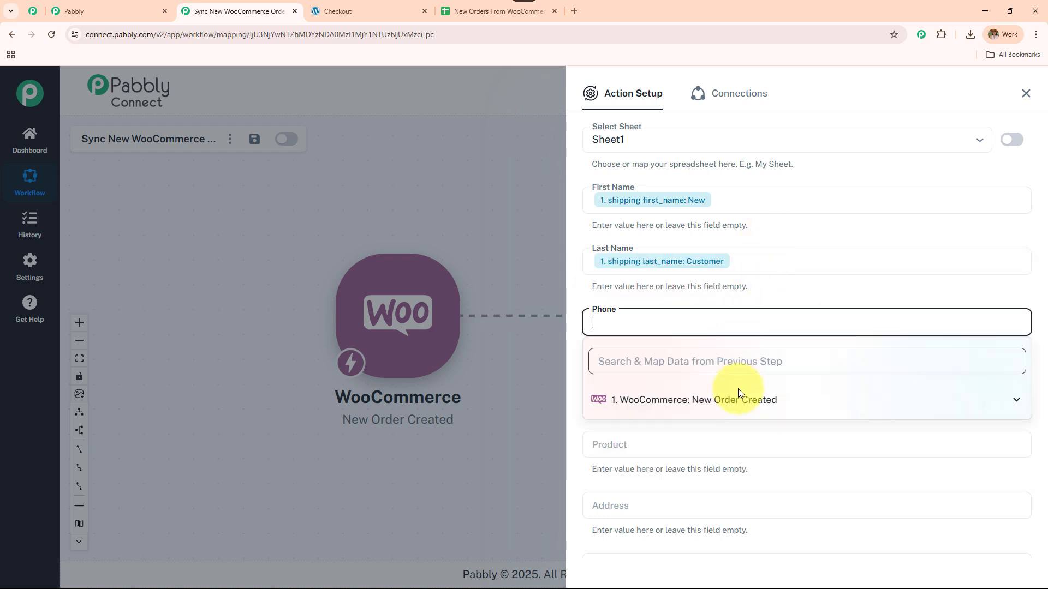
click(742, 395)
text(pho)
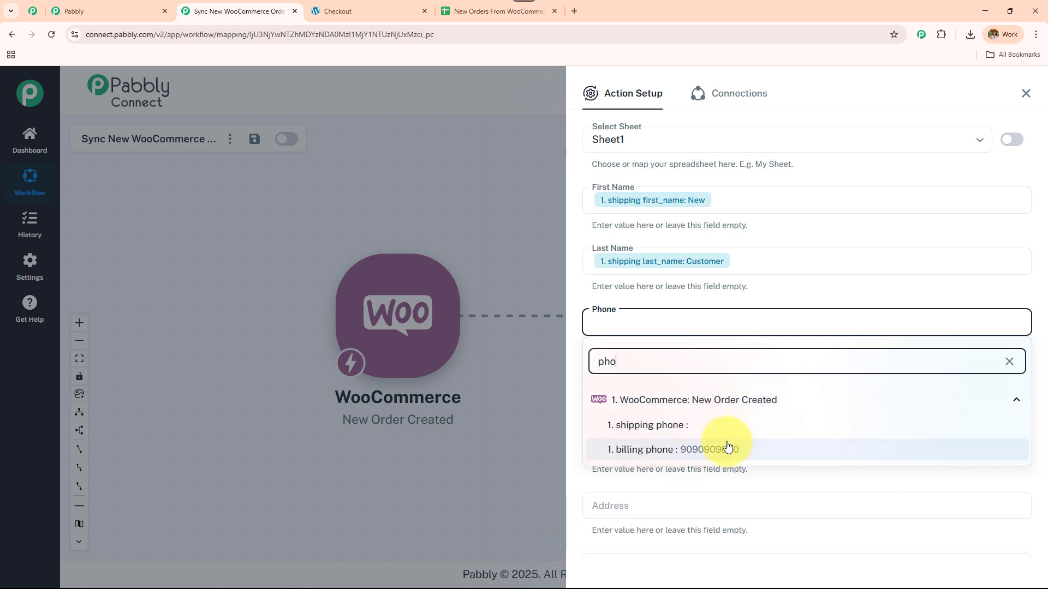
click(727, 448)
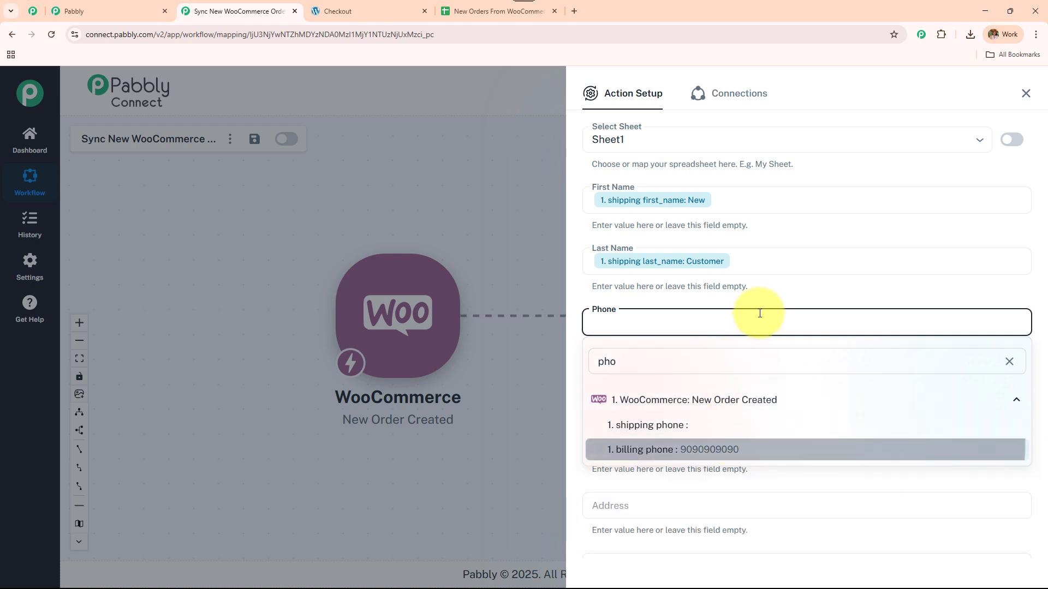
scroll(689, 289, down, 2)
click(671, 286)
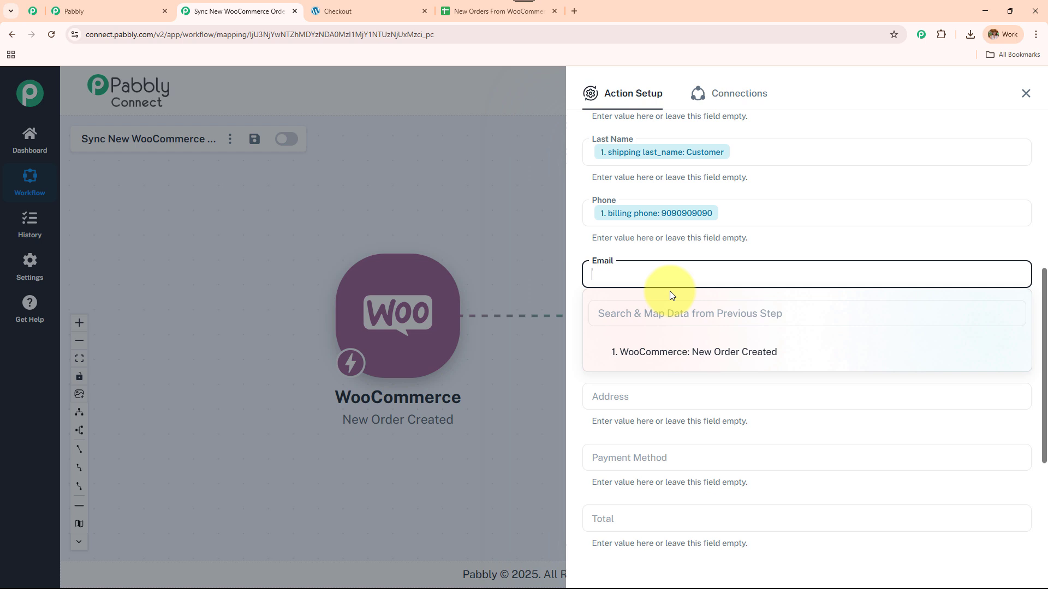
click(662, 355)
click(660, 321)
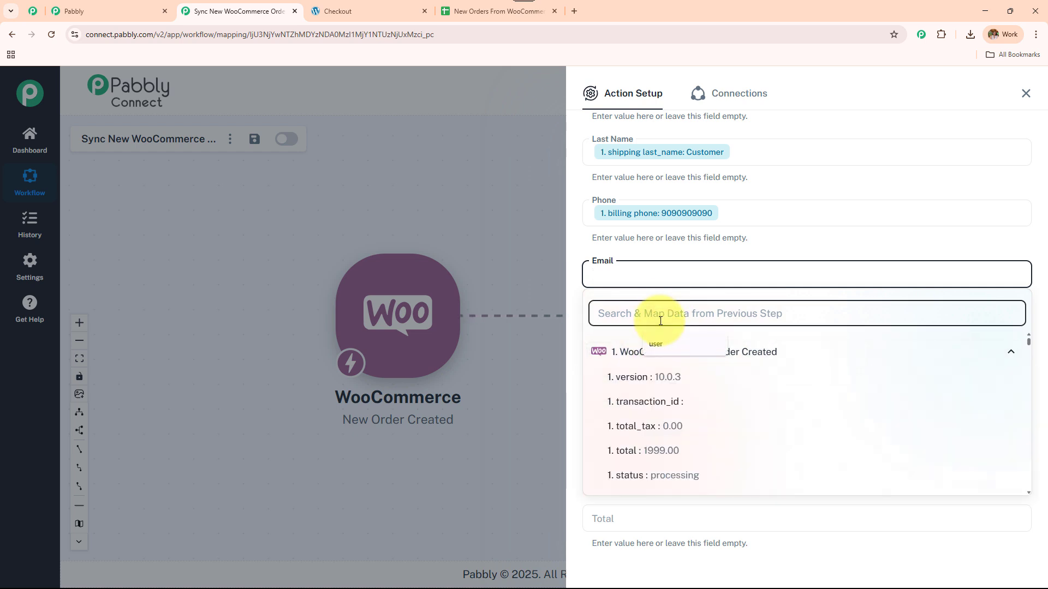
text(nwq)
key(BackSpace)
key(BackSpace)
text(ew)
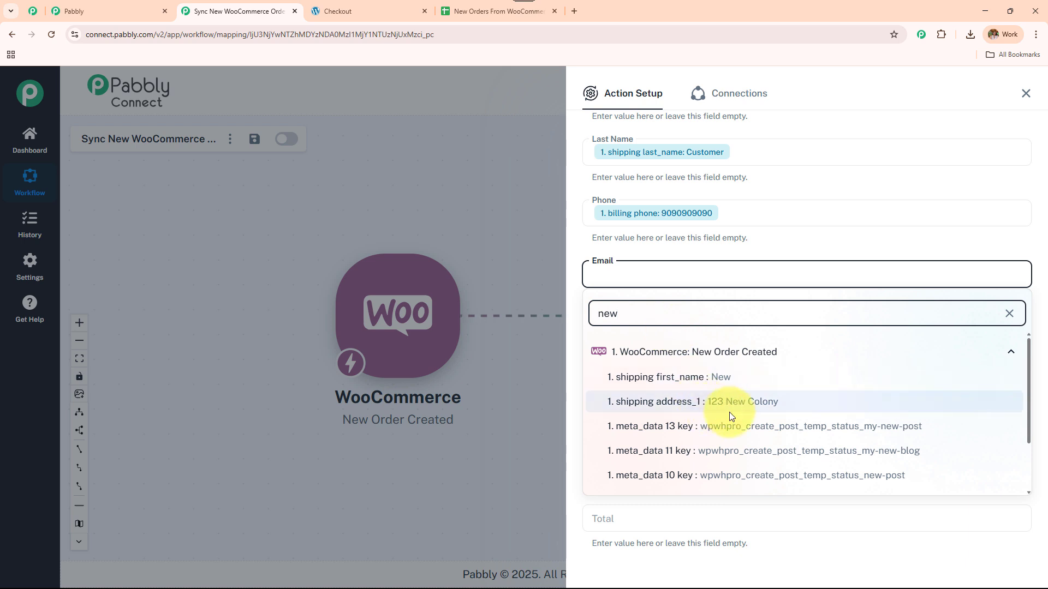
scroll(728, 412, down, 3)
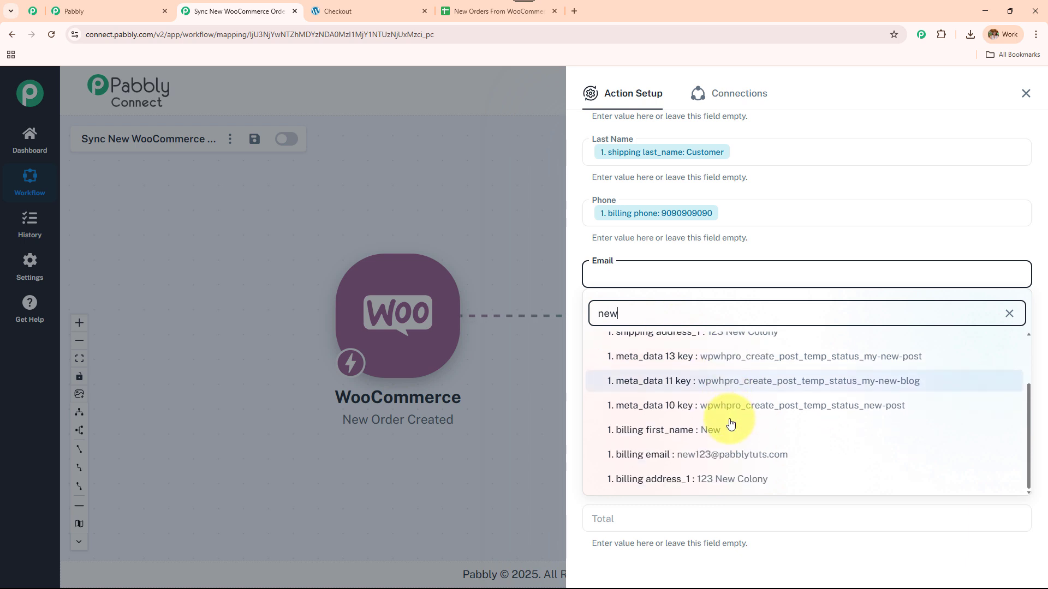
click(725, 455)
scroll(762, 256, down, 3)
Step: Map line_items 0 name into Product and shipping address_1 into Address
click(673, 177)
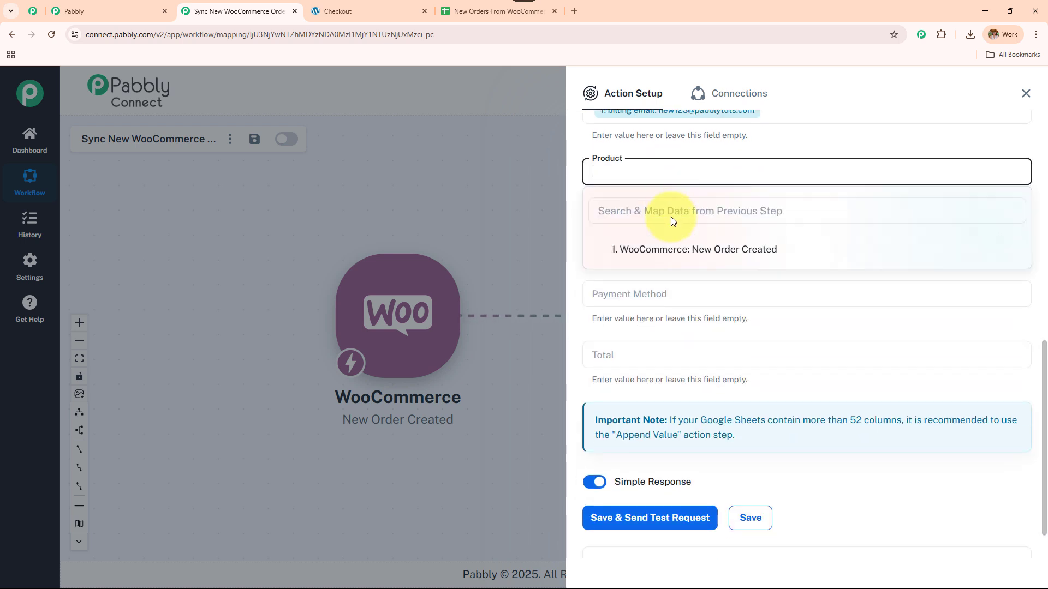
text(eco)
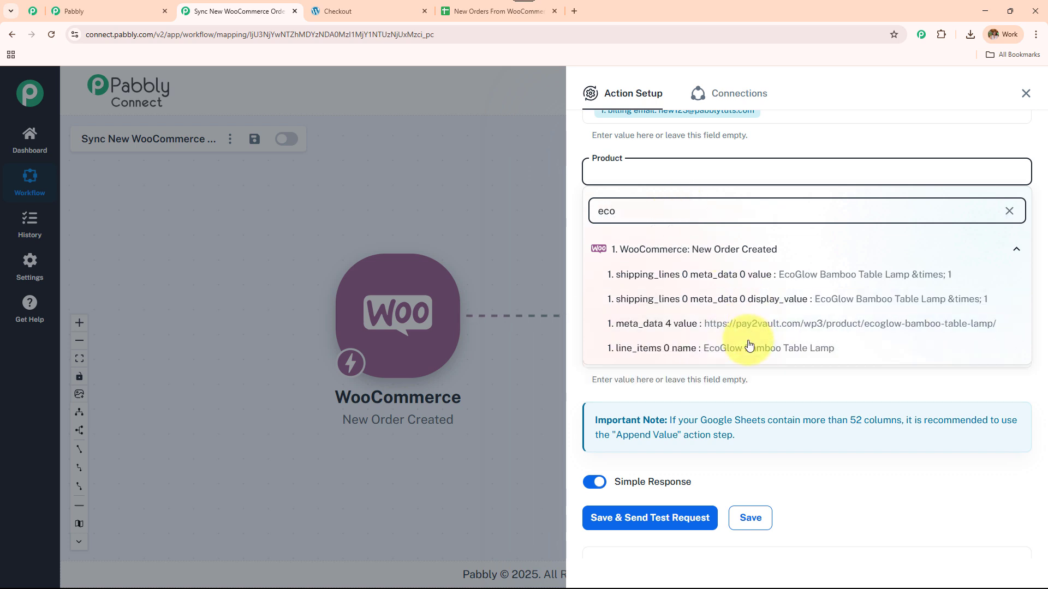
click(683, 348)
click(692, 233)
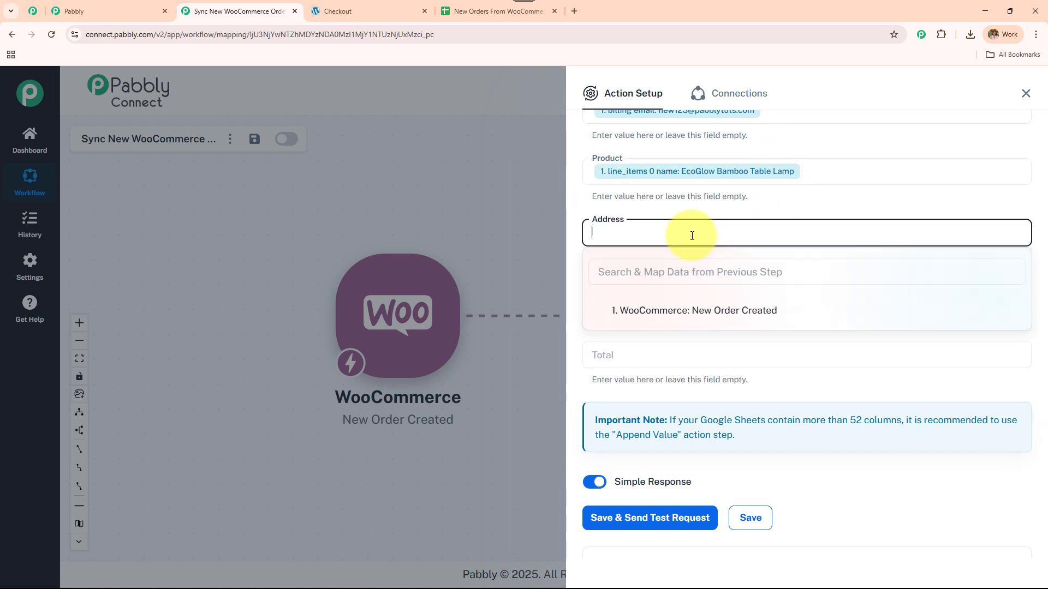
click(699, 310)
text(123)
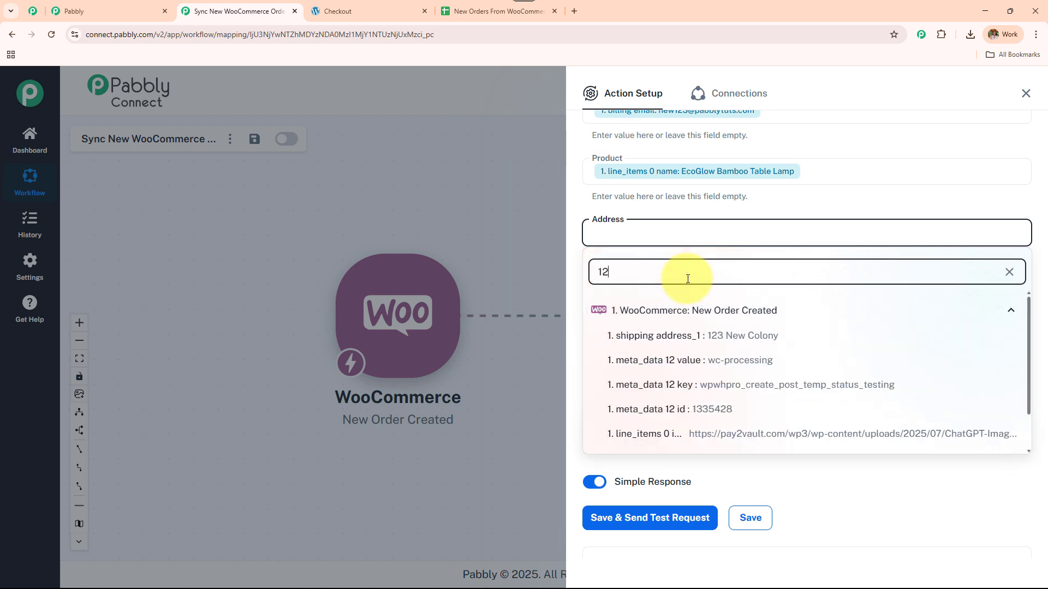
click(716, 335)
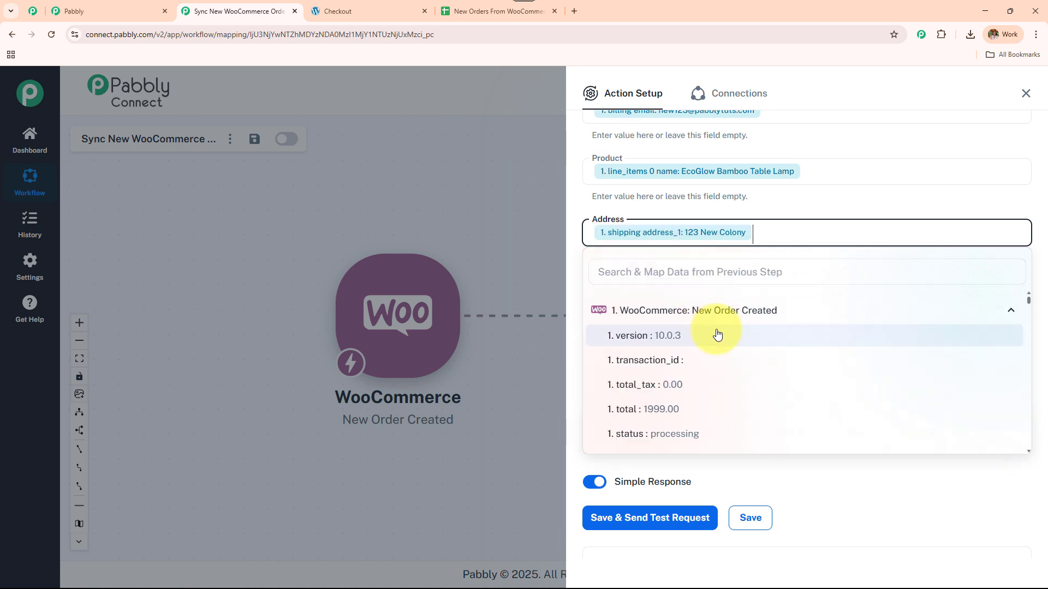
Step: Map payment_method_title into Payment Method, then save and send a test row to Sheet1
click(711, 296)
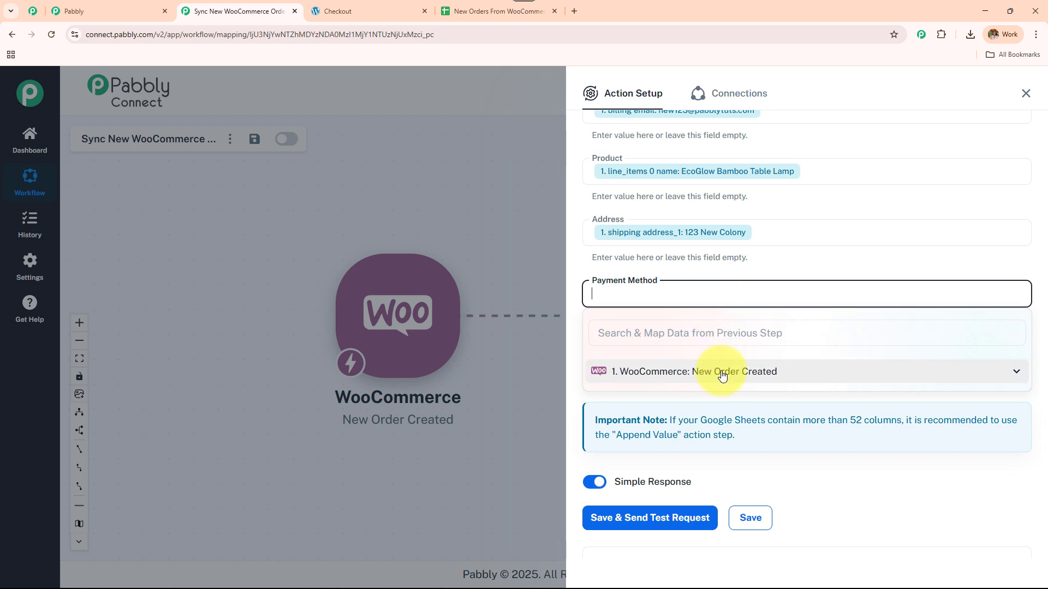
click(709, 331)
text(cash)
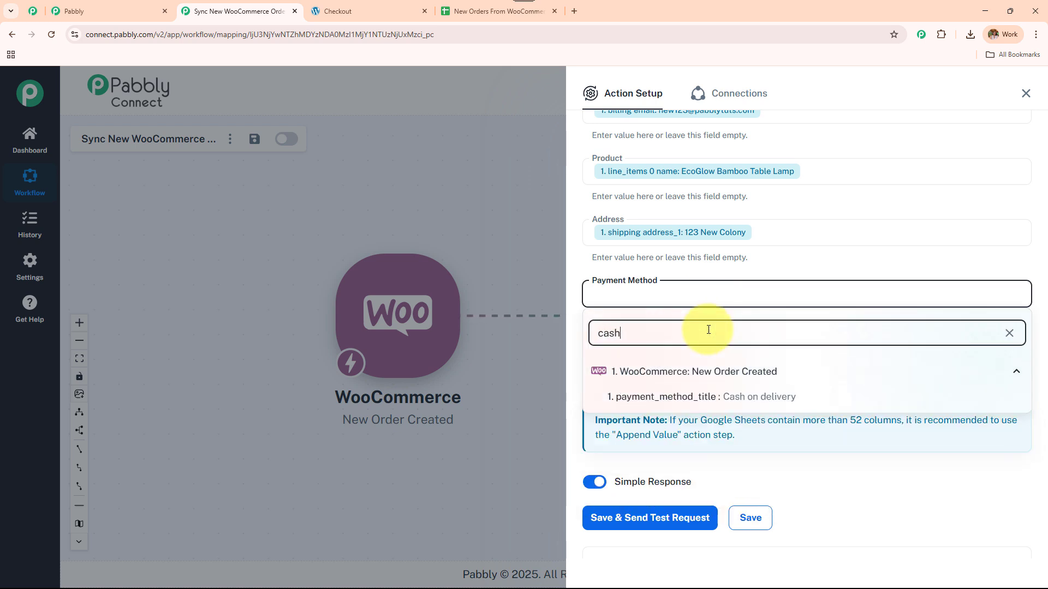
click(758, 397)
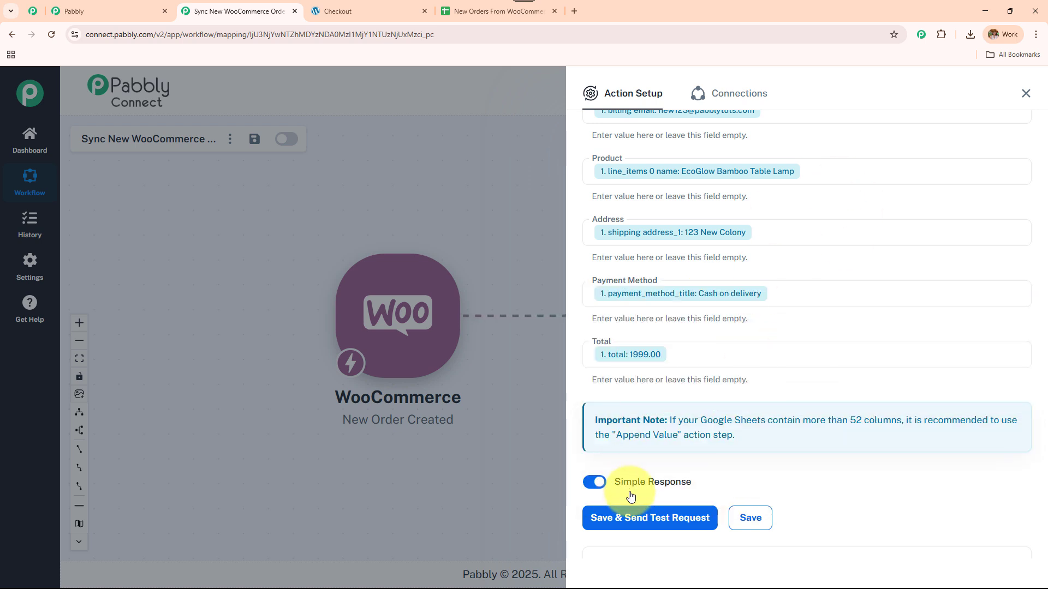
click(658, 516)
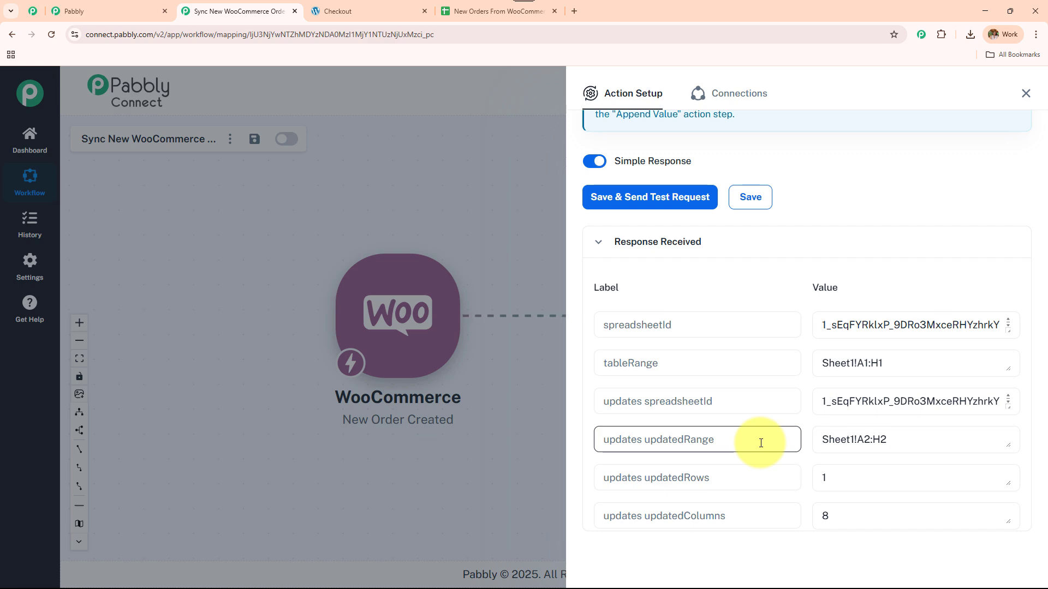
click(513, 12)
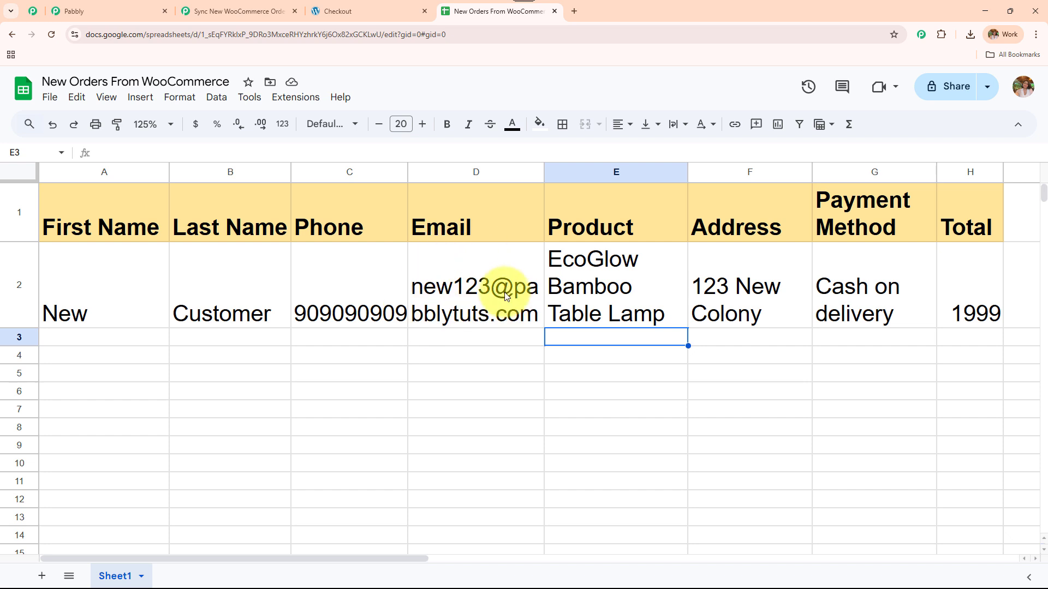
click(576, 284)
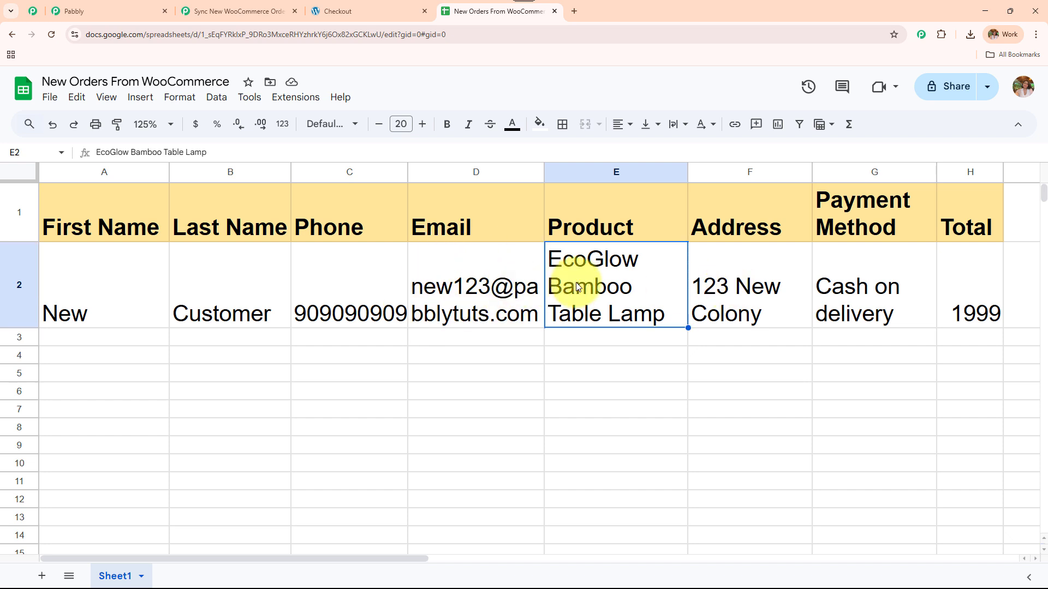
click(746, 292)
click(875, 295)
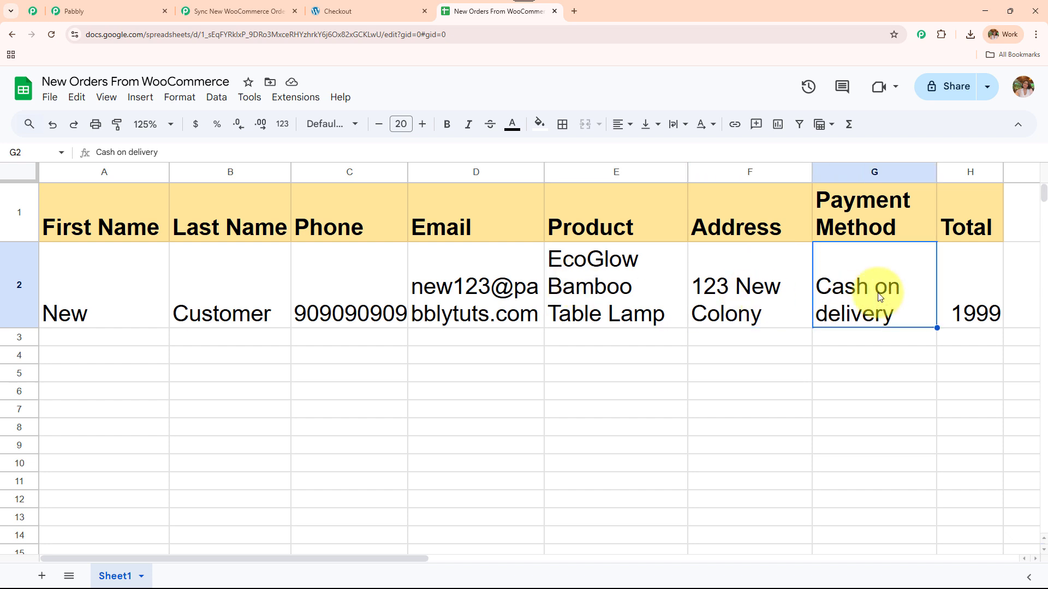
click(977, 284)
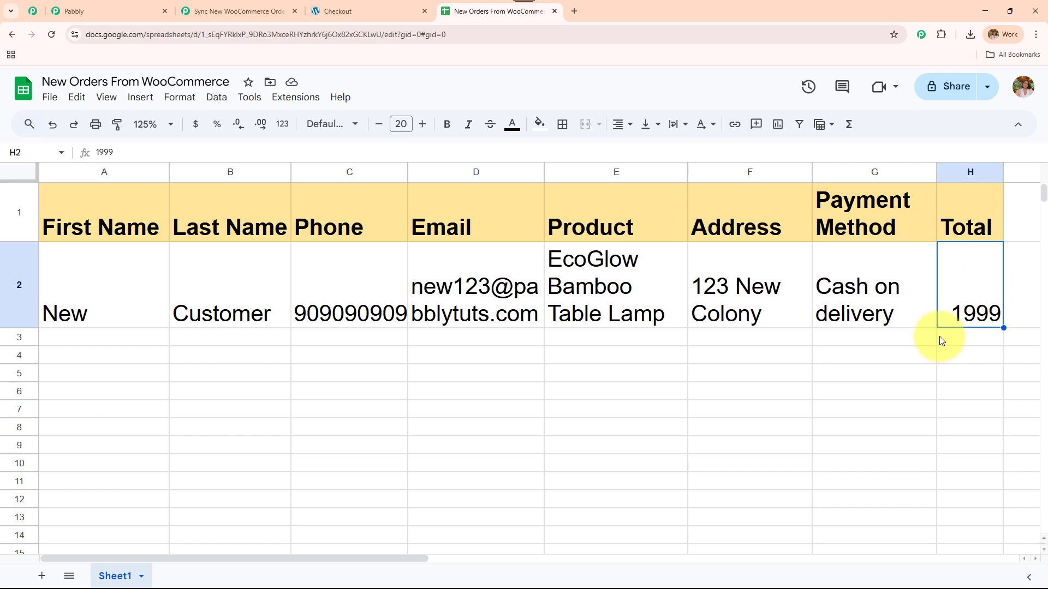
click(234, 11)
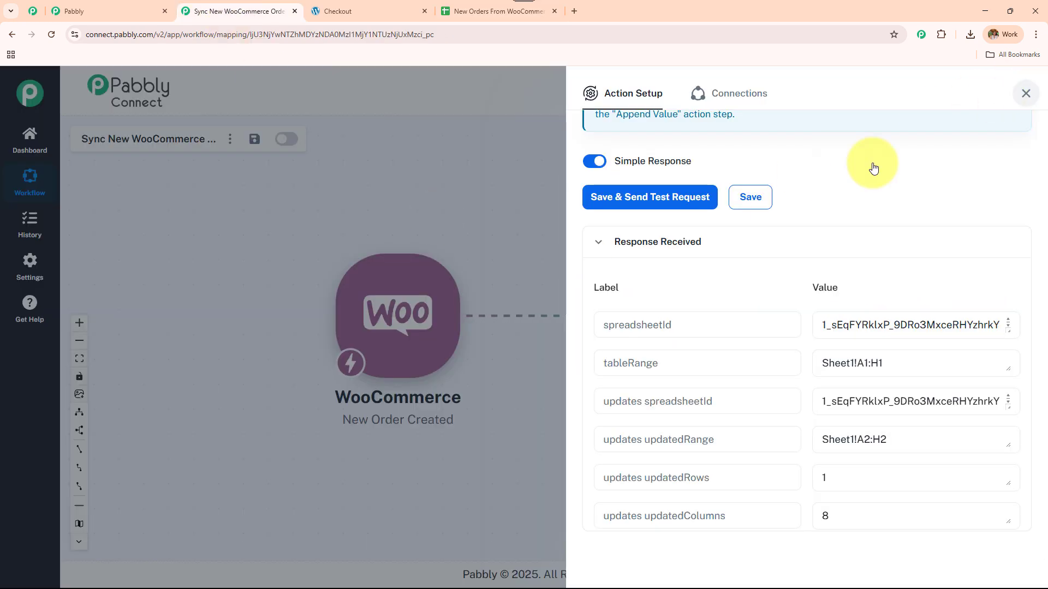
Step: Close the Google Sheets action panel, glance at the order sheet, and return to the canvas
click(324, 229)
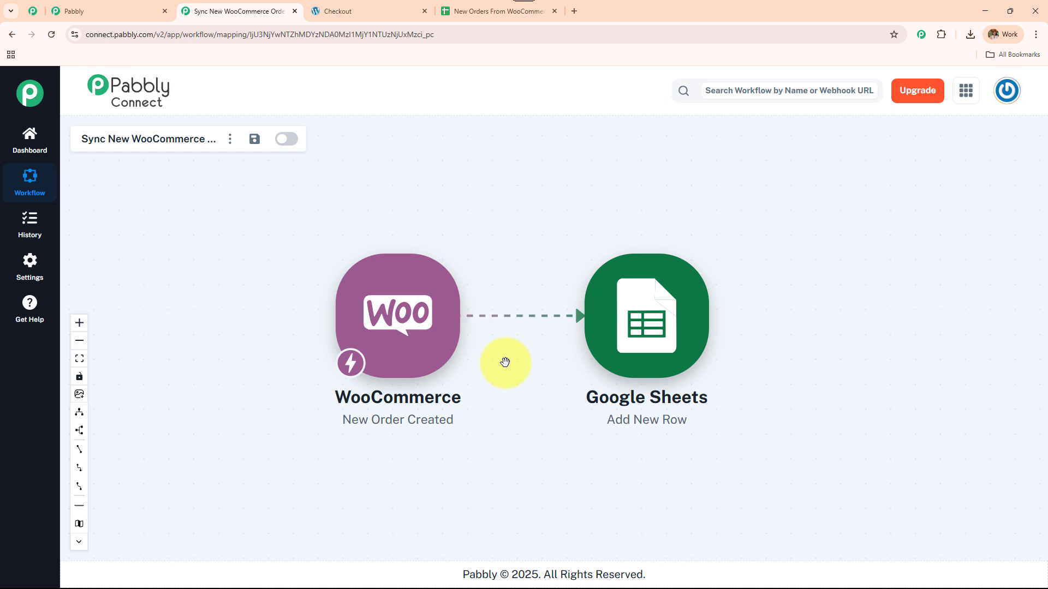
click(522, 12)
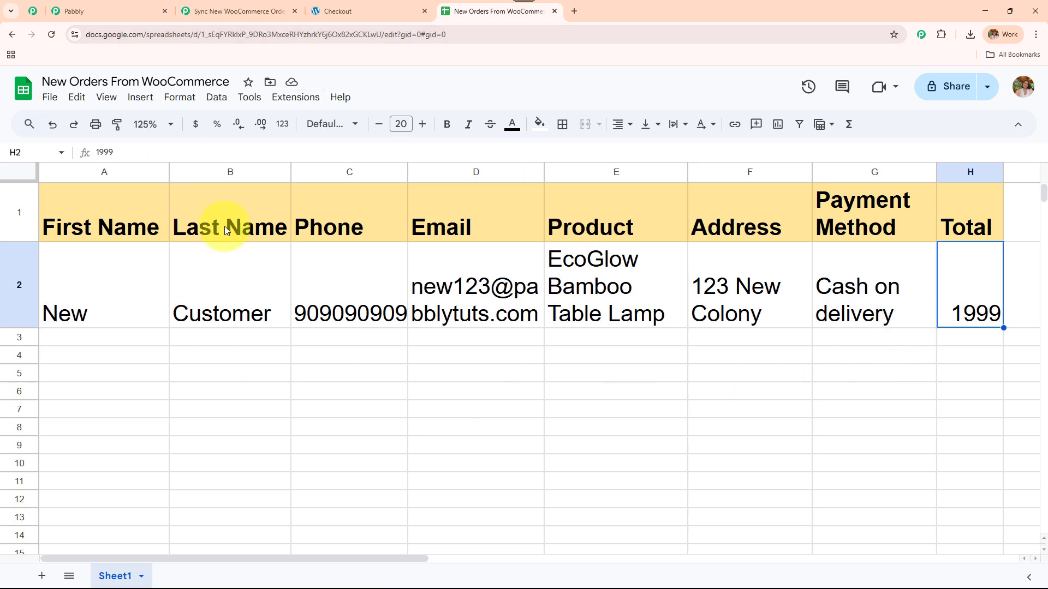
click(265, 11)
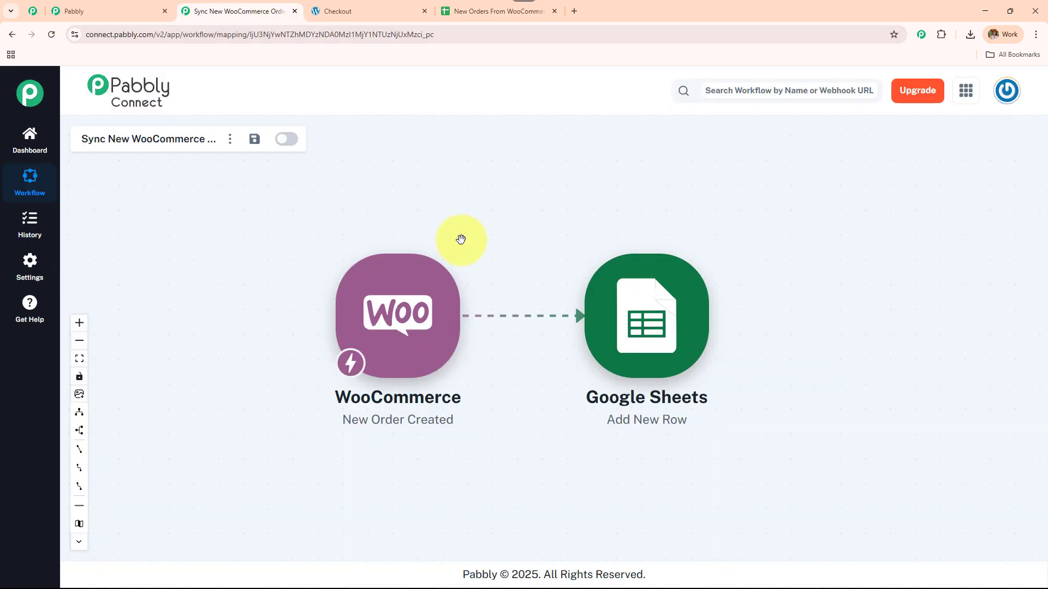